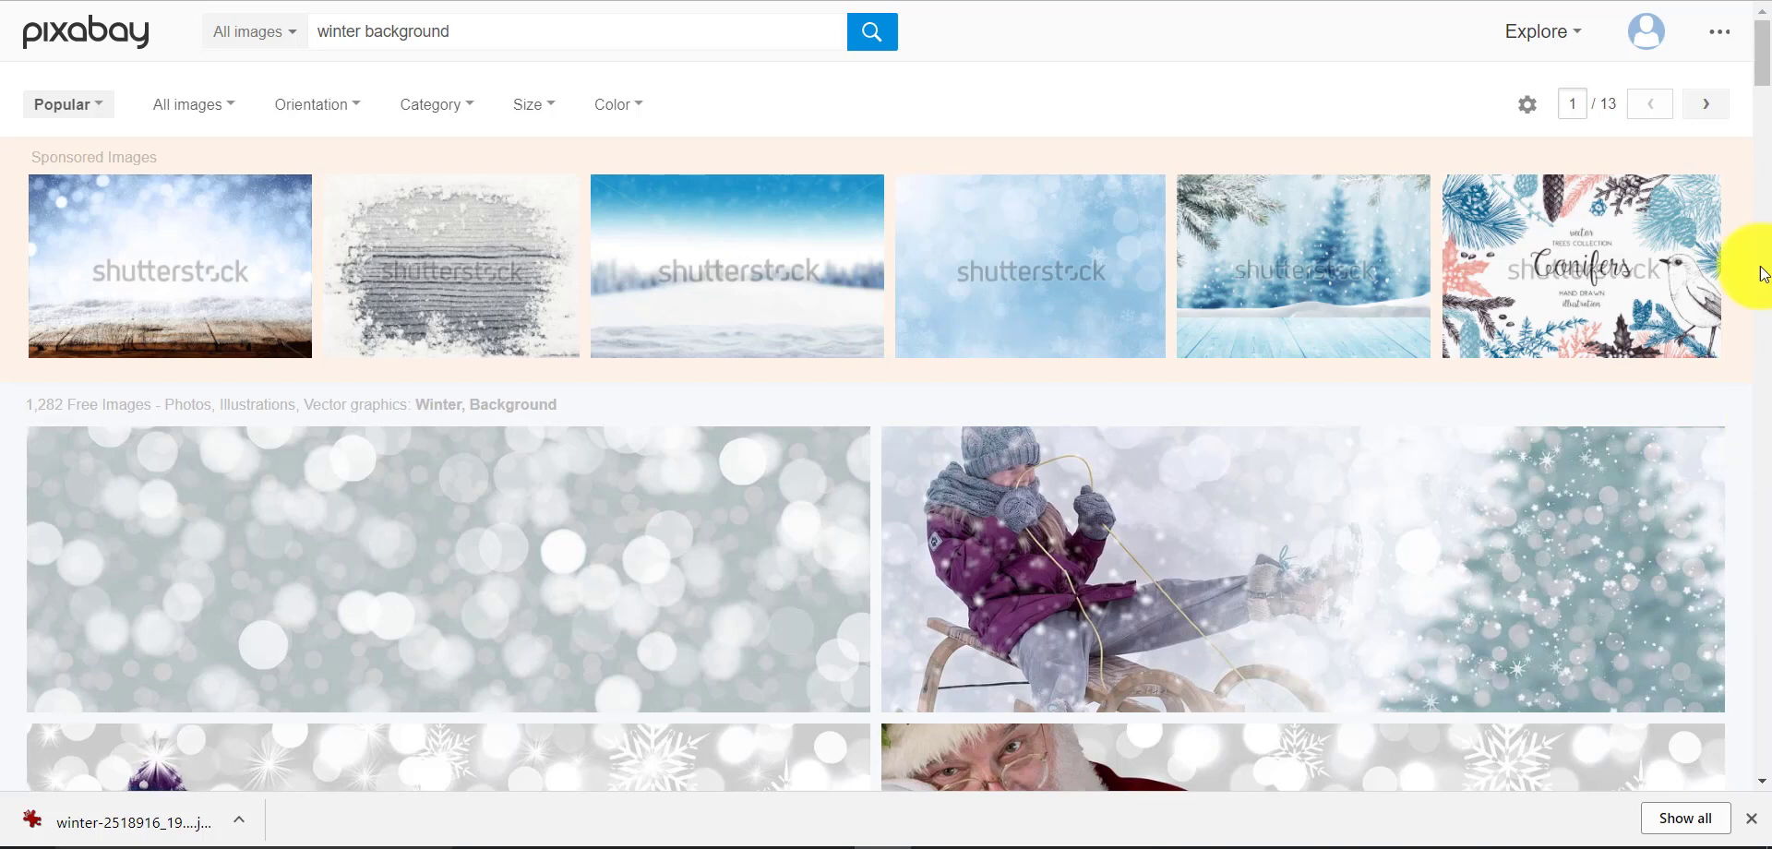
- Open the winter background image of a lone tree on a snowy hill from the Pixabay search results
click(1643, 1)
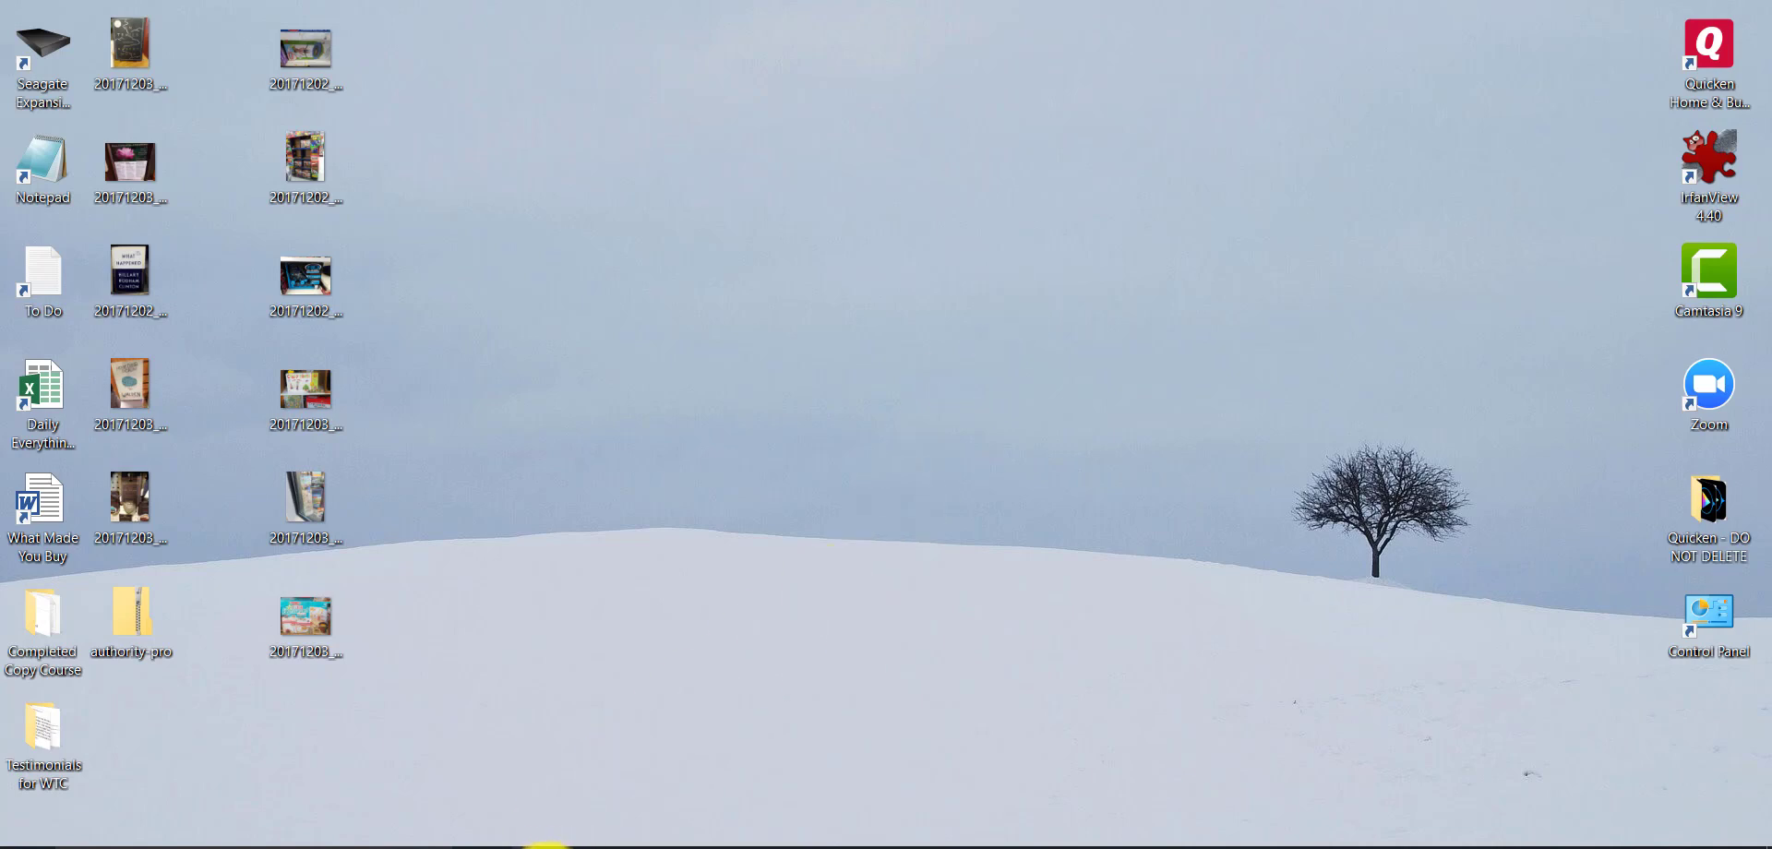
click(545, 844)
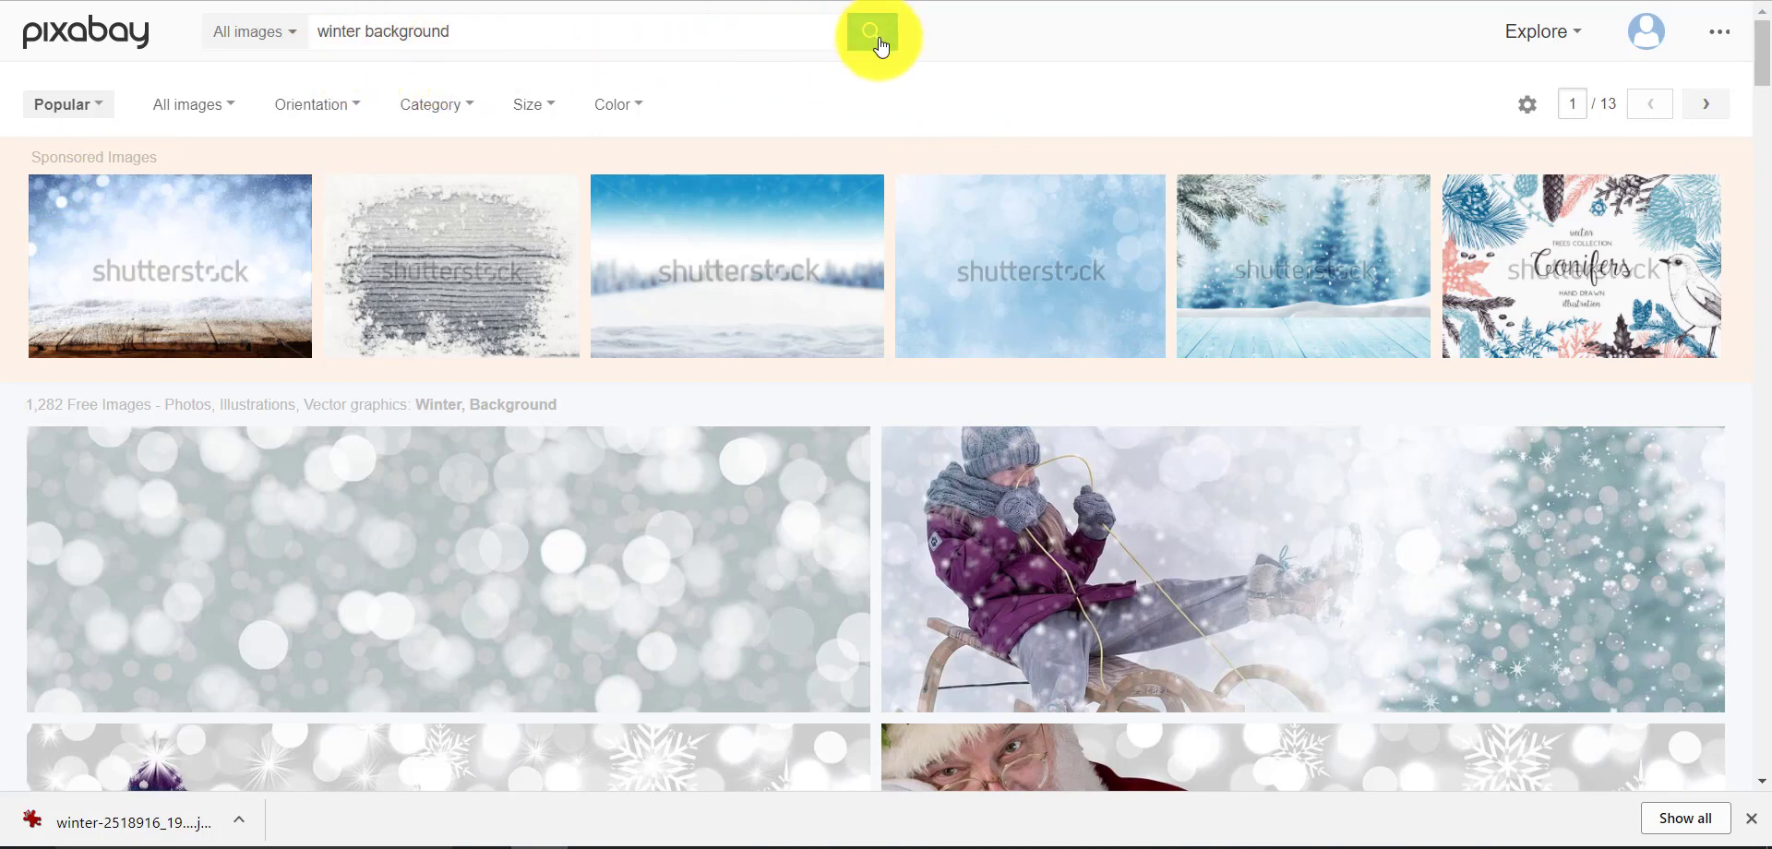
drag(1760, 46, 1744, 710)
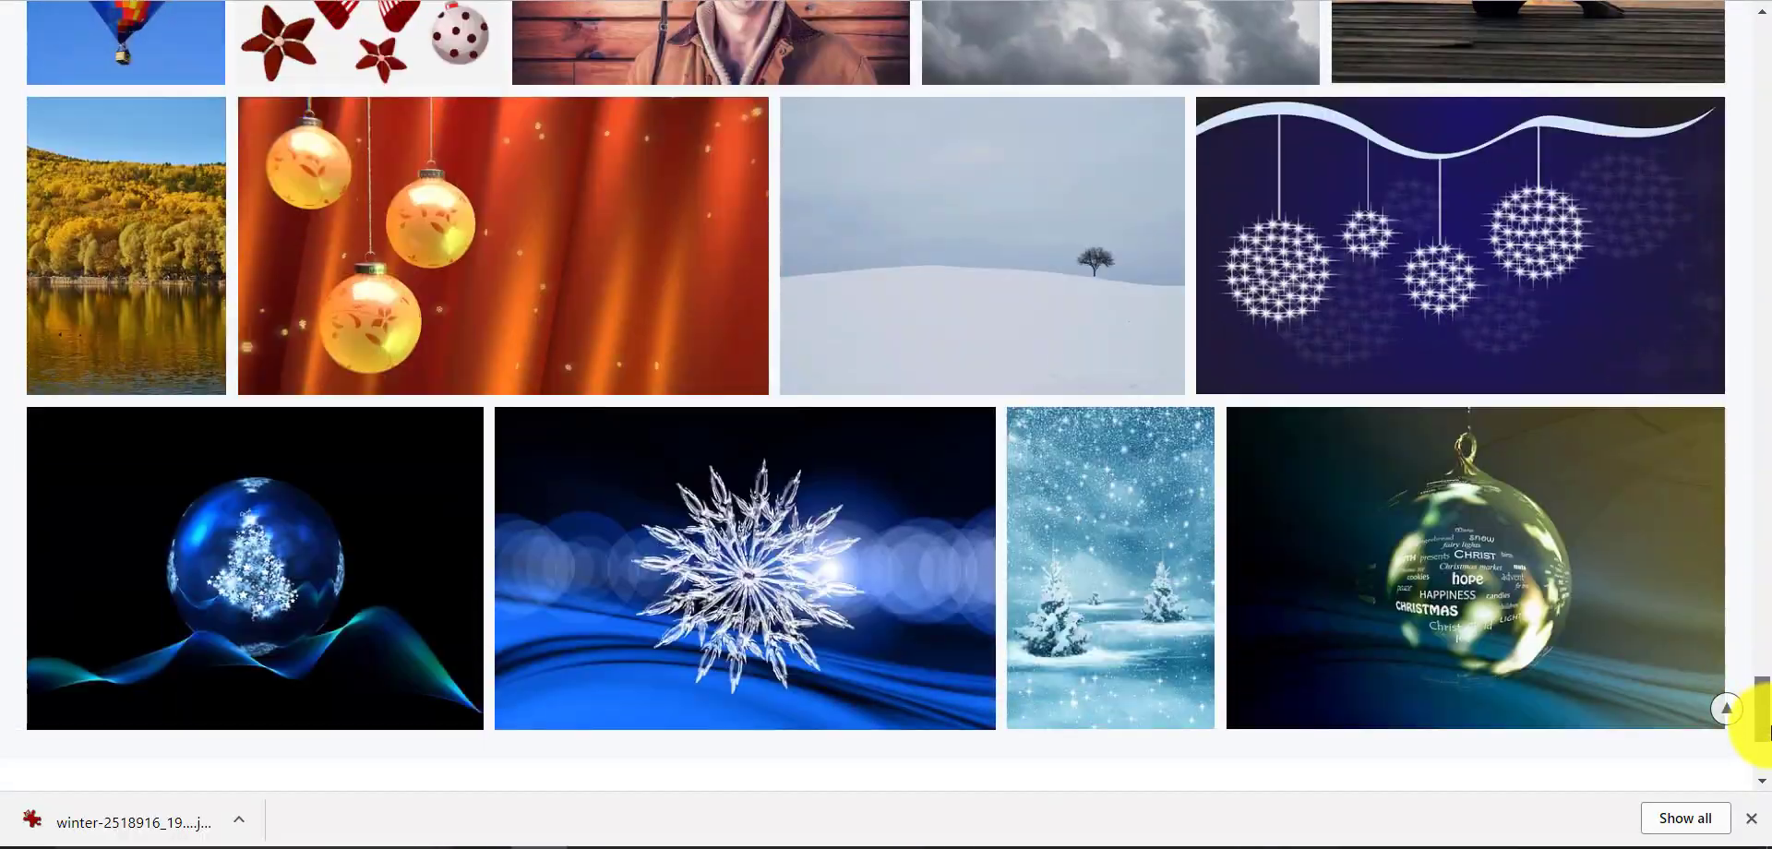
click(1030, 270)
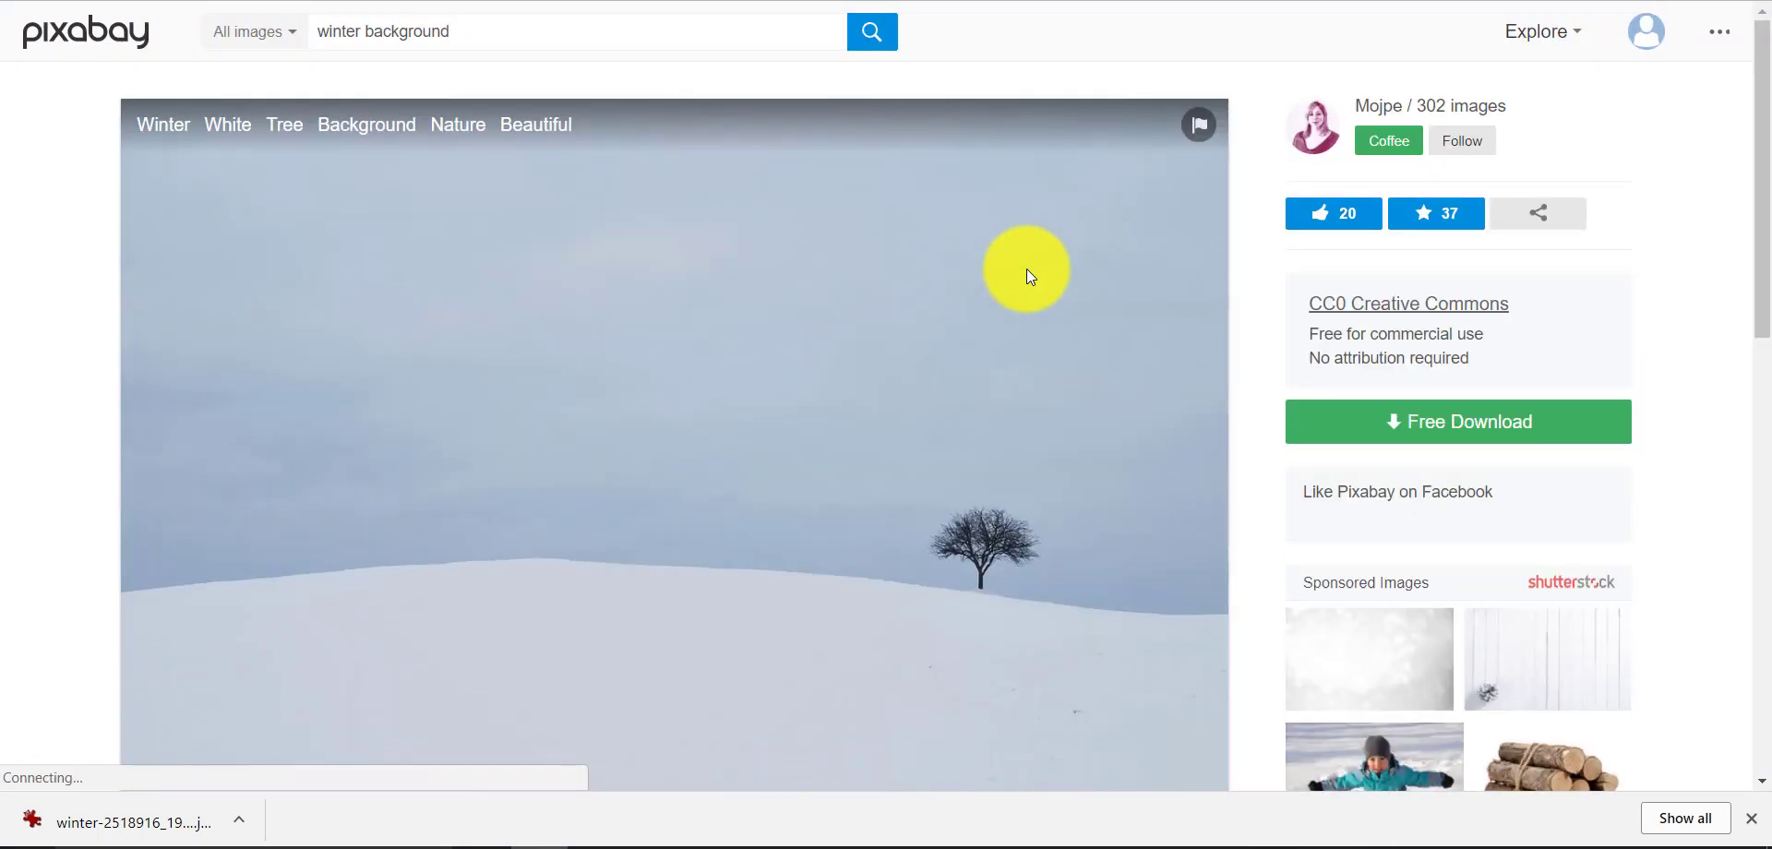
- Download the snowy hill image as a JPG at 1920×1417
click(1419, 438)
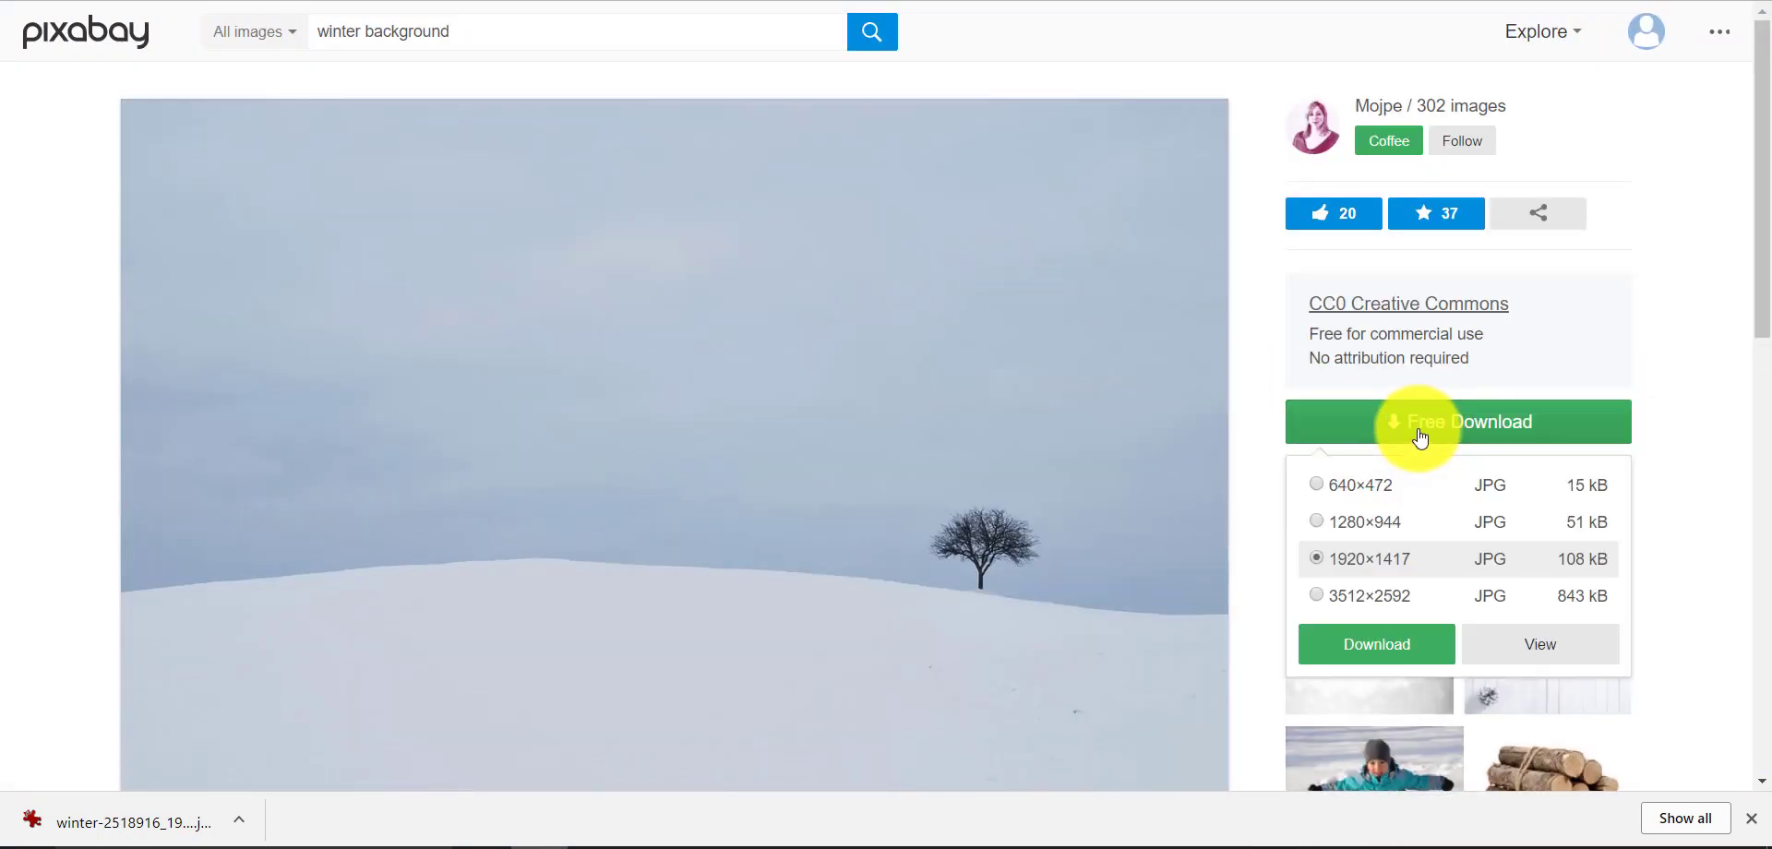
click(1370, 598)
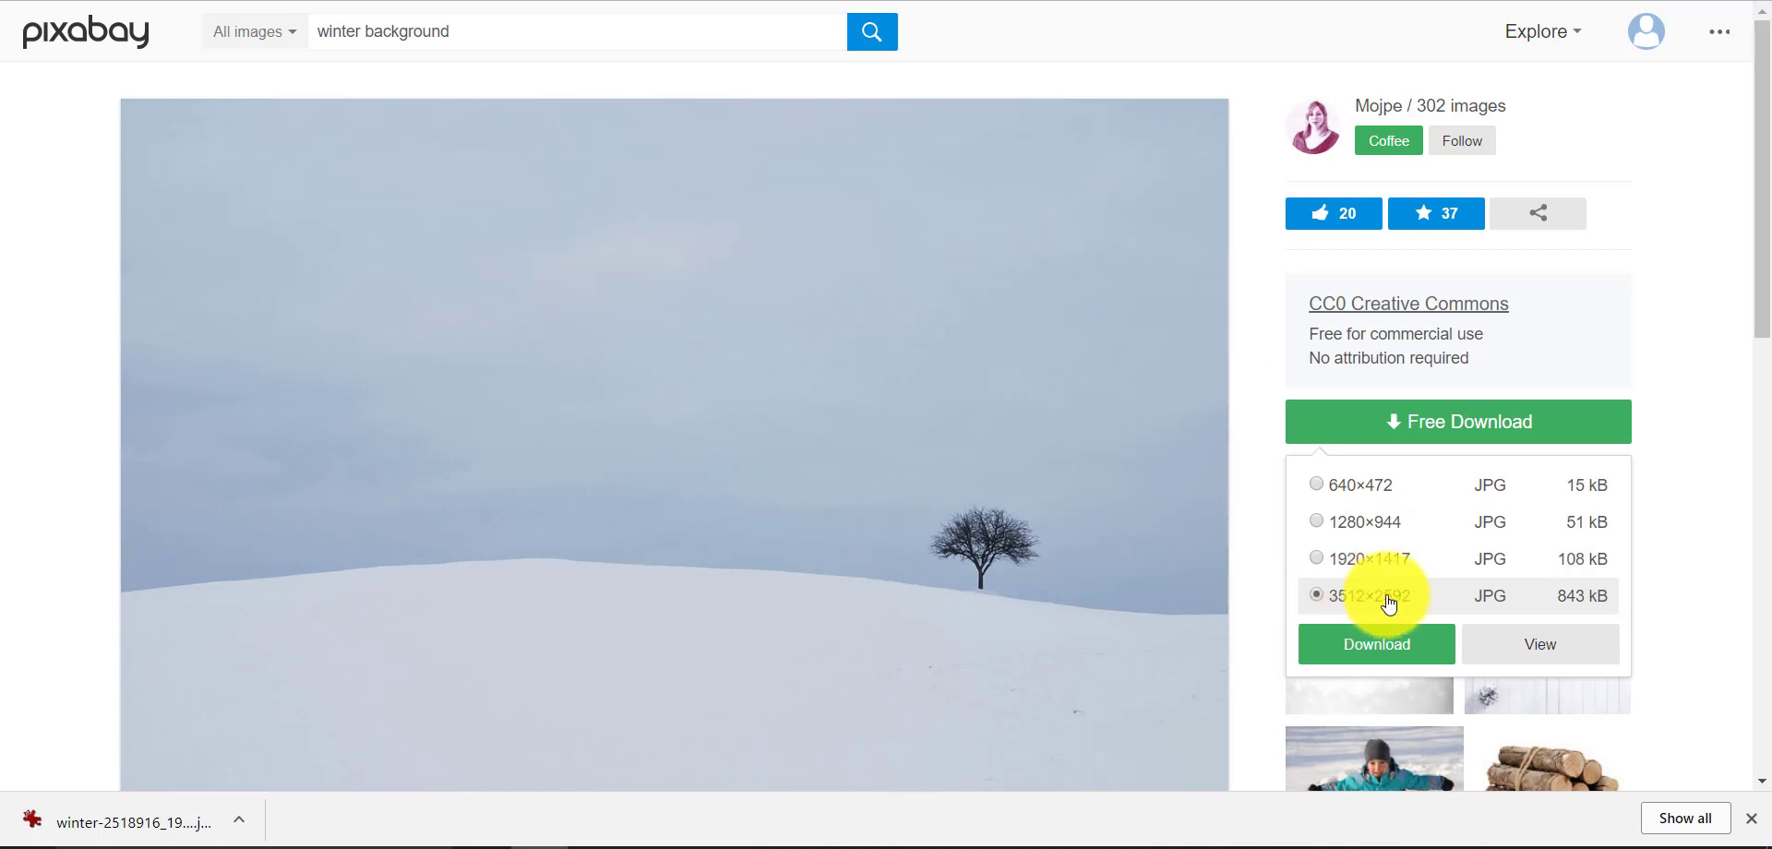
click(1320, 560)
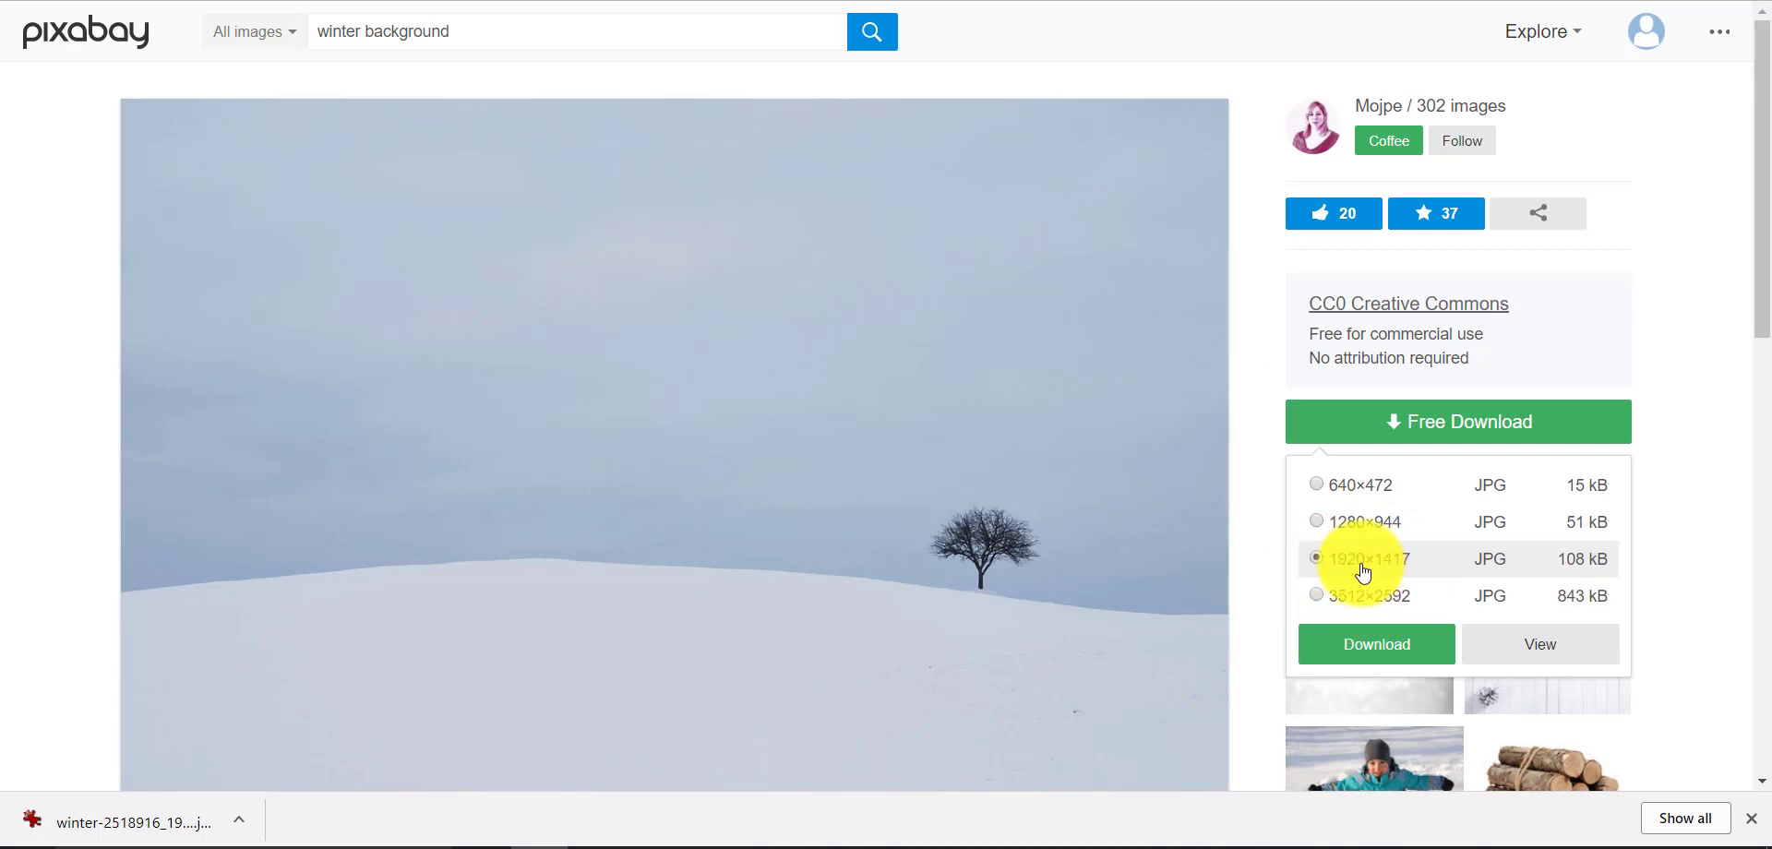
click(1365, 649)
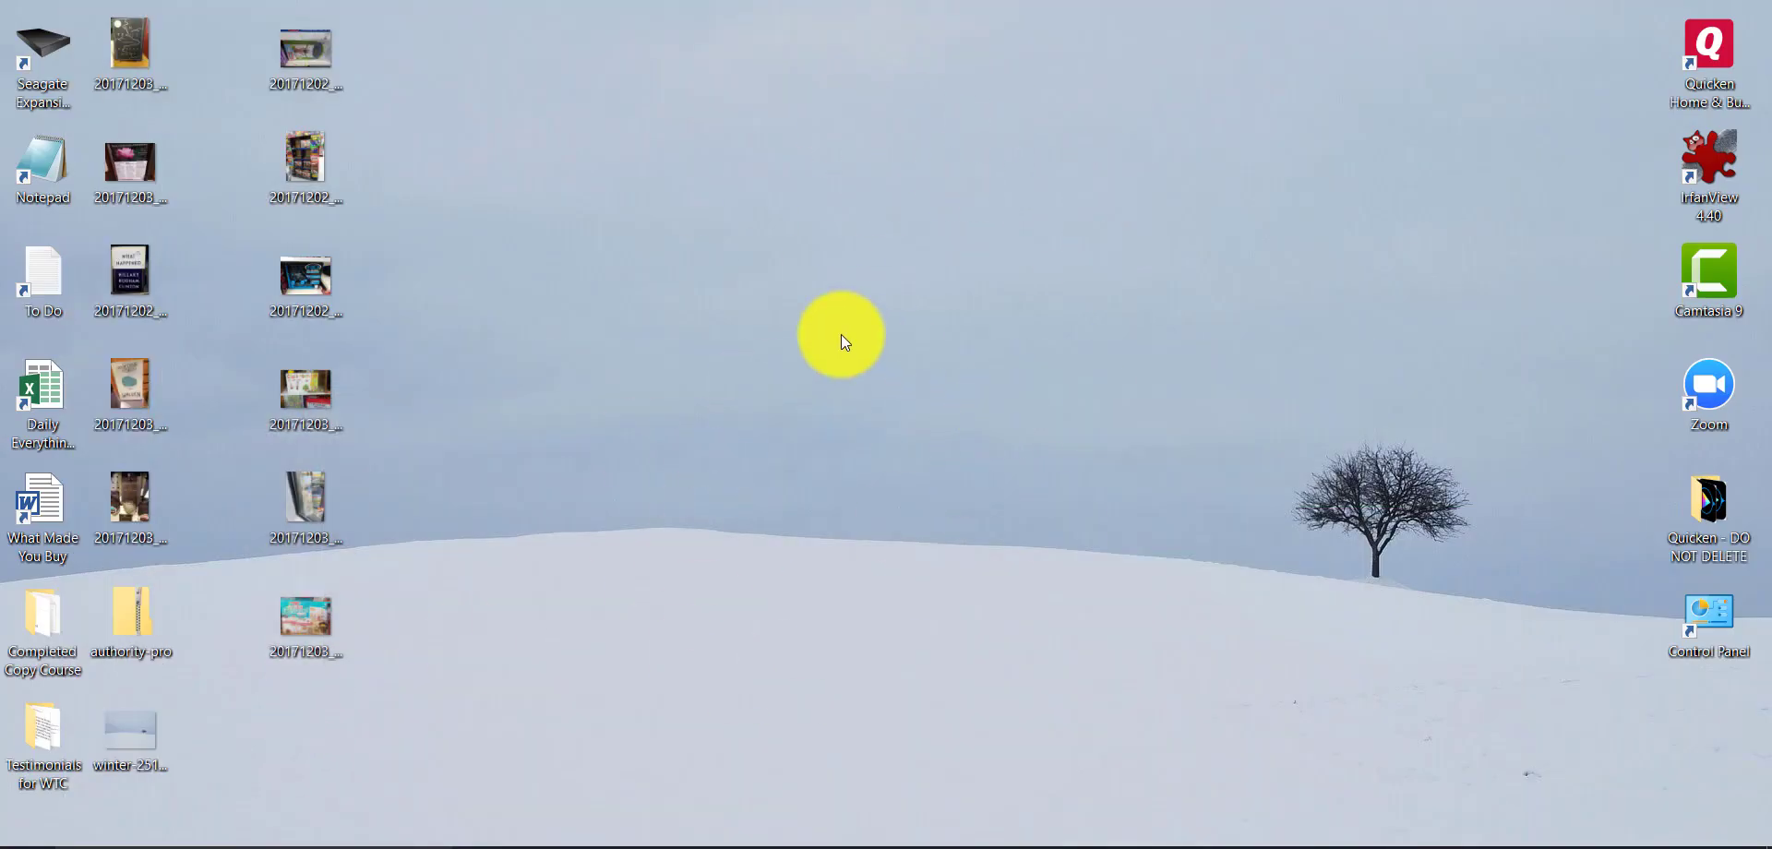
- View the desktop background settings in Windows personalization, and close them
right_click(794, 273)
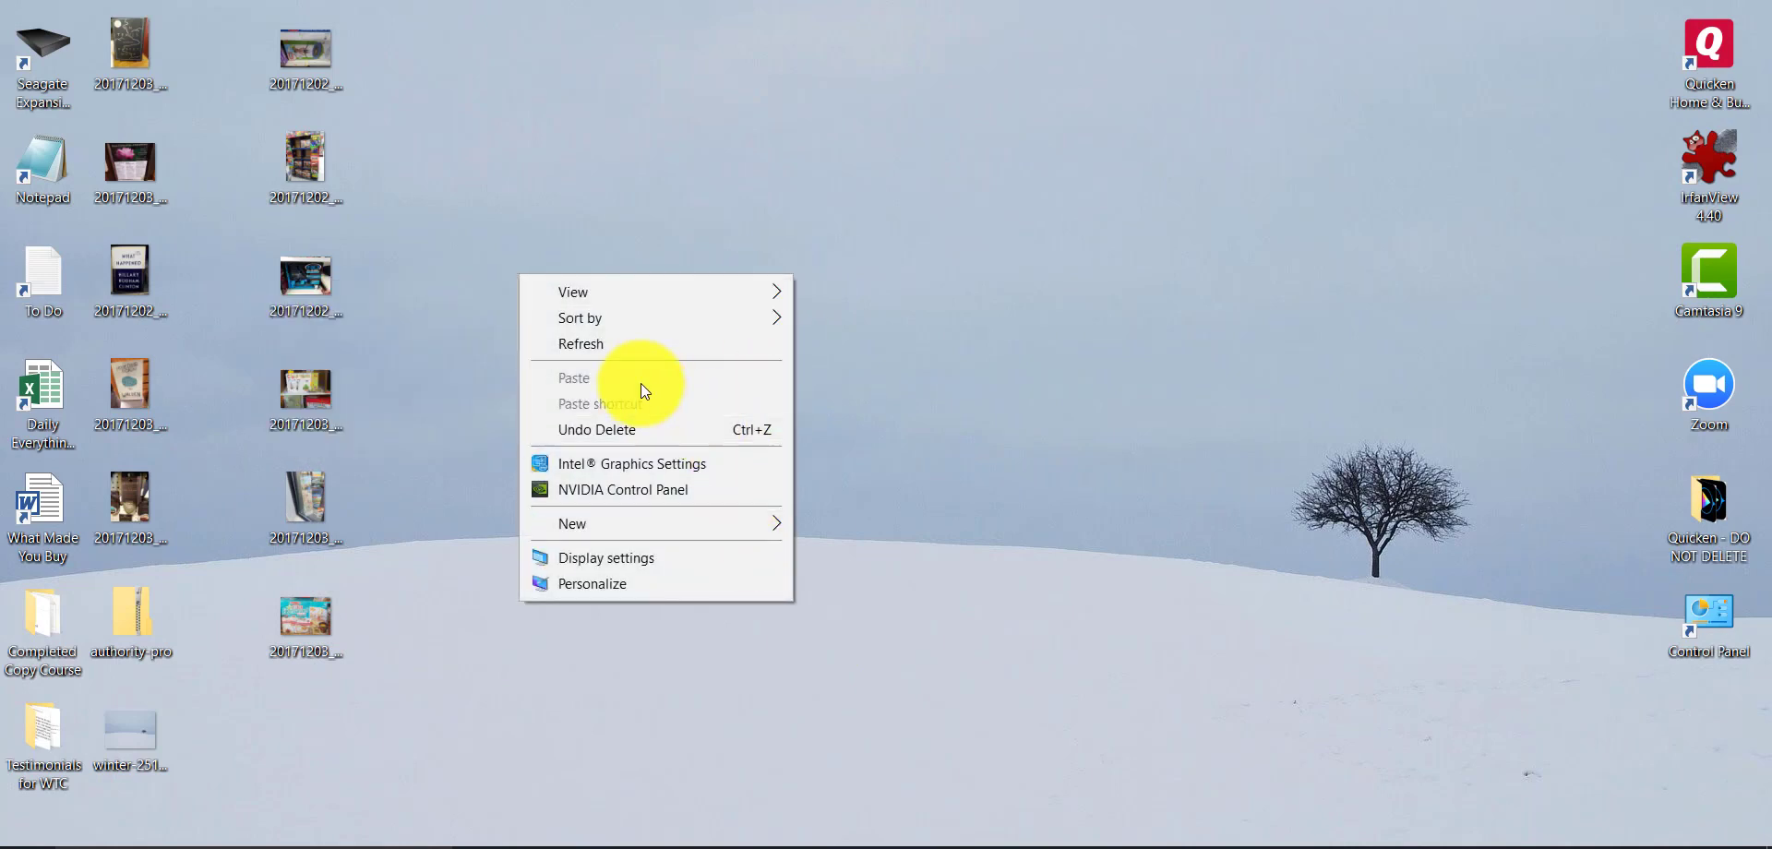
click(646, 583)
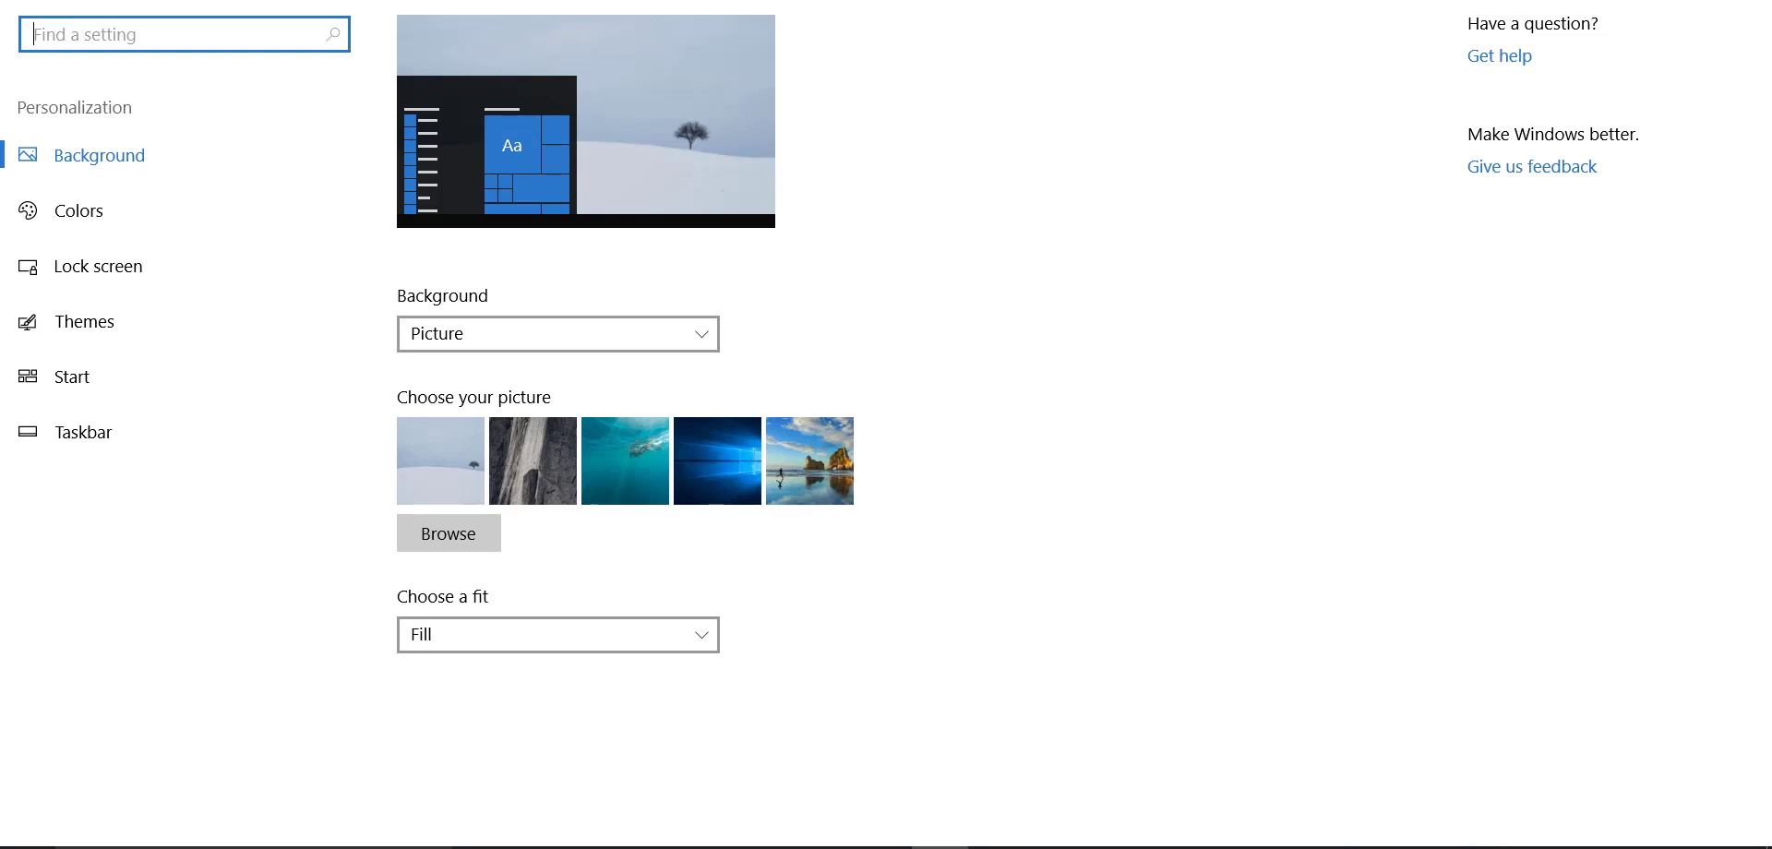
click(1749, 1)
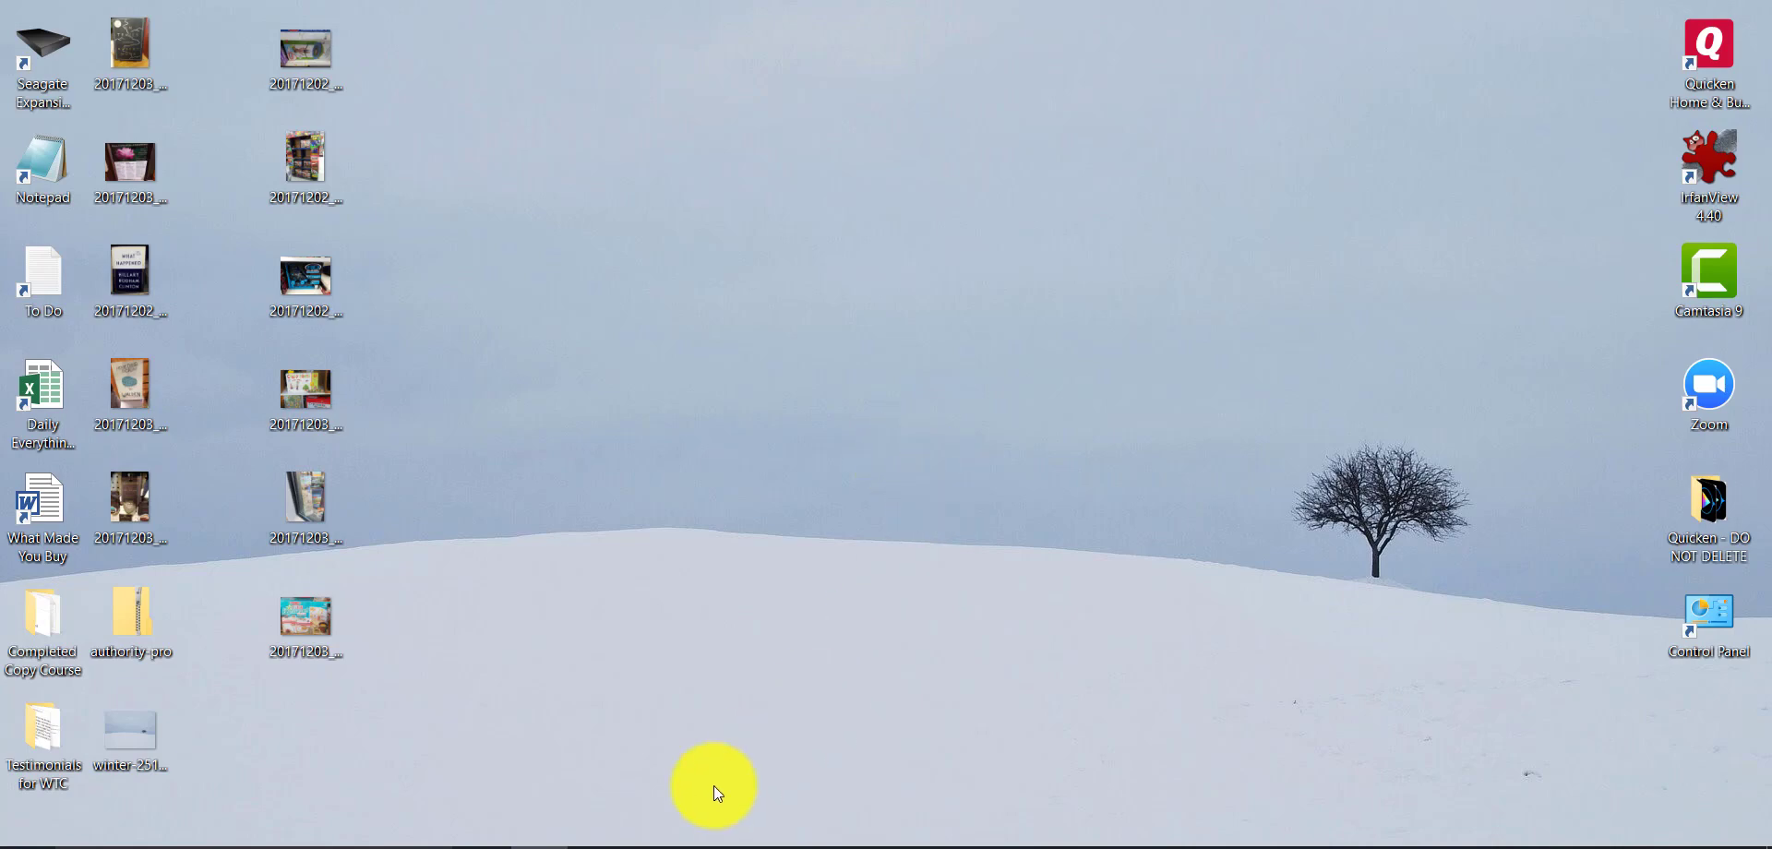
- Switch to PicMonkey and open the desktop image winter-2518916_1920 for editing
click(627, 842)
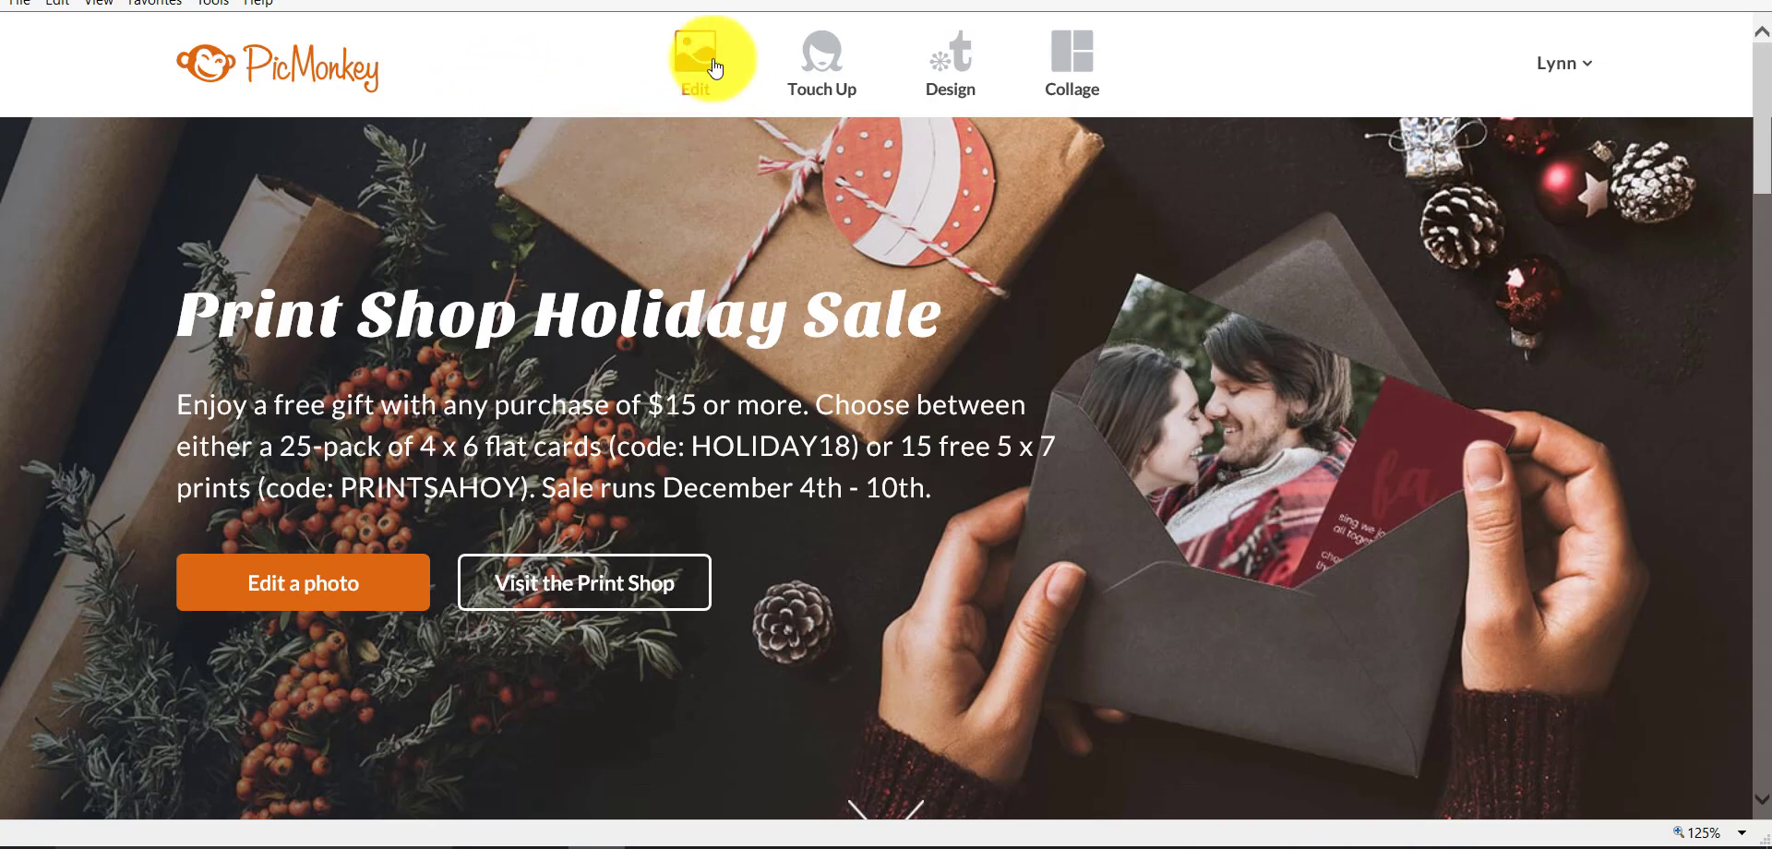
mouse_move(701, 69)
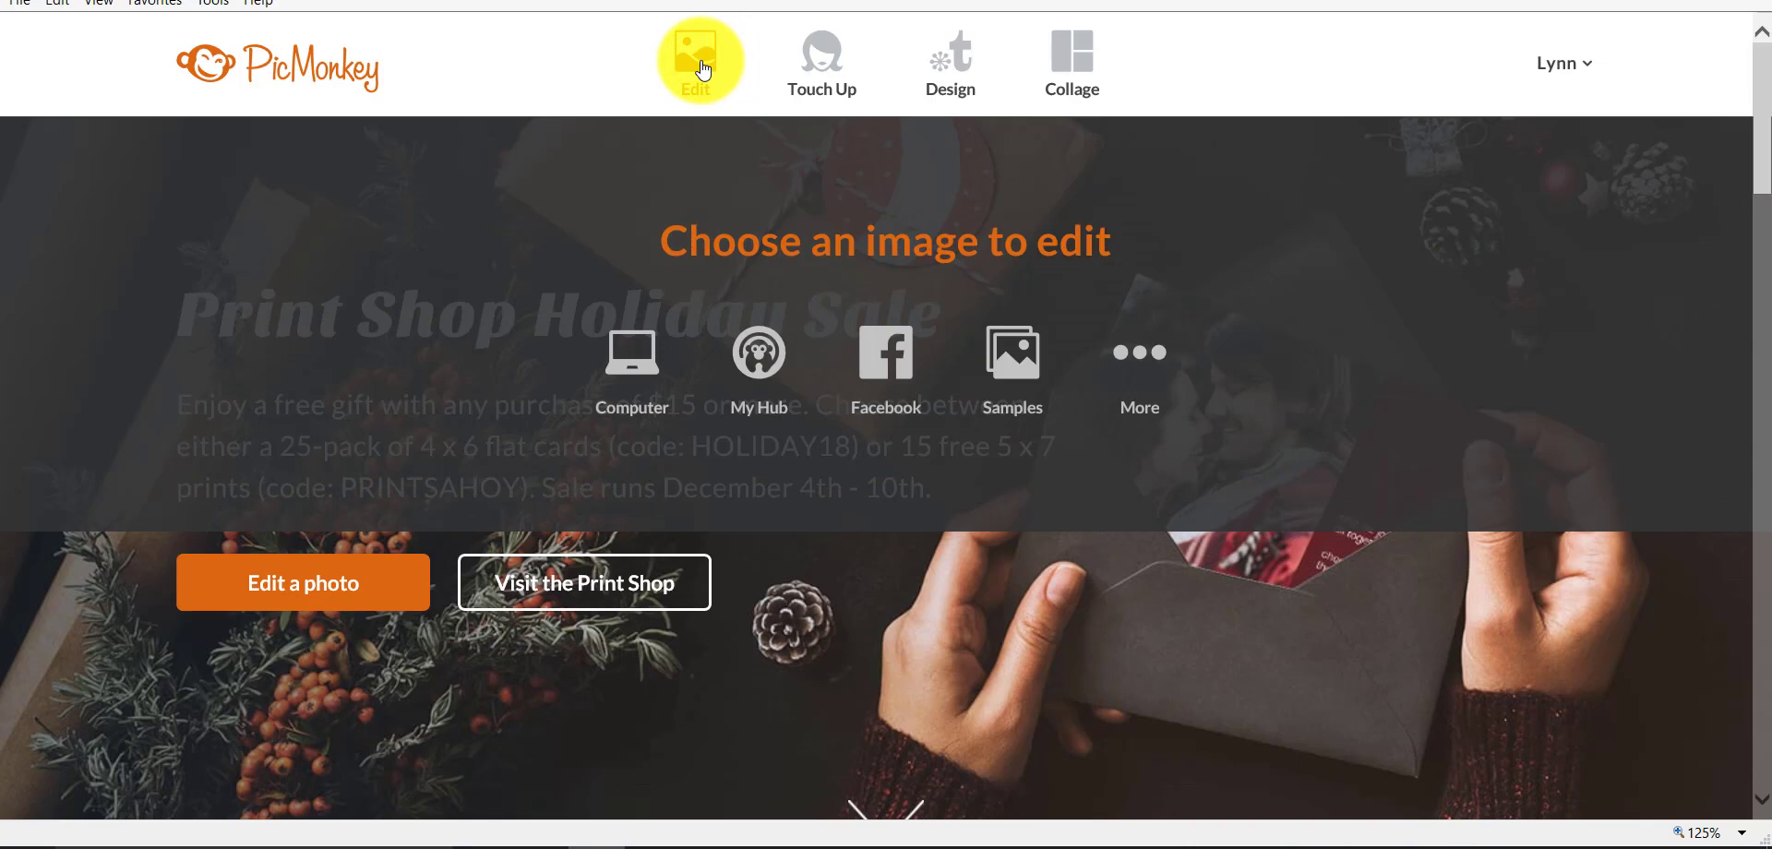
click(624, 358)
scroll(581, 240, down, 3)
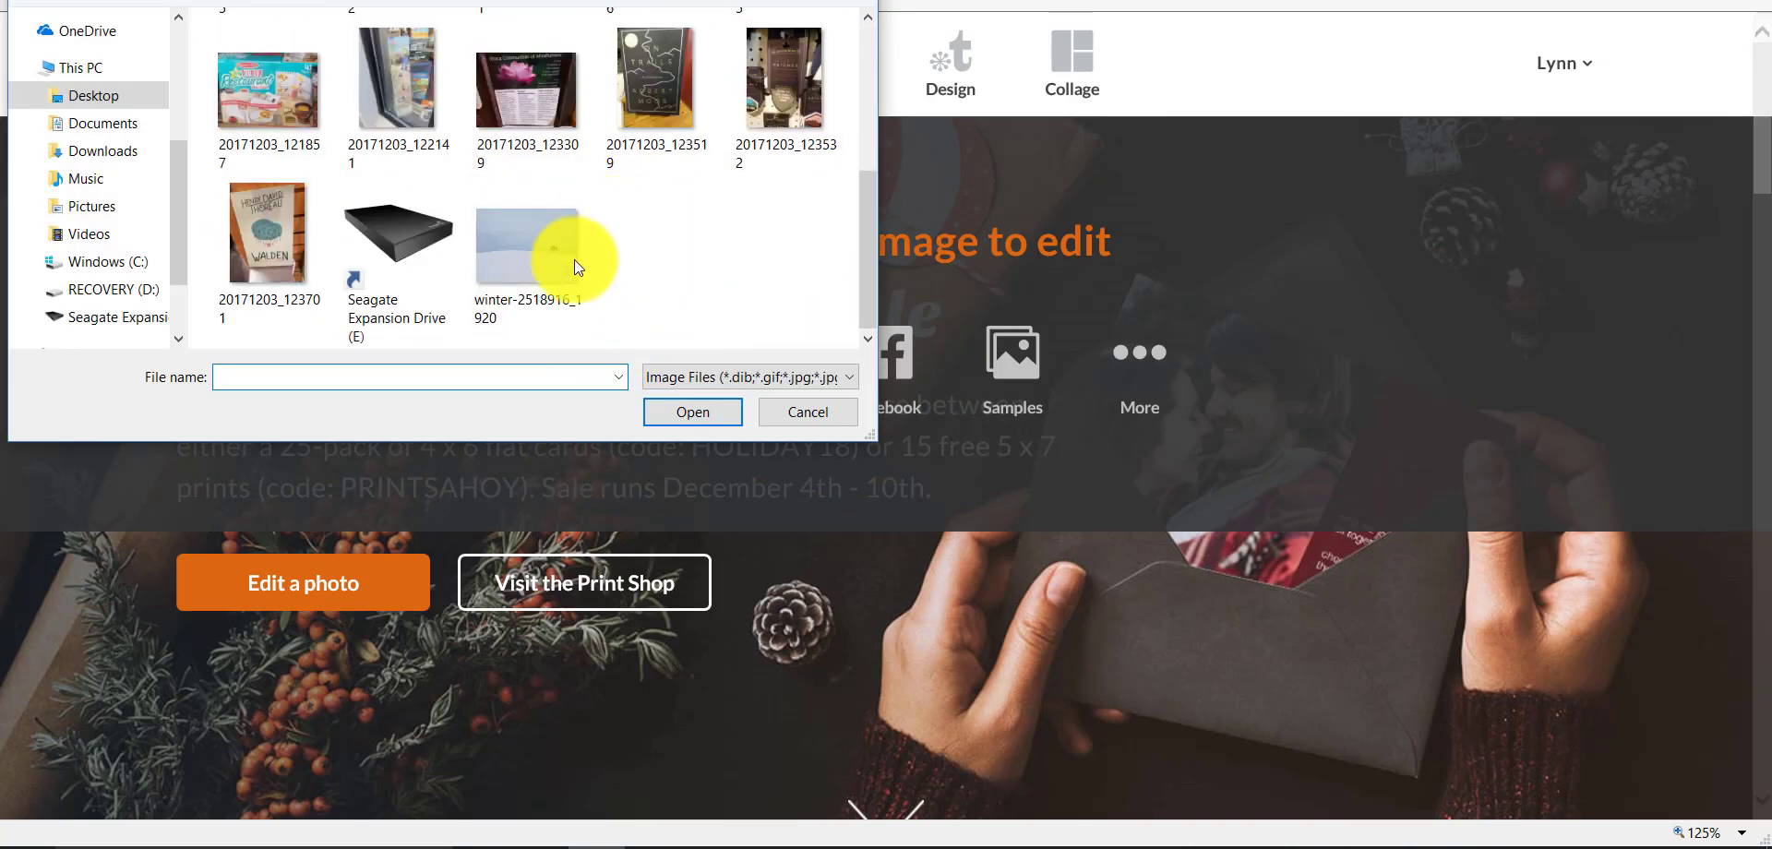
click(529, 247)
click(722, 416)
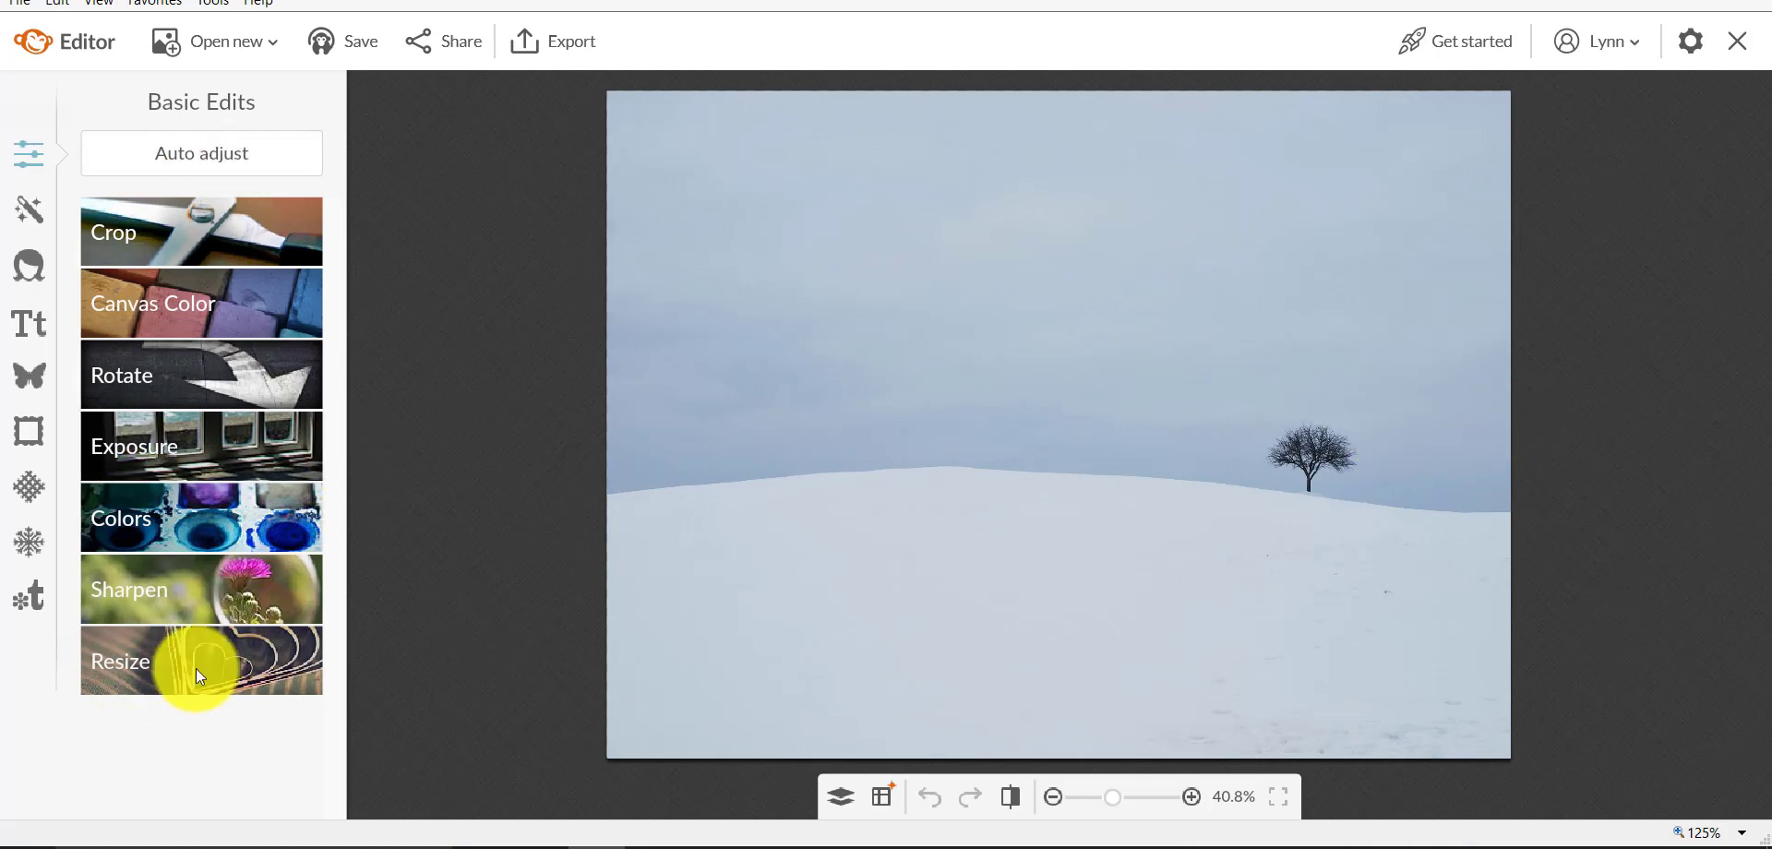
- Add the text "The Quietness Is Filled With Answers..." in Brushtip Travis at size 111, placed in the sky above the hill
click(24, 323)
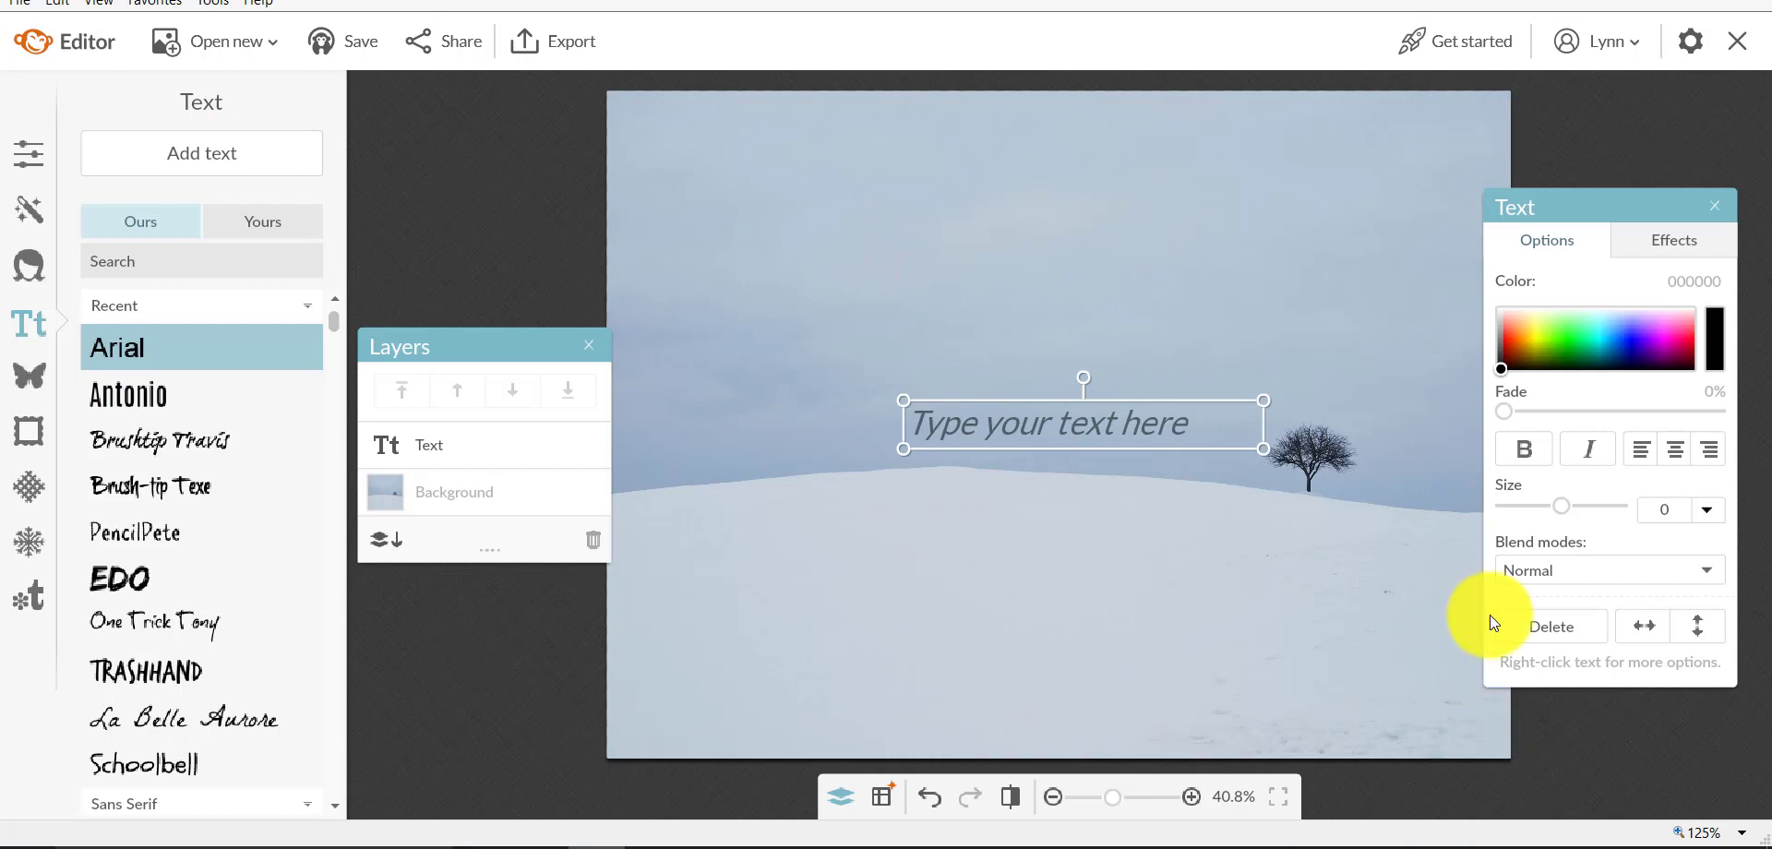
drag(1078, 424, 1092, 347)
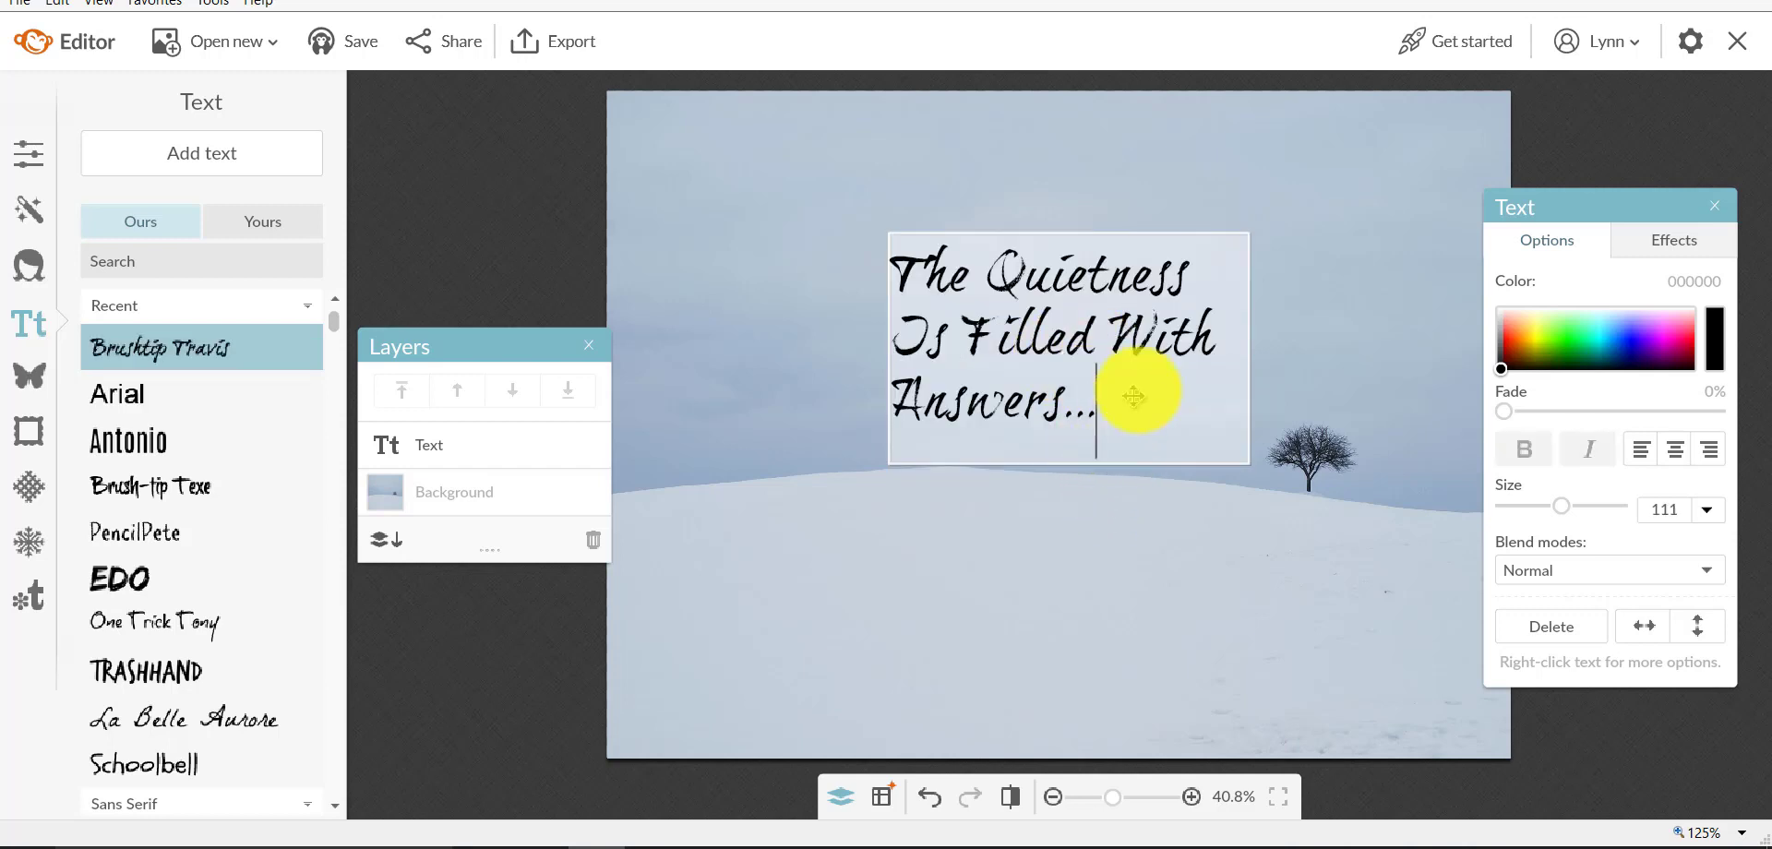
click(1088, 539)
drag(1067, 364, 1068, 392)
click(1085, 531)
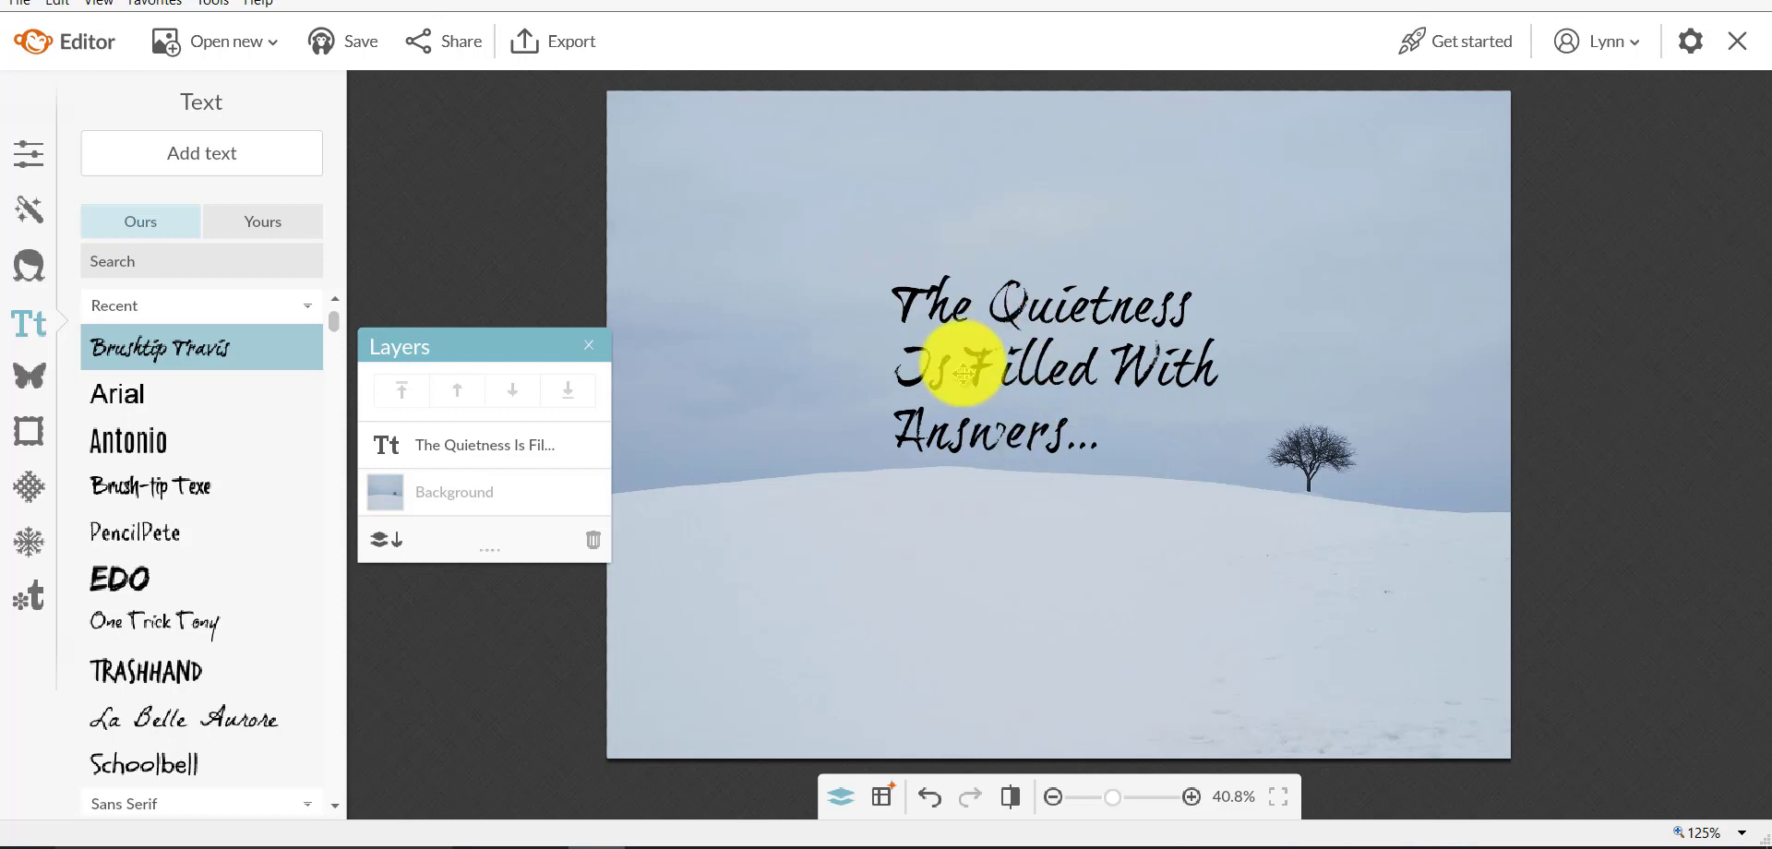
- Try the EDO, Trashhand and Arial fonts on the quote, and return it to Brushtip Travis
click(1058, 447)
click(1113, 552)
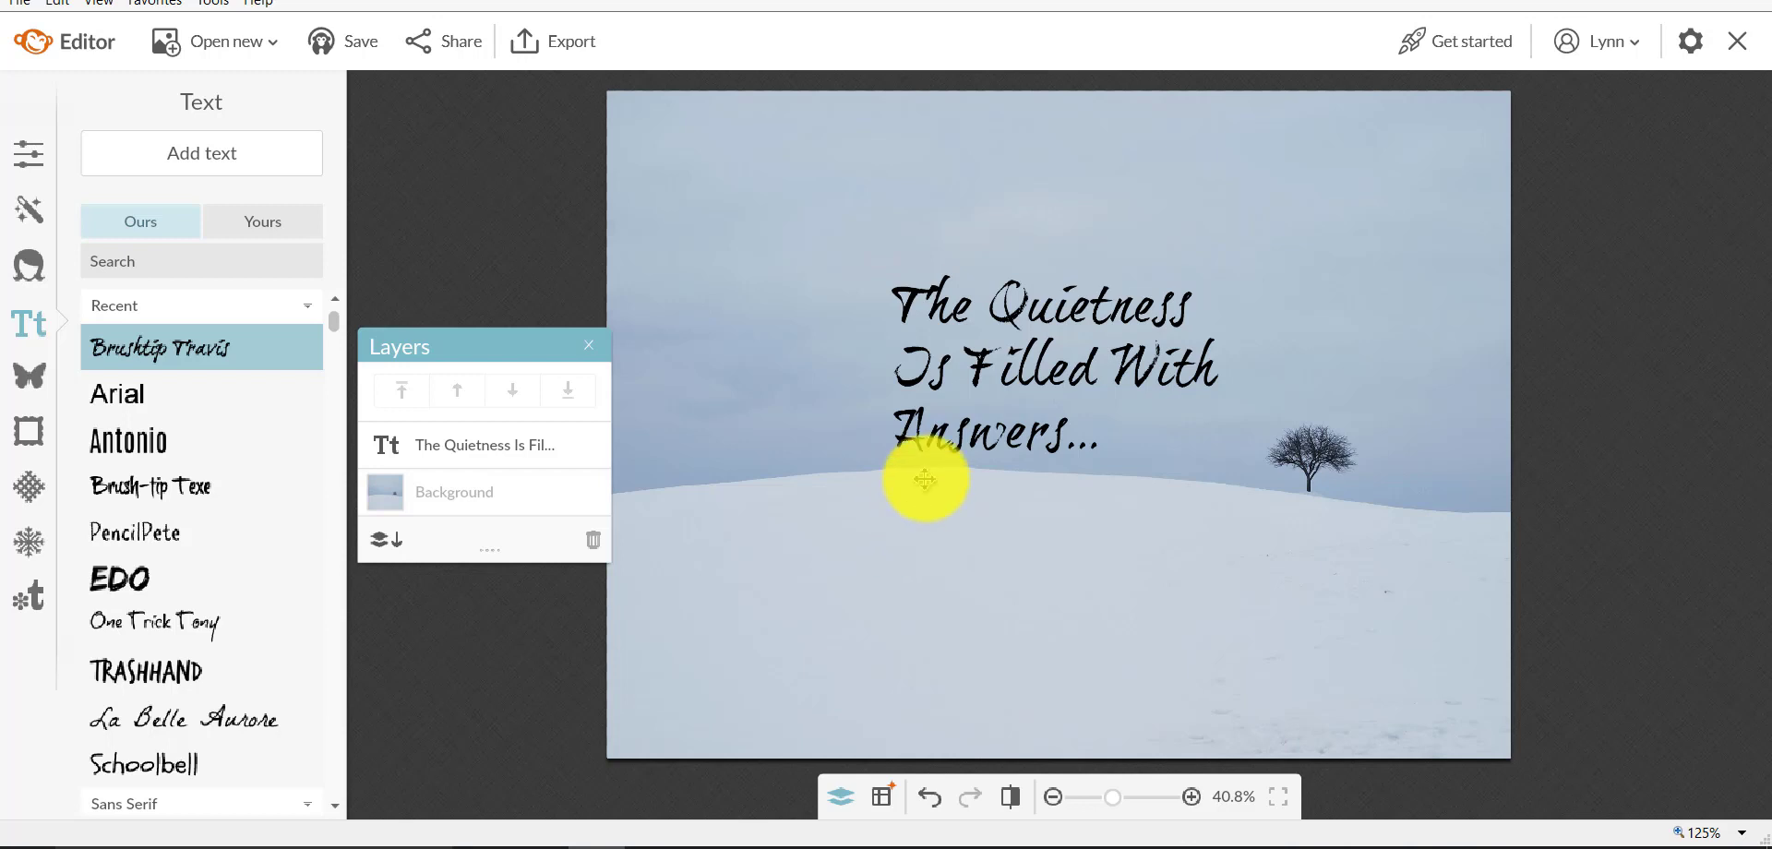
click(958, 387)
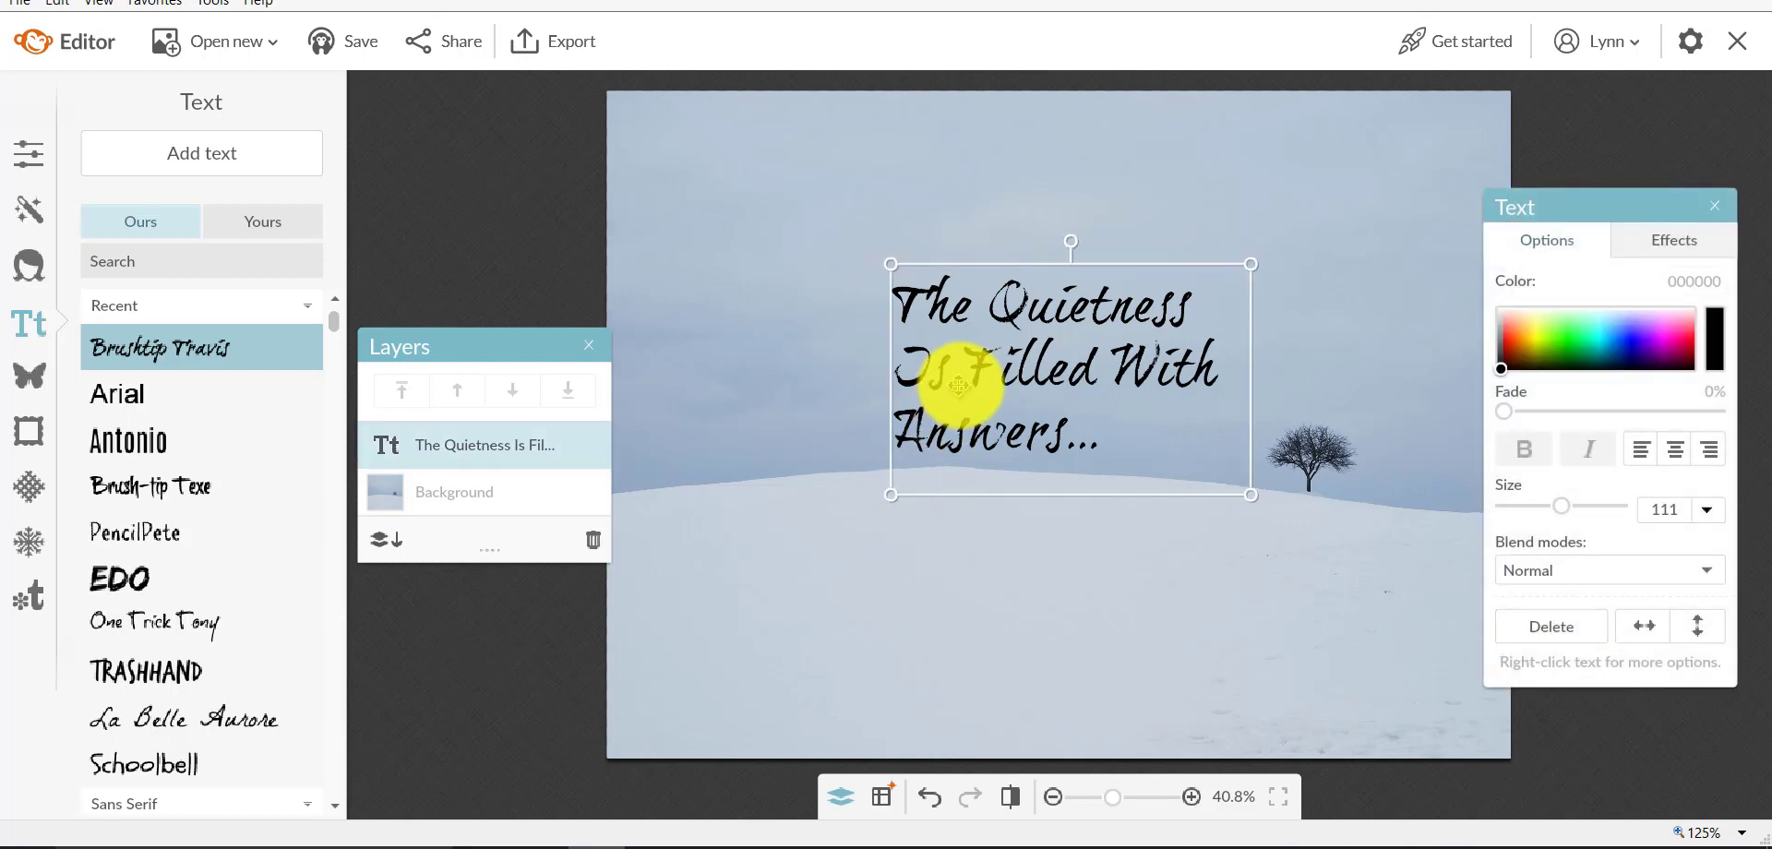
double_click(996, 371)
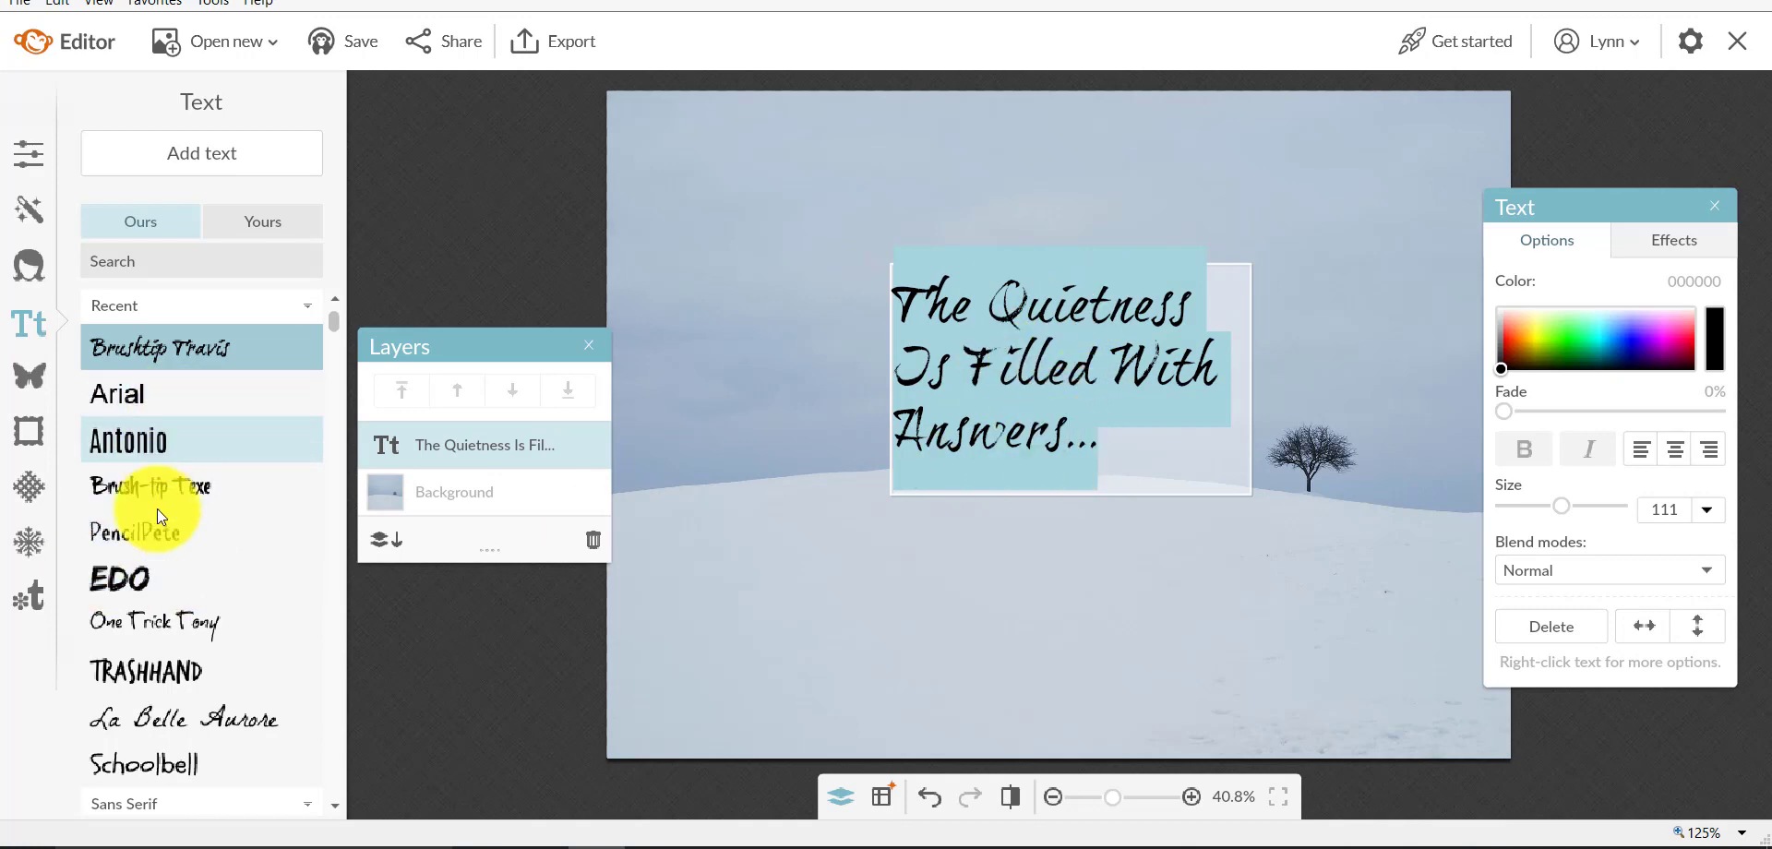
click(142, 581)
scroll(148, 579, down, 2)
scroll(146, 563, down, 1)
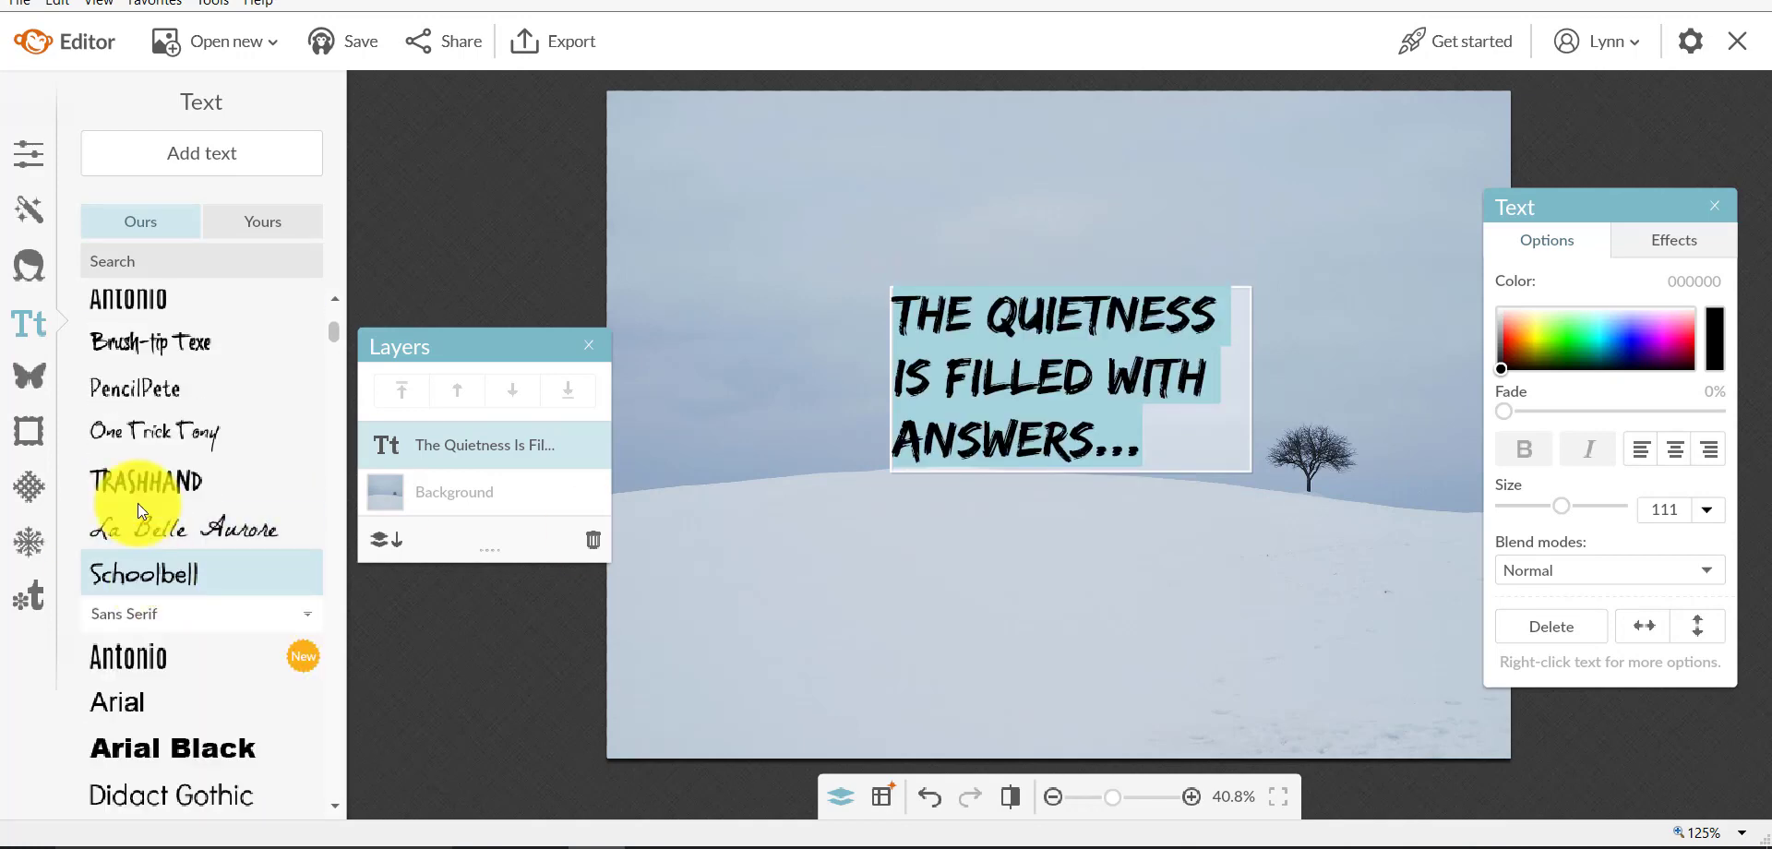
click(137, 491)
click(207, 720)
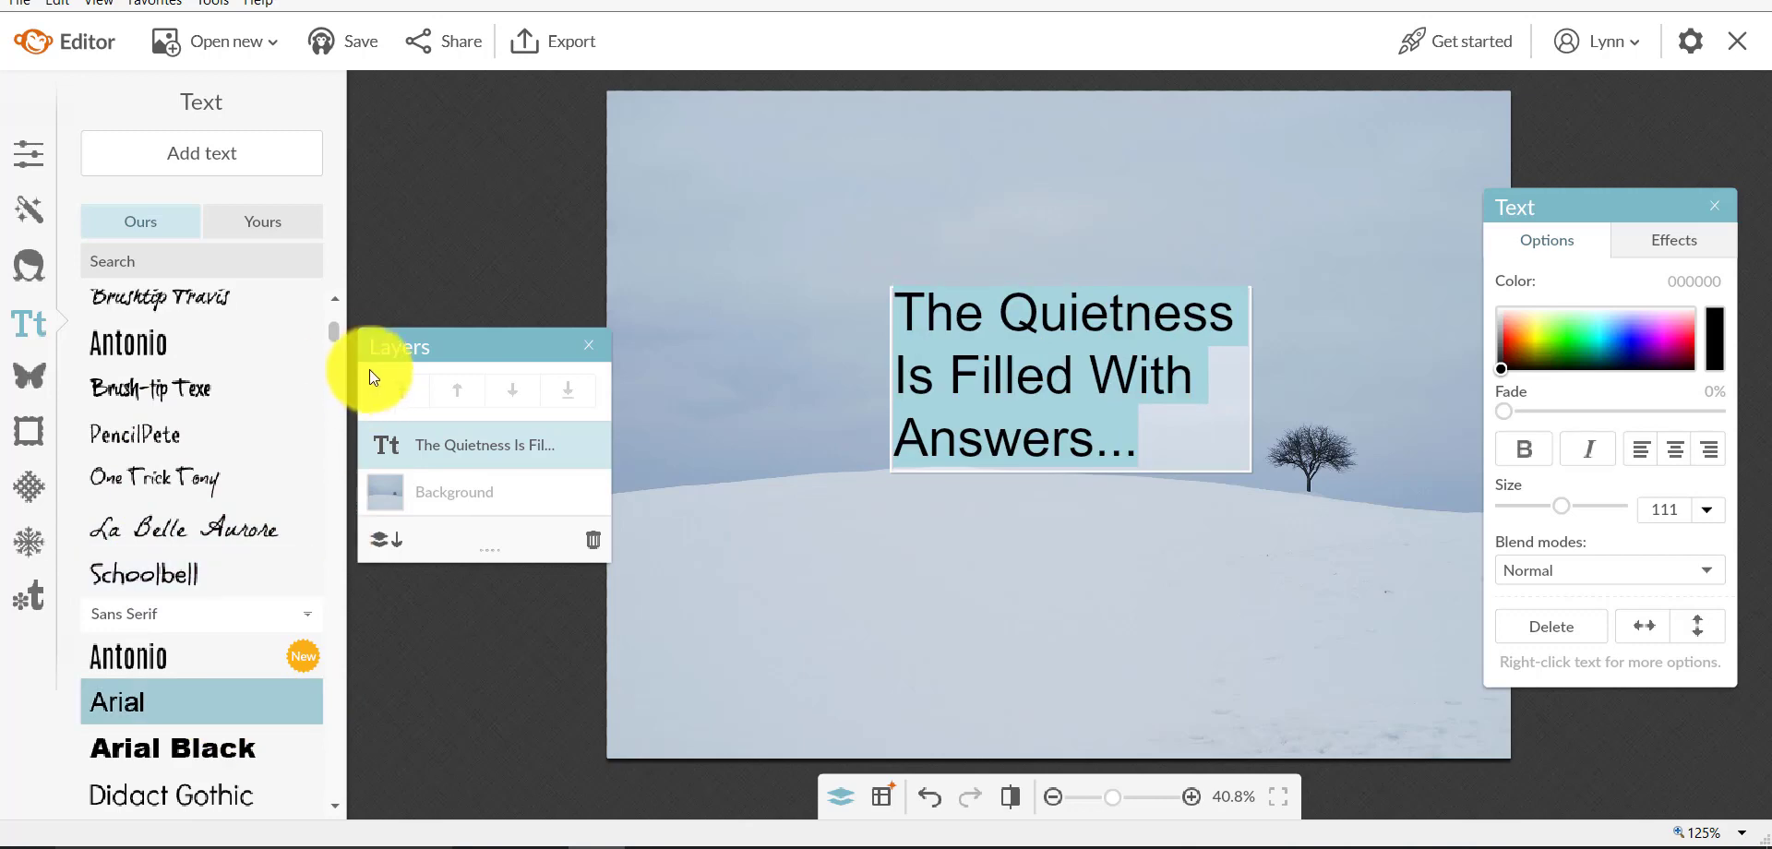
mouse_move(330, 330)
mouse_down()
mouse_move(341, 773)
mouse_move(325, 312)
mouse_up()
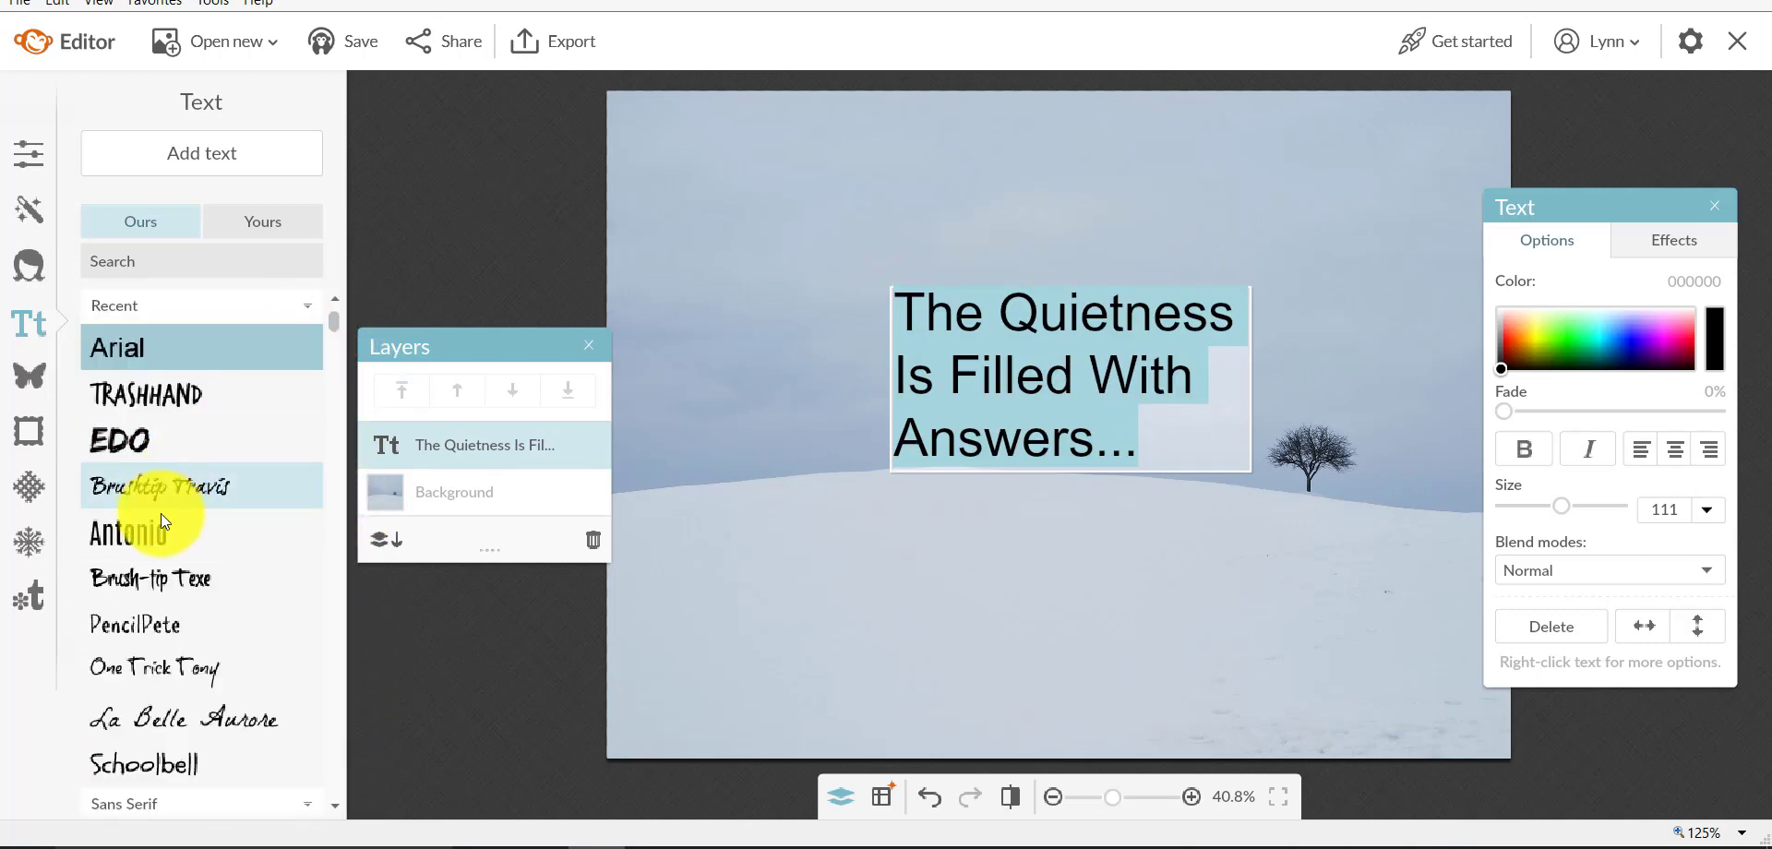
click(172, 491)
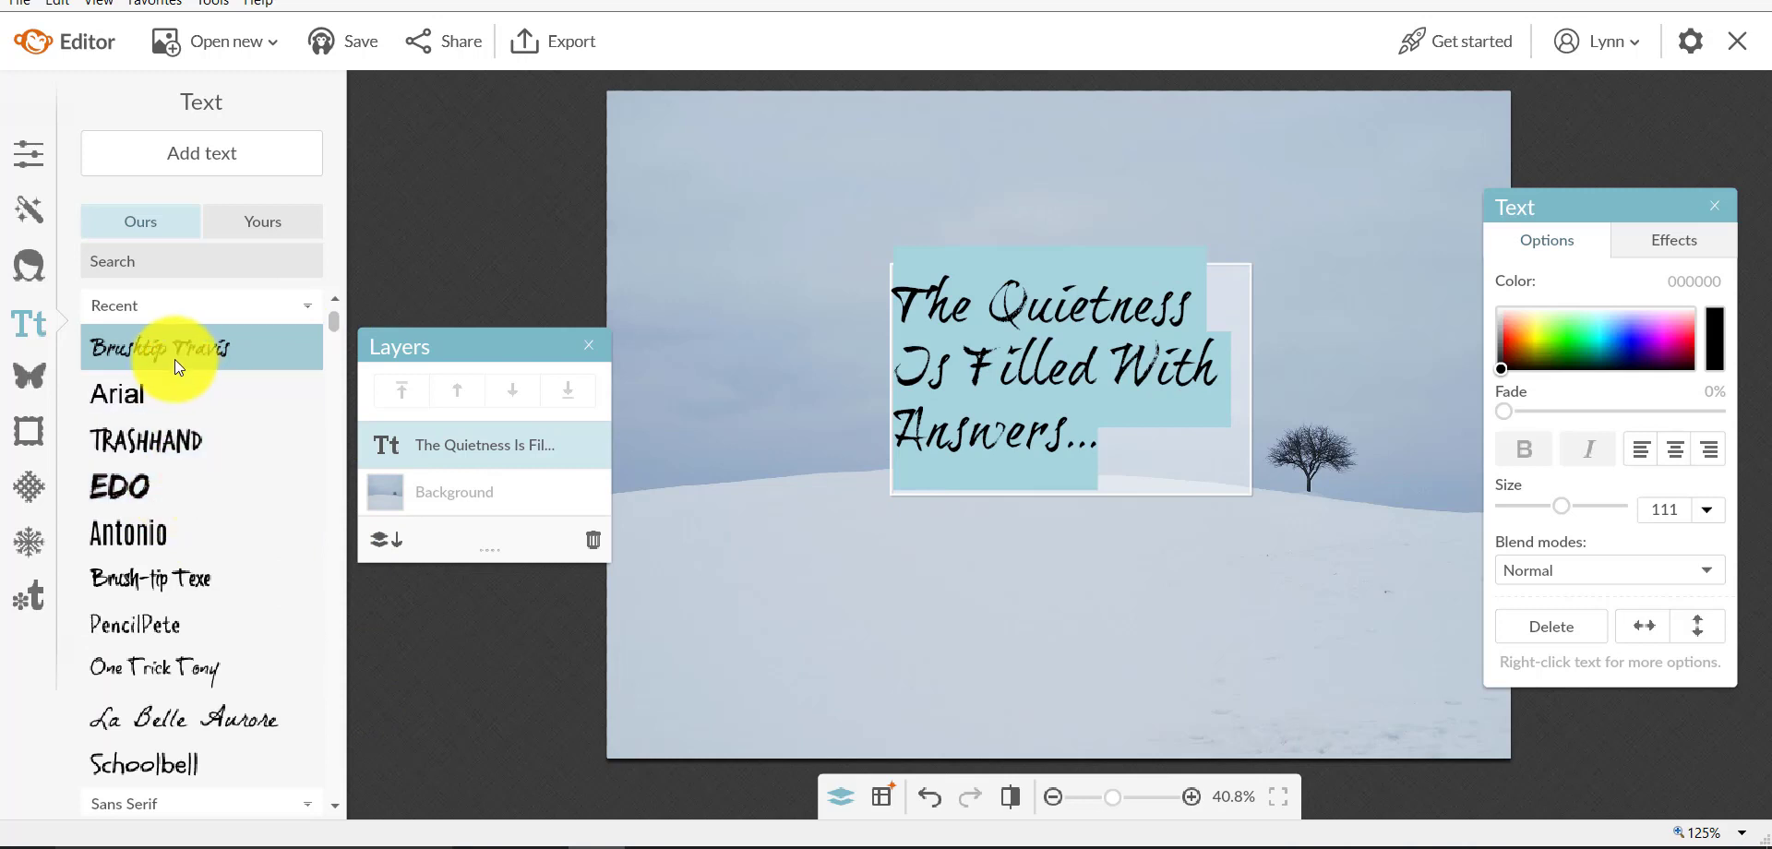
- Move the quote slightly left and down on the image
click(861, 390)
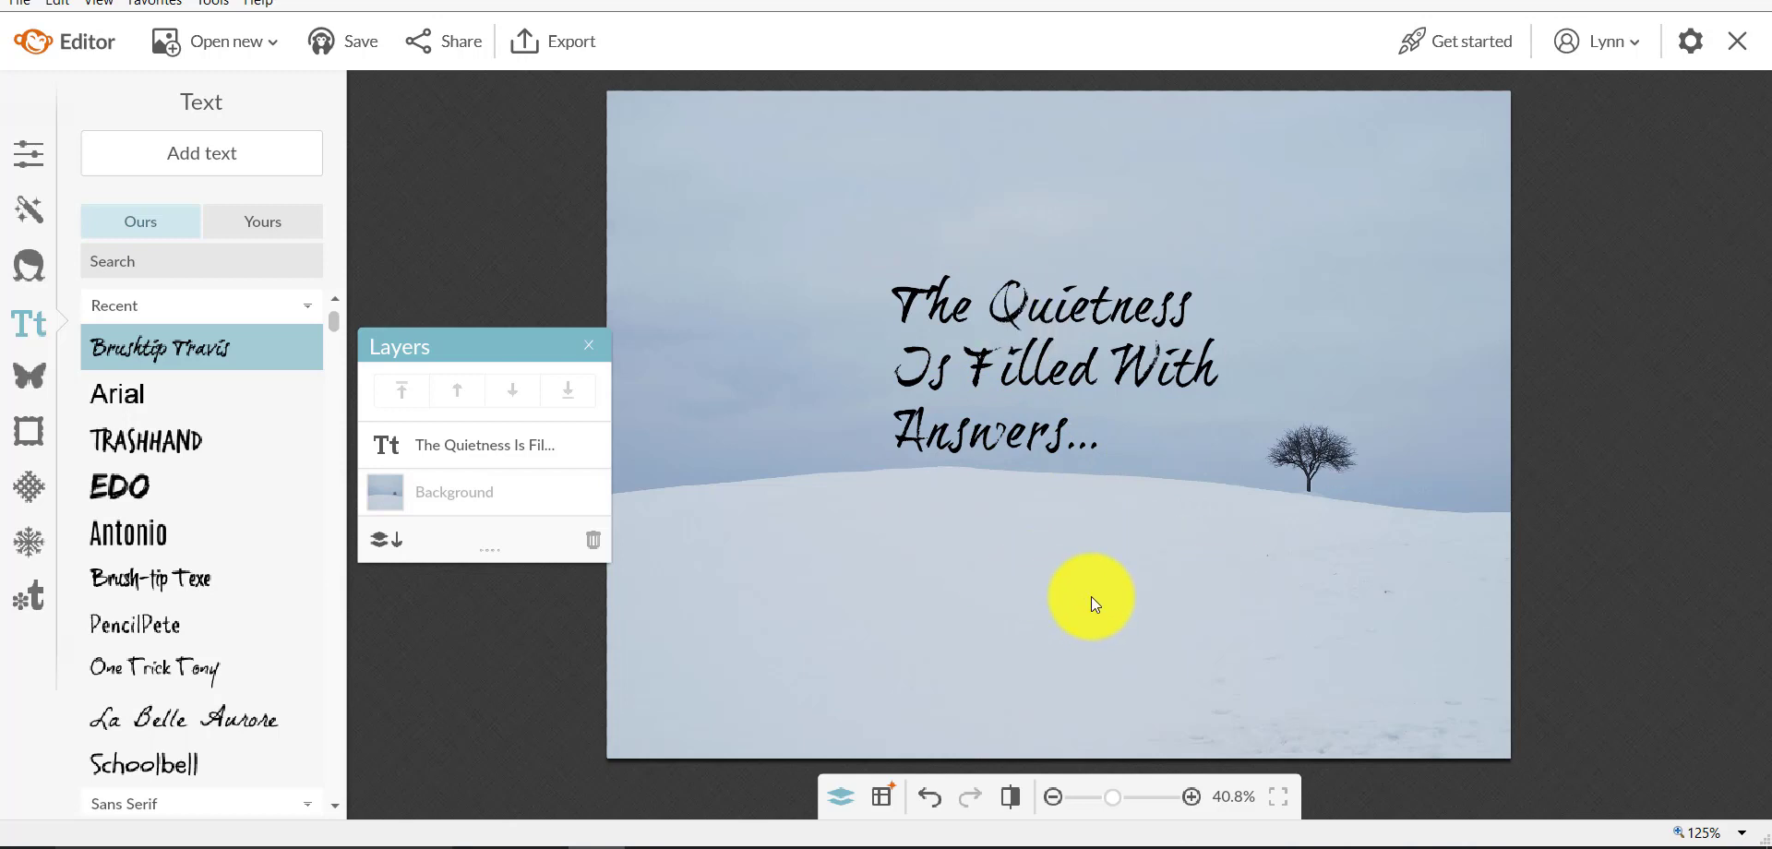
mouse_move(1012, 349)
mouse_down()
mouse_move(1006, 472)
mouse_move(841, 562)
mouse_move(835, 406)
mouse_move(1021, 355)
mouse_move(998, 349)
mouse_up()
click(1000, 577)
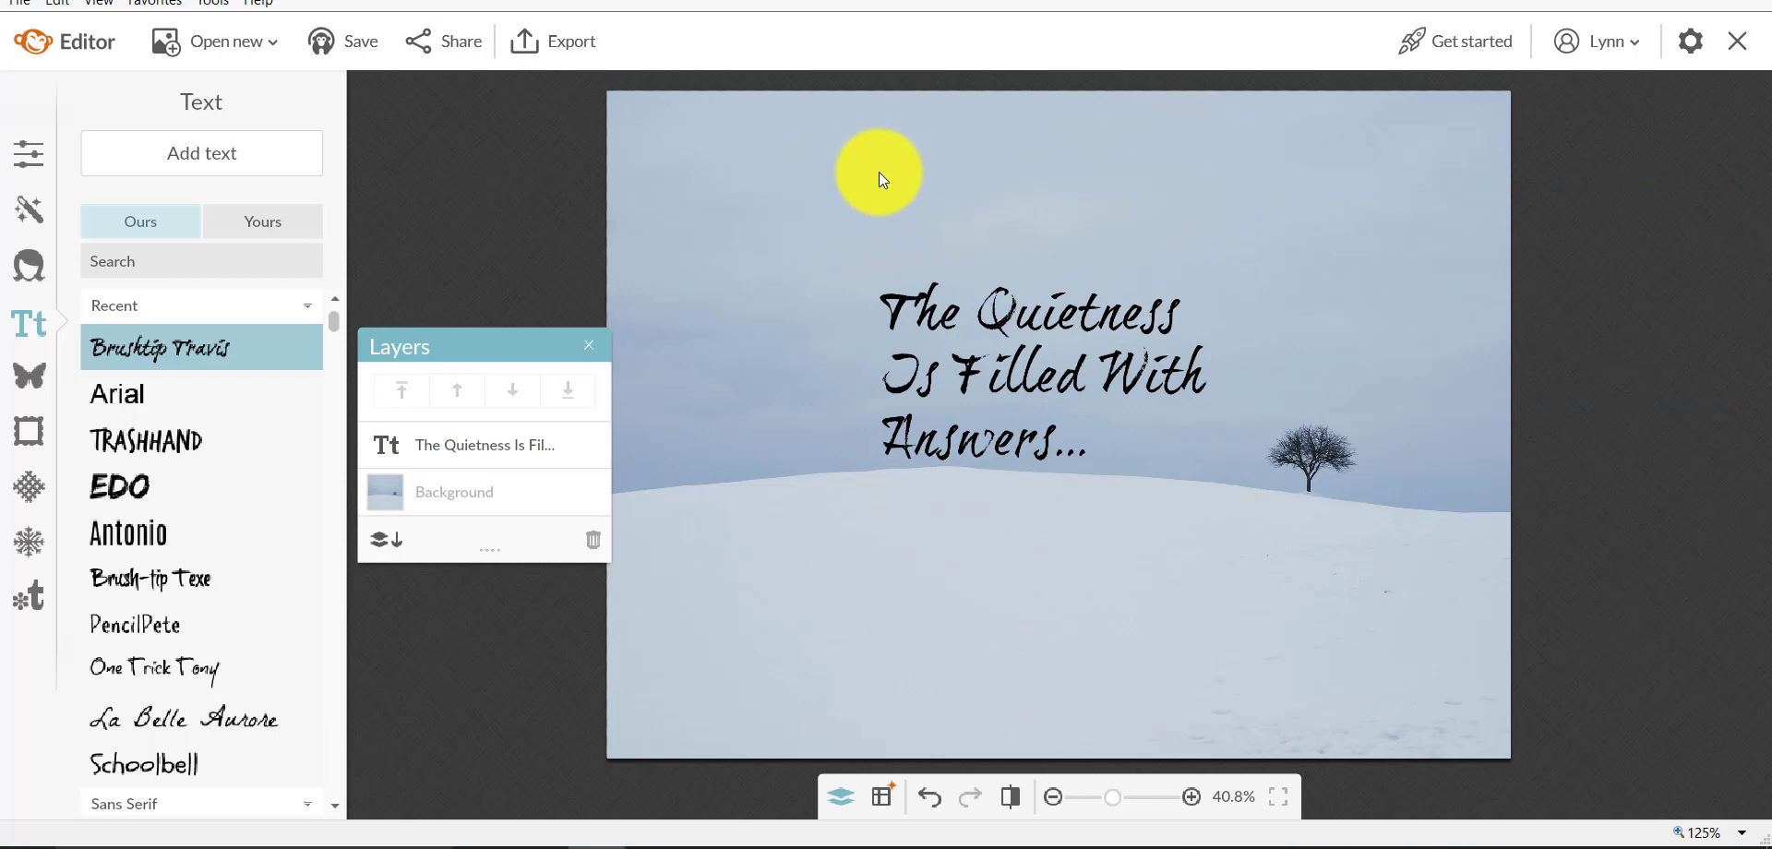
- Add a second text box reading "17 New Clients..." above the quote, in Brushtip Travis at size 89
click(157, 163)
drag(1076, 404, 1045, 216)
double_click(932, 203)
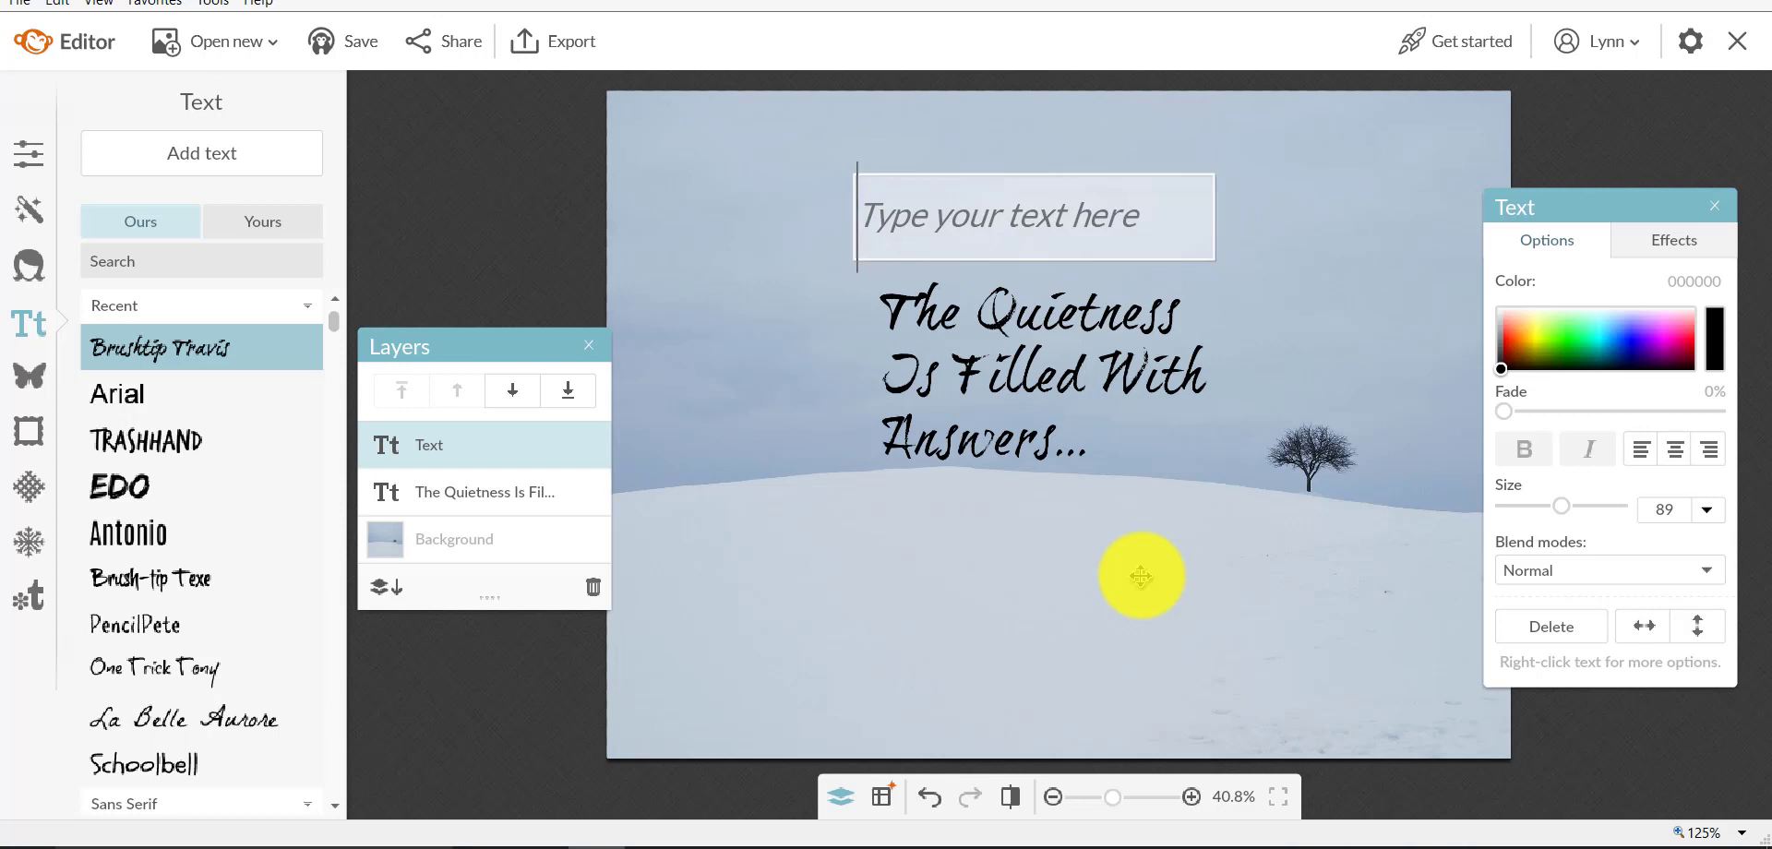
text(1)
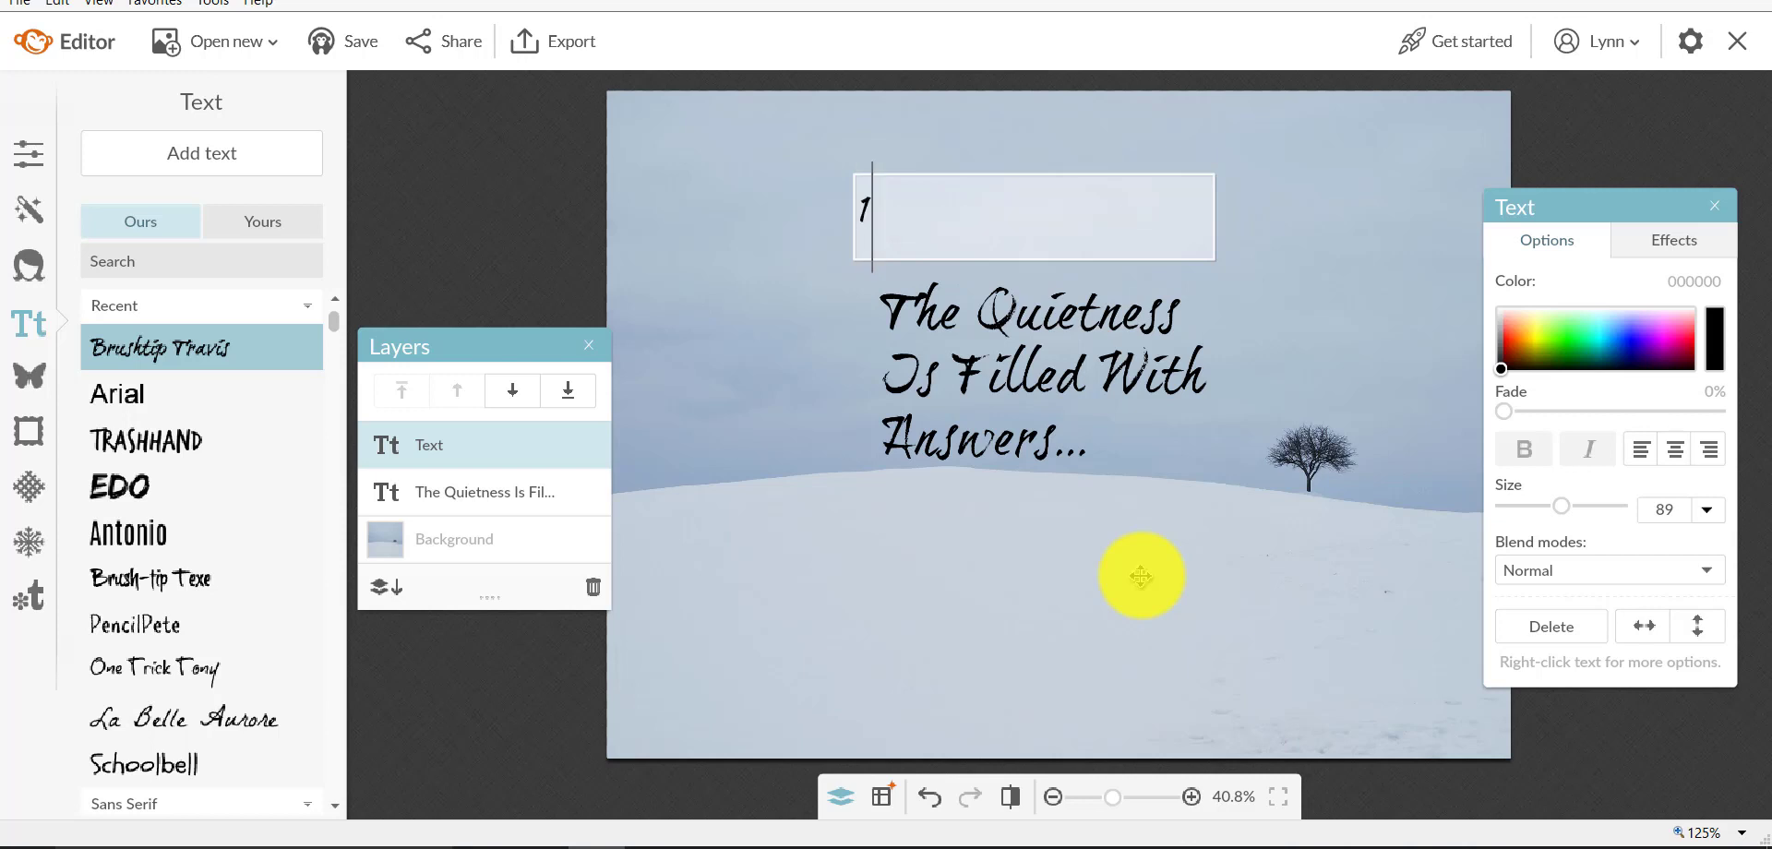
text(7 New Clients...)
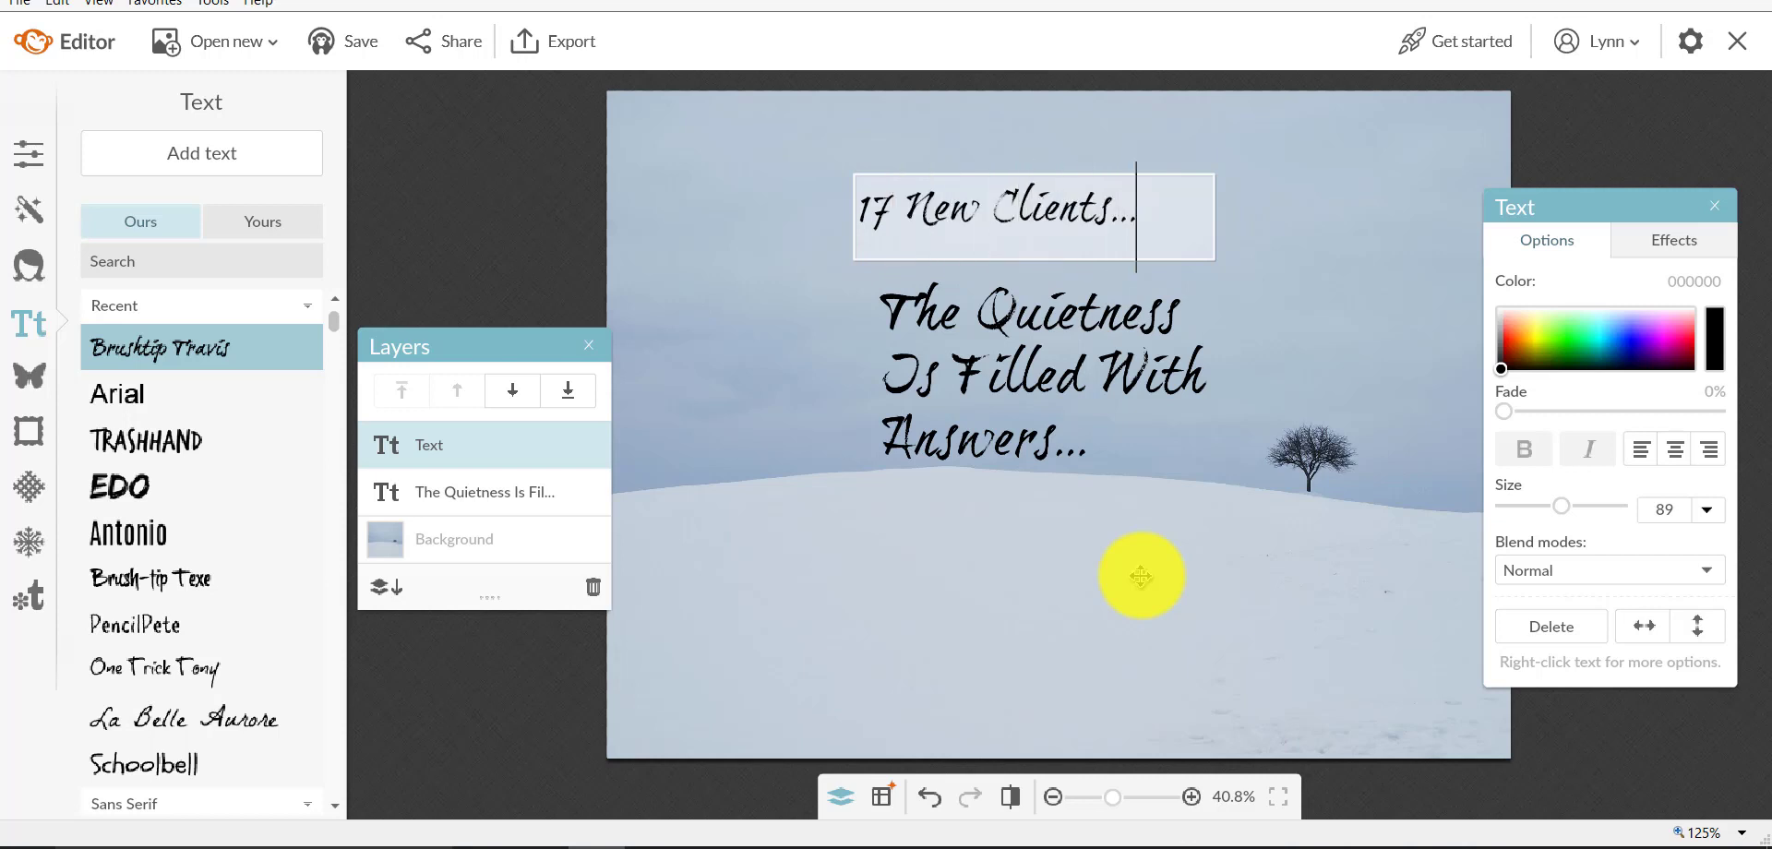
click(1140, 575)
- Insert "Goal:" at the beginning of the "17 New Clients..." text
click(855, 208)
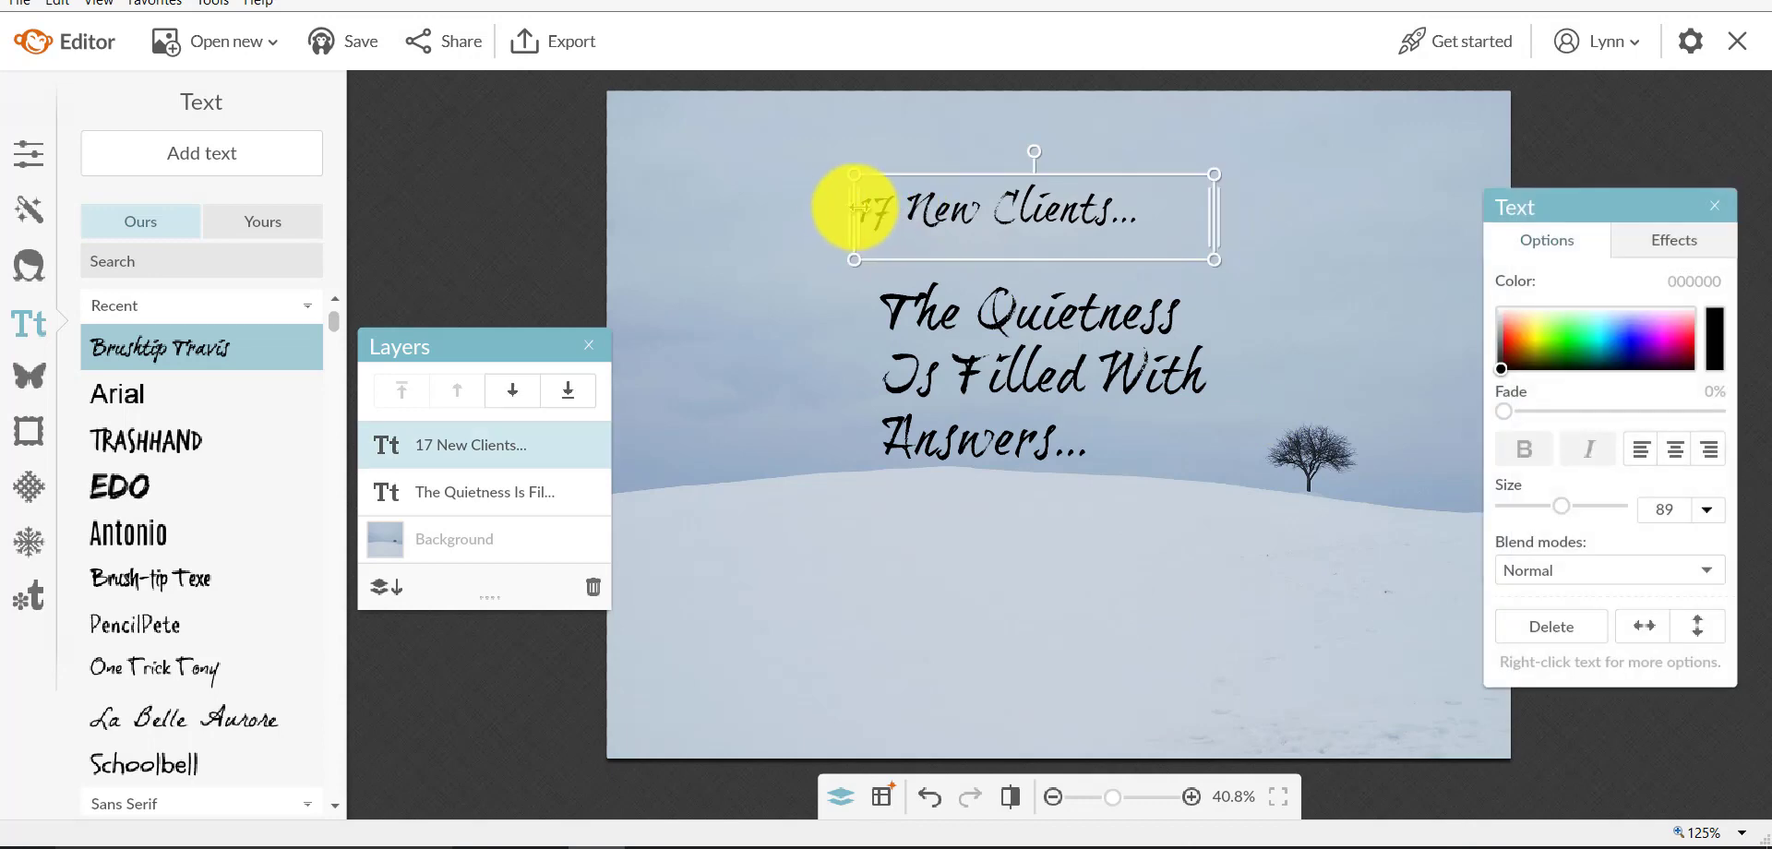
double_click(858, 208)
click(856, 212)
click(867, 219)
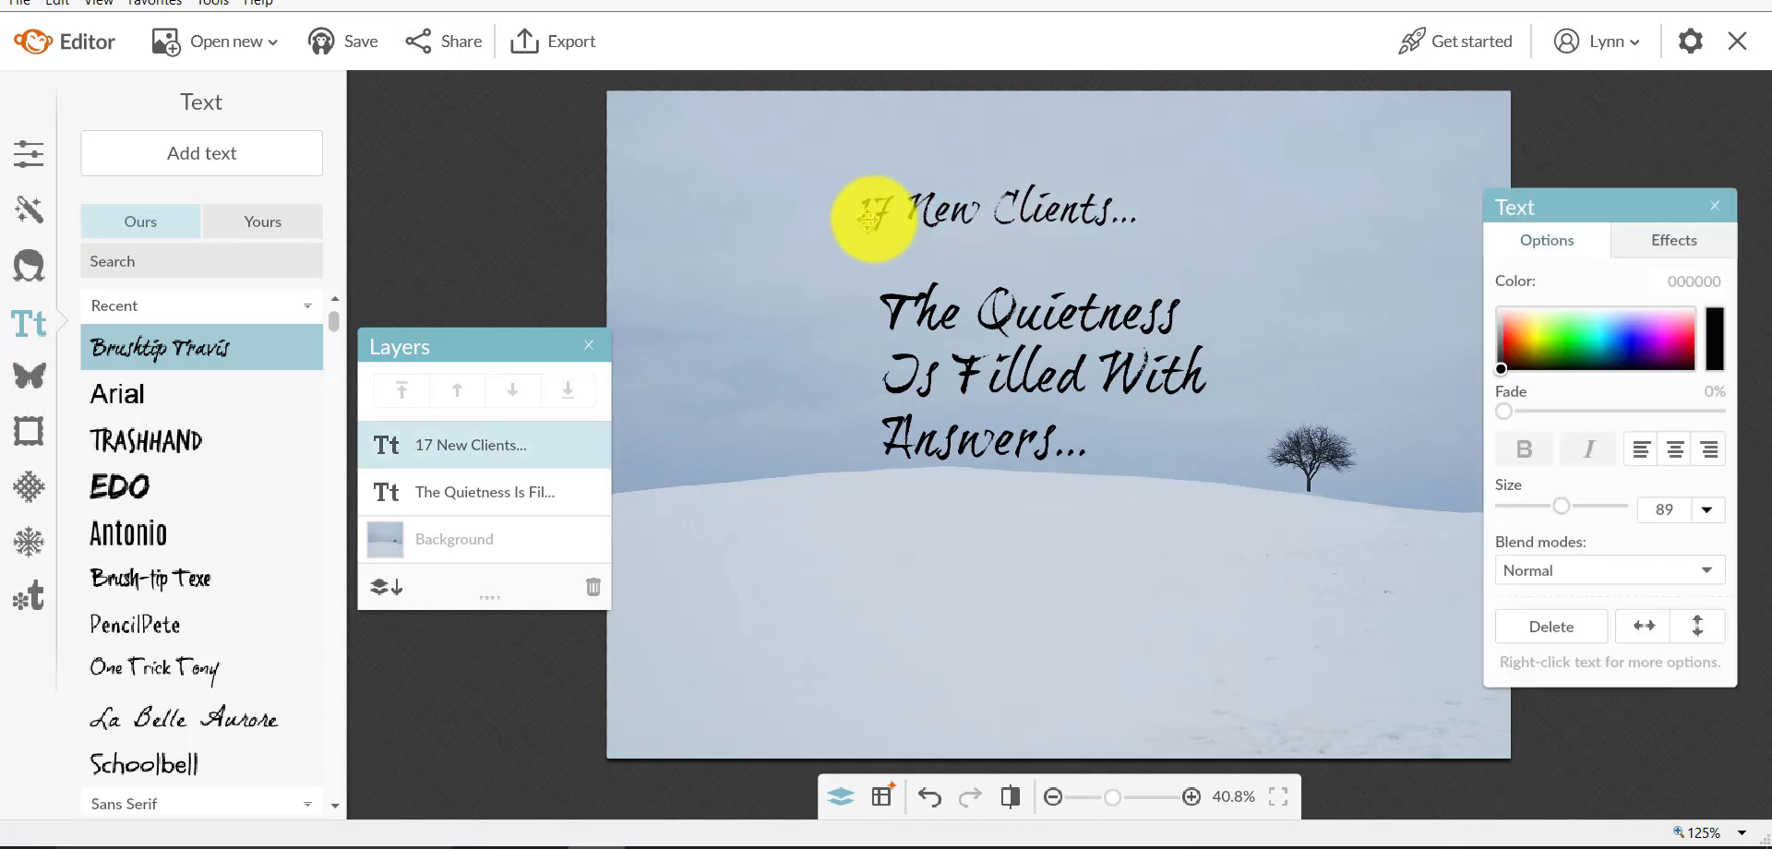
double_click(867, 220)
click(872, 218)
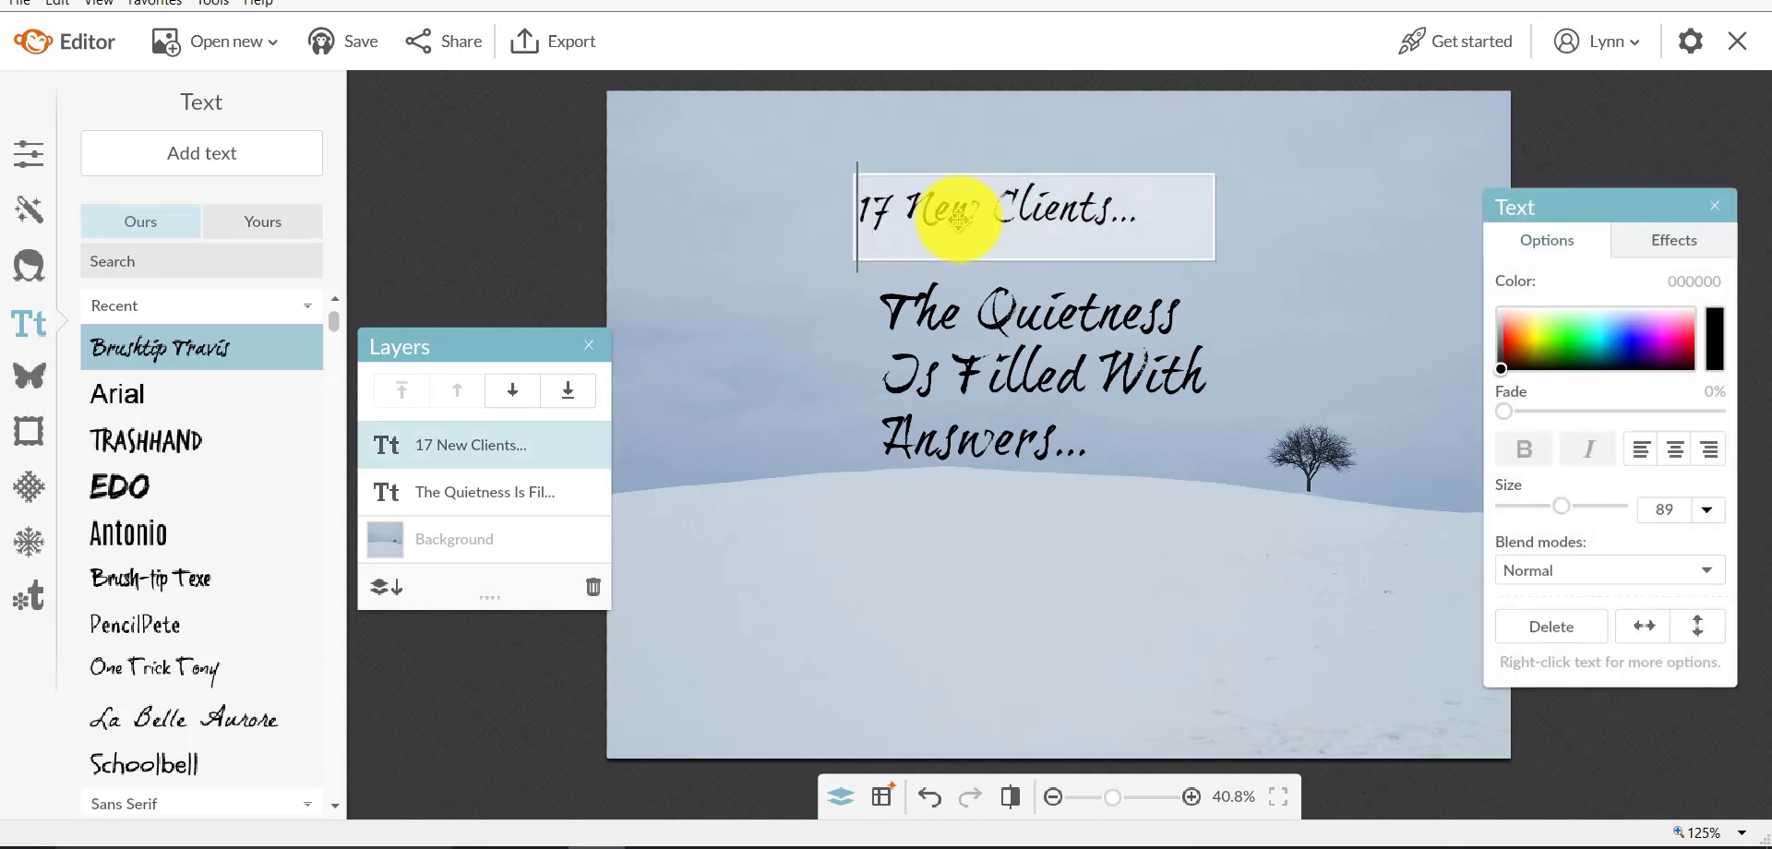
text(Goal:)
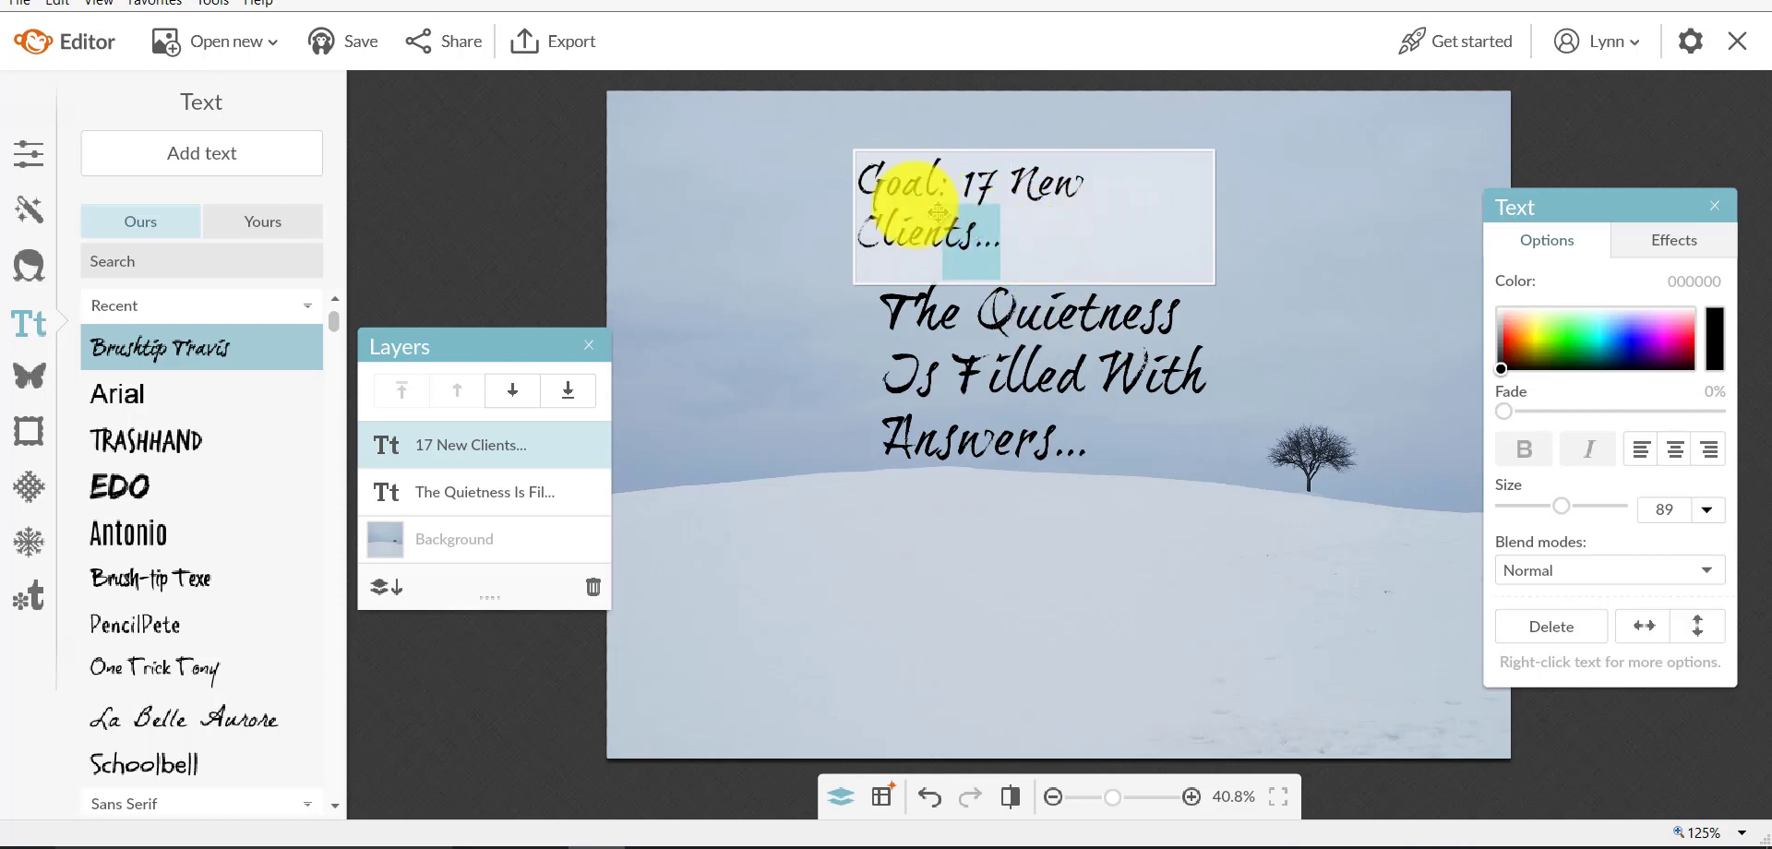
- Try centre alignment on the whole goal text, and return it to left alignment
key(ctrl+a)
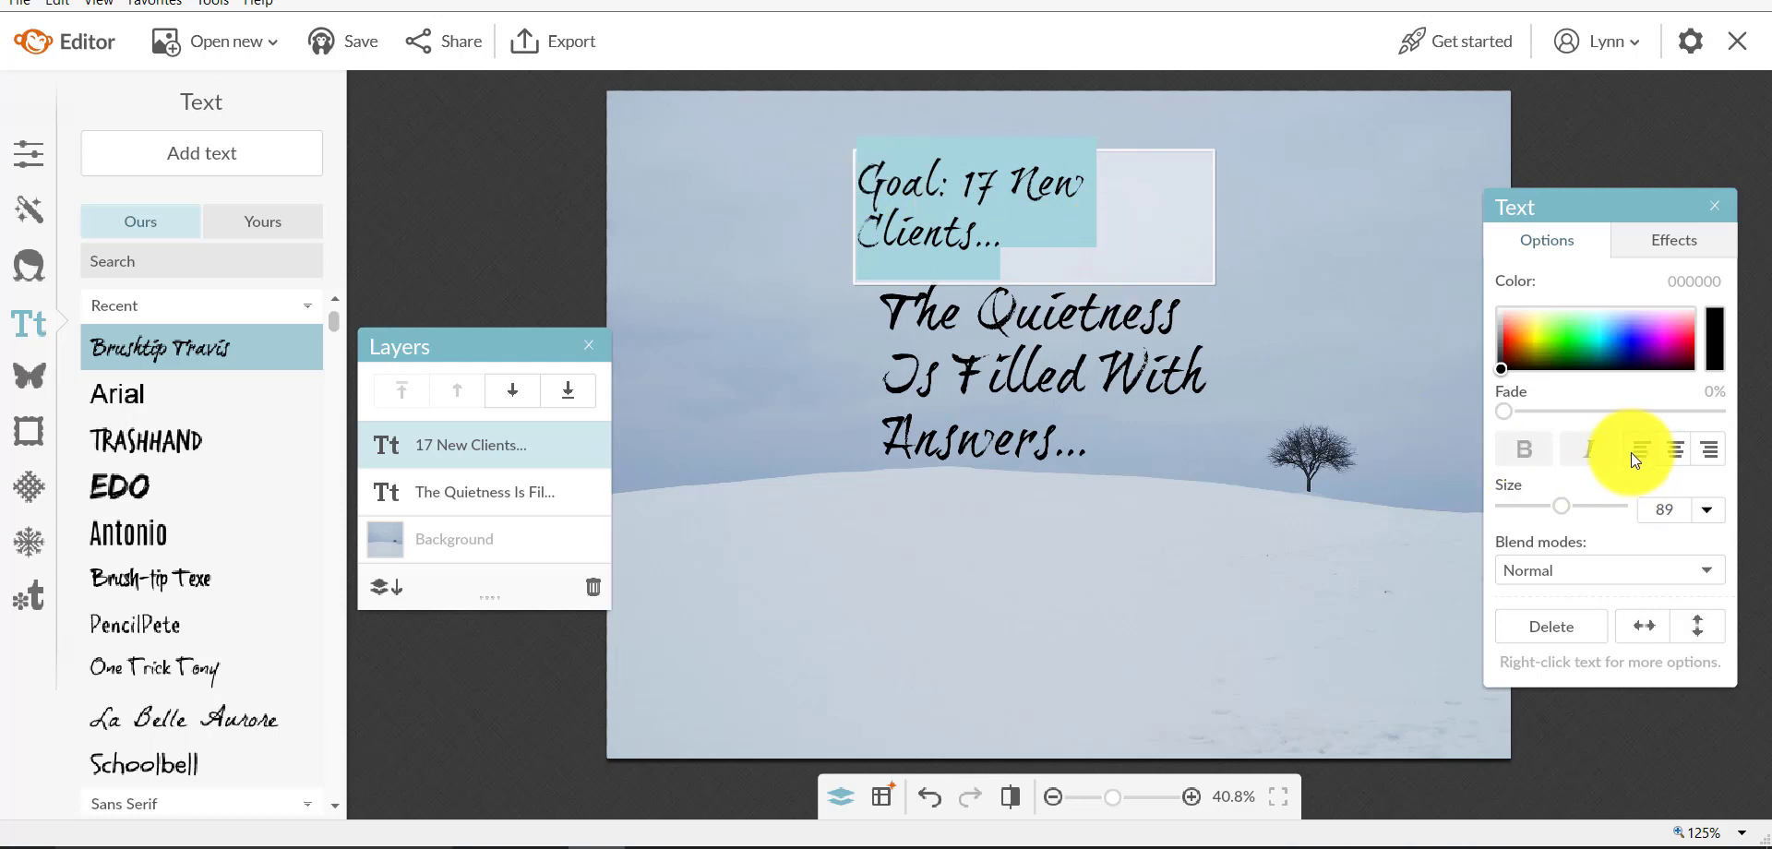
click(1675, 454)
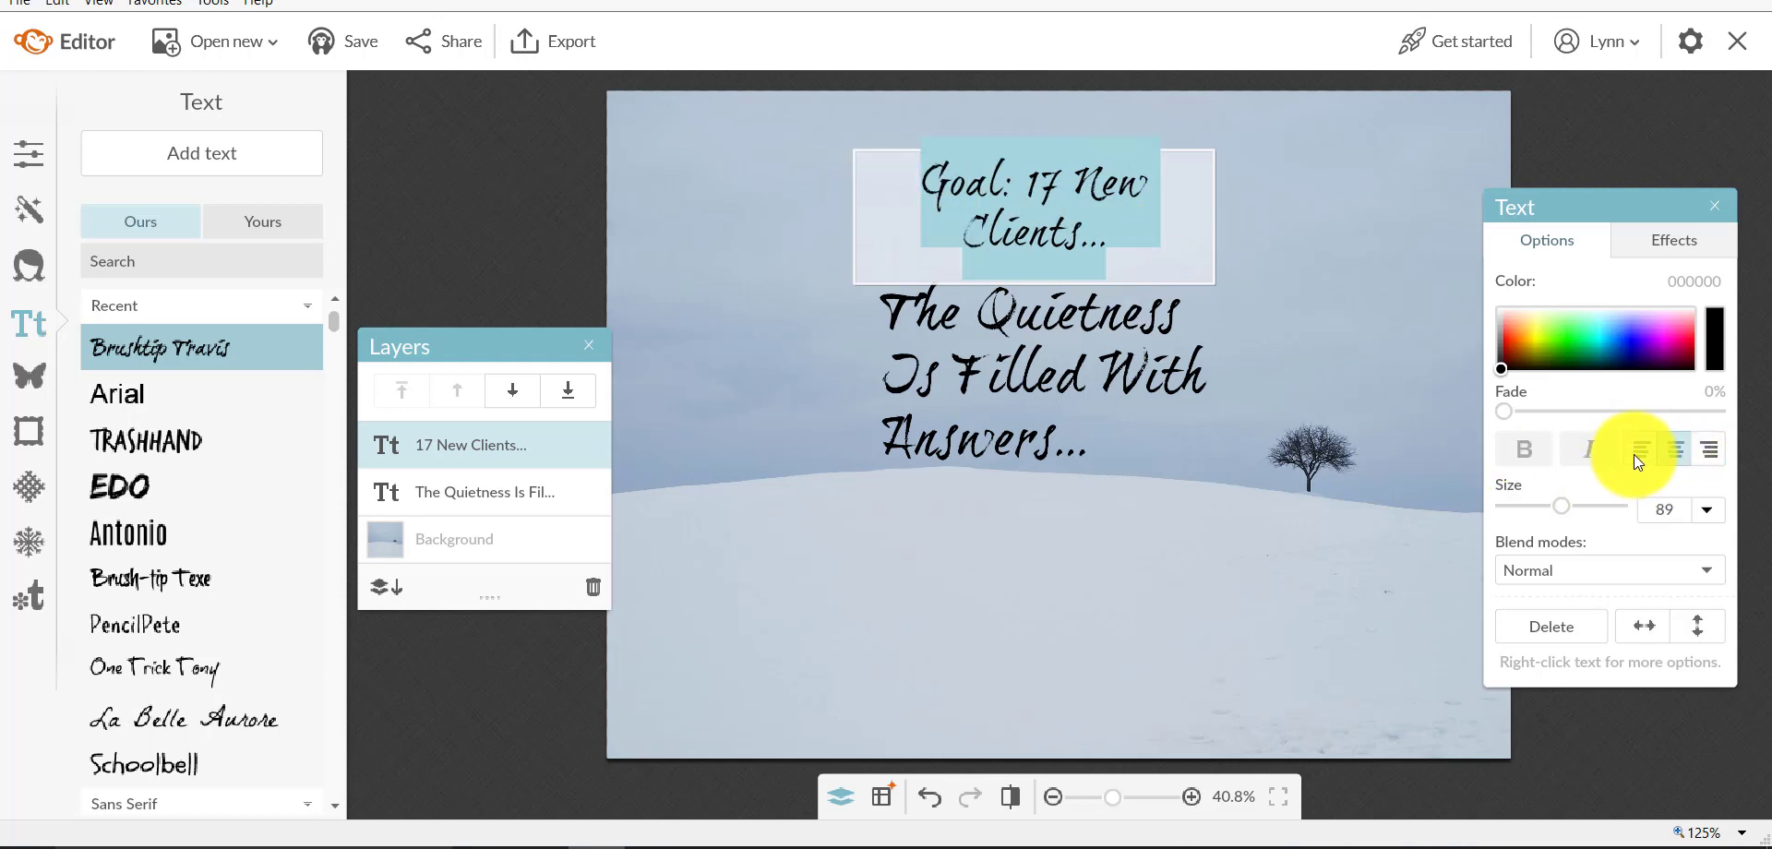
click(1639, 454)
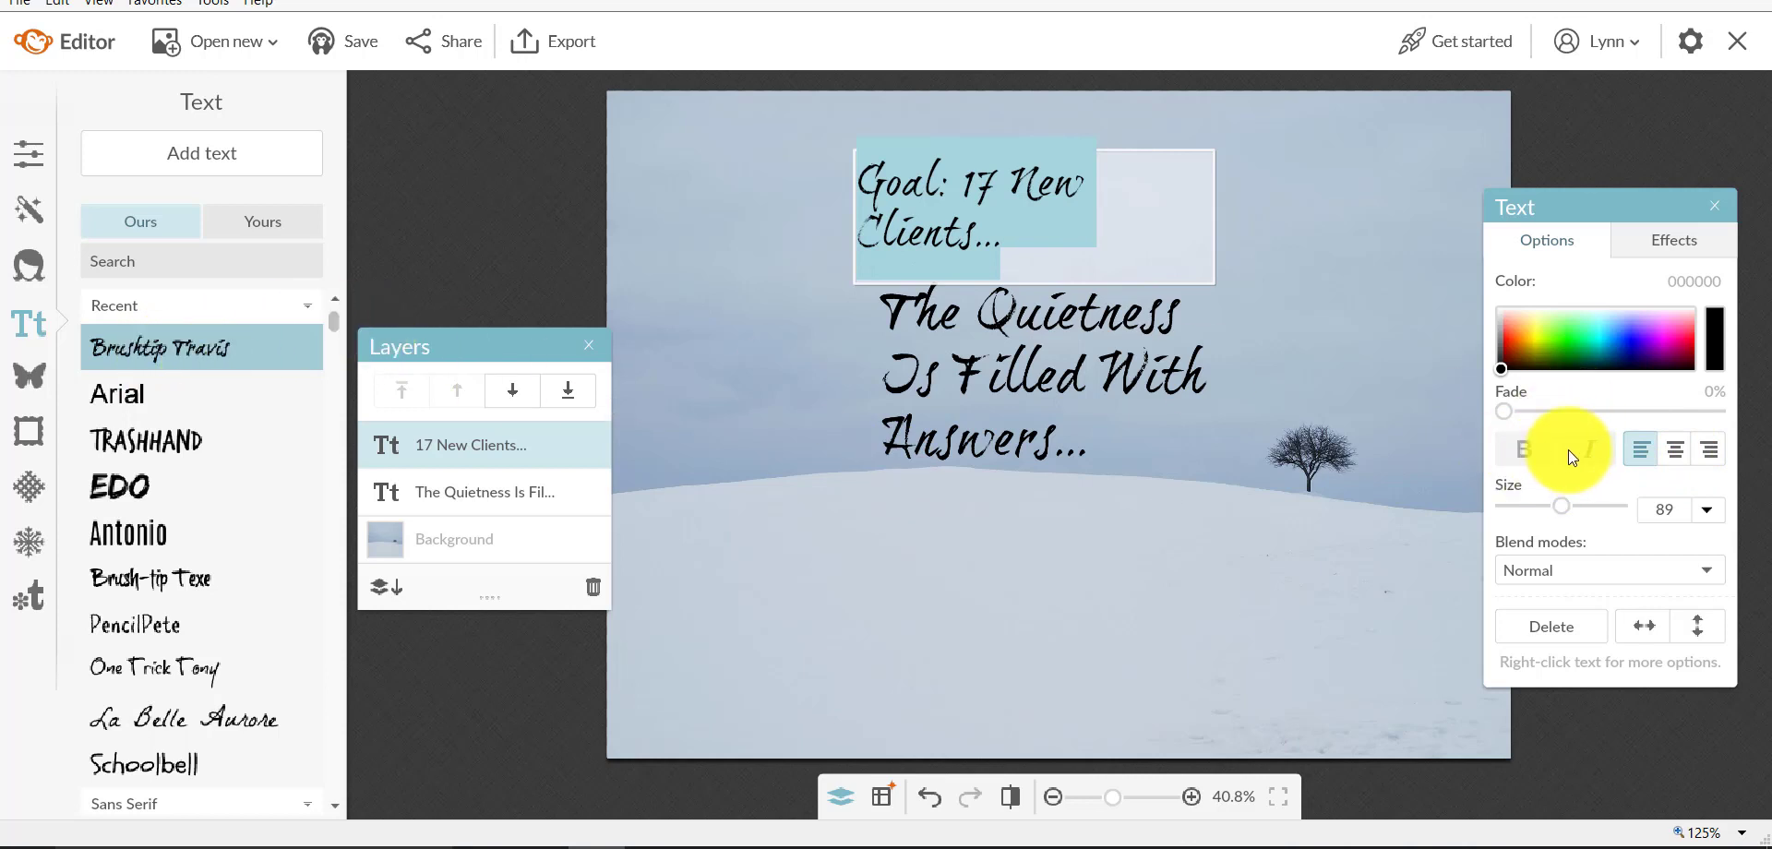
- Try the EDO, Brush-tip Texe and PencilPete fonts on the goal text, and return it to Brushtip Travis
click(127, 479)
click(152, 579)
click(162, 631)
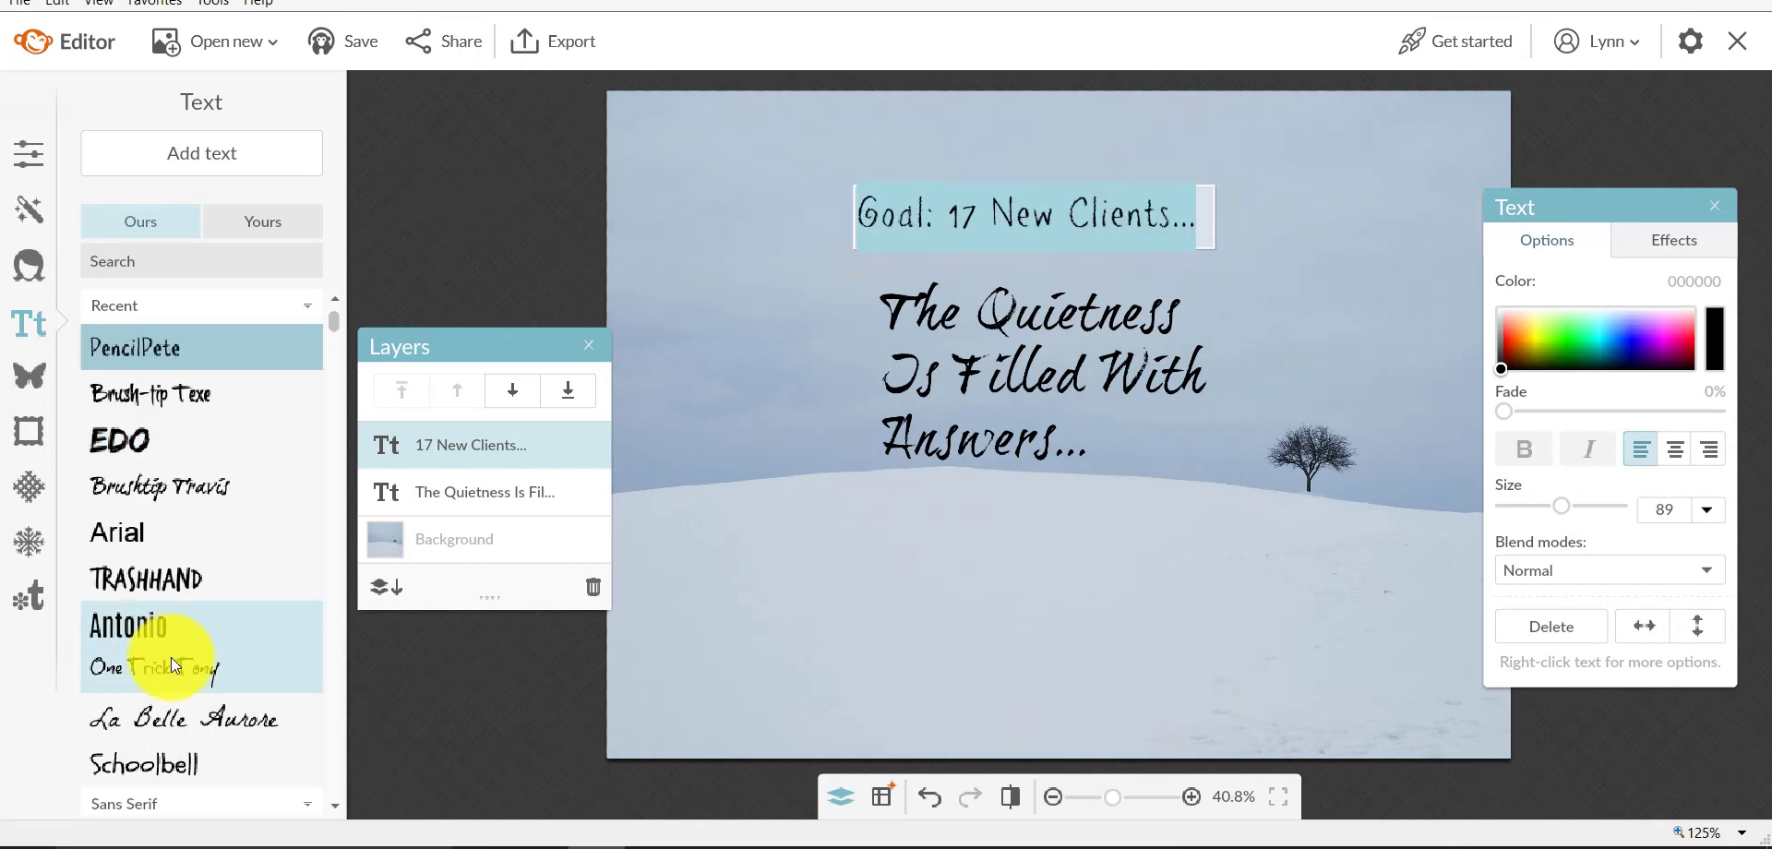
click(174, 388)
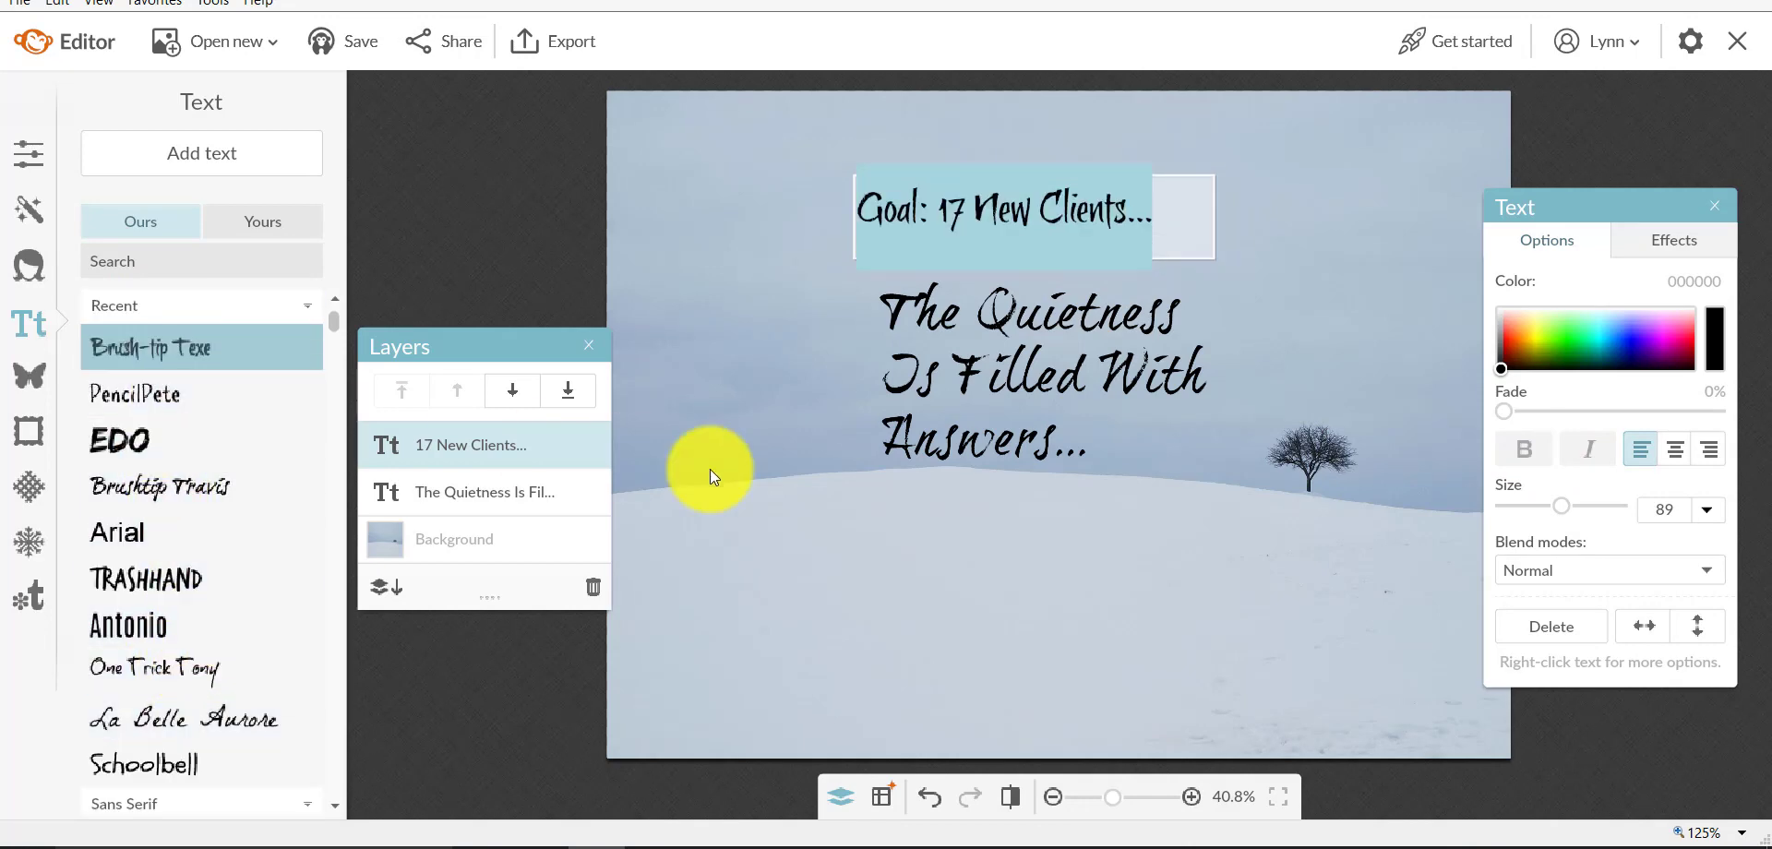
click(176, 394)
click(166, 440)
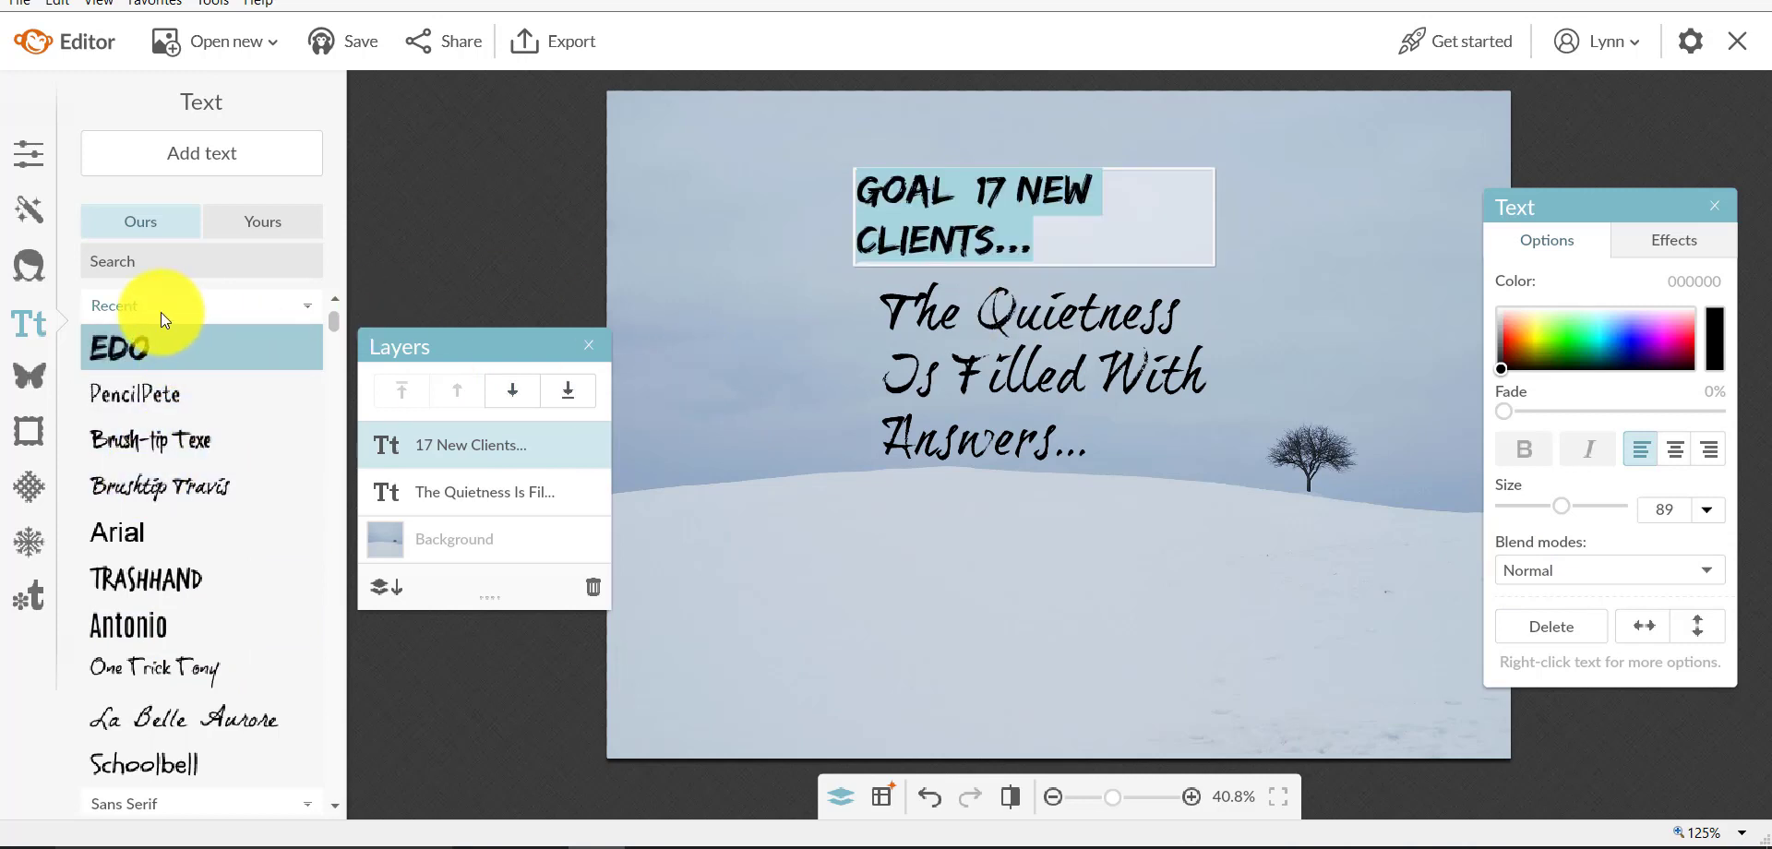
click(164, 485)
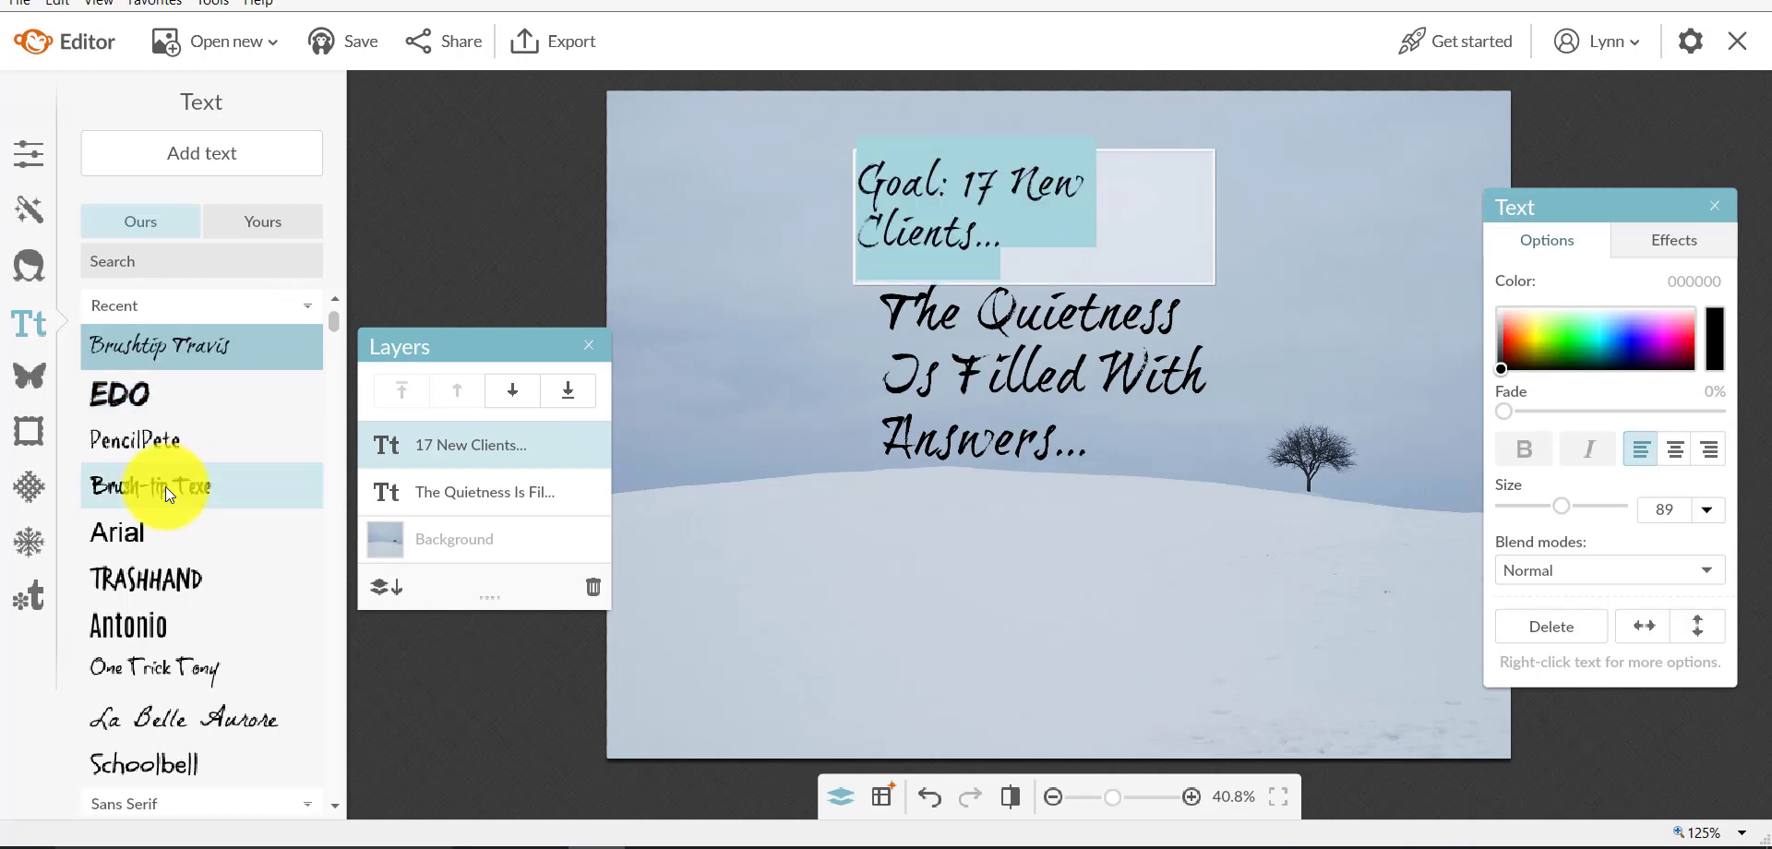
- Widen the goal text box so the text fits on one line, and move it slightly up
click(1237, 209)
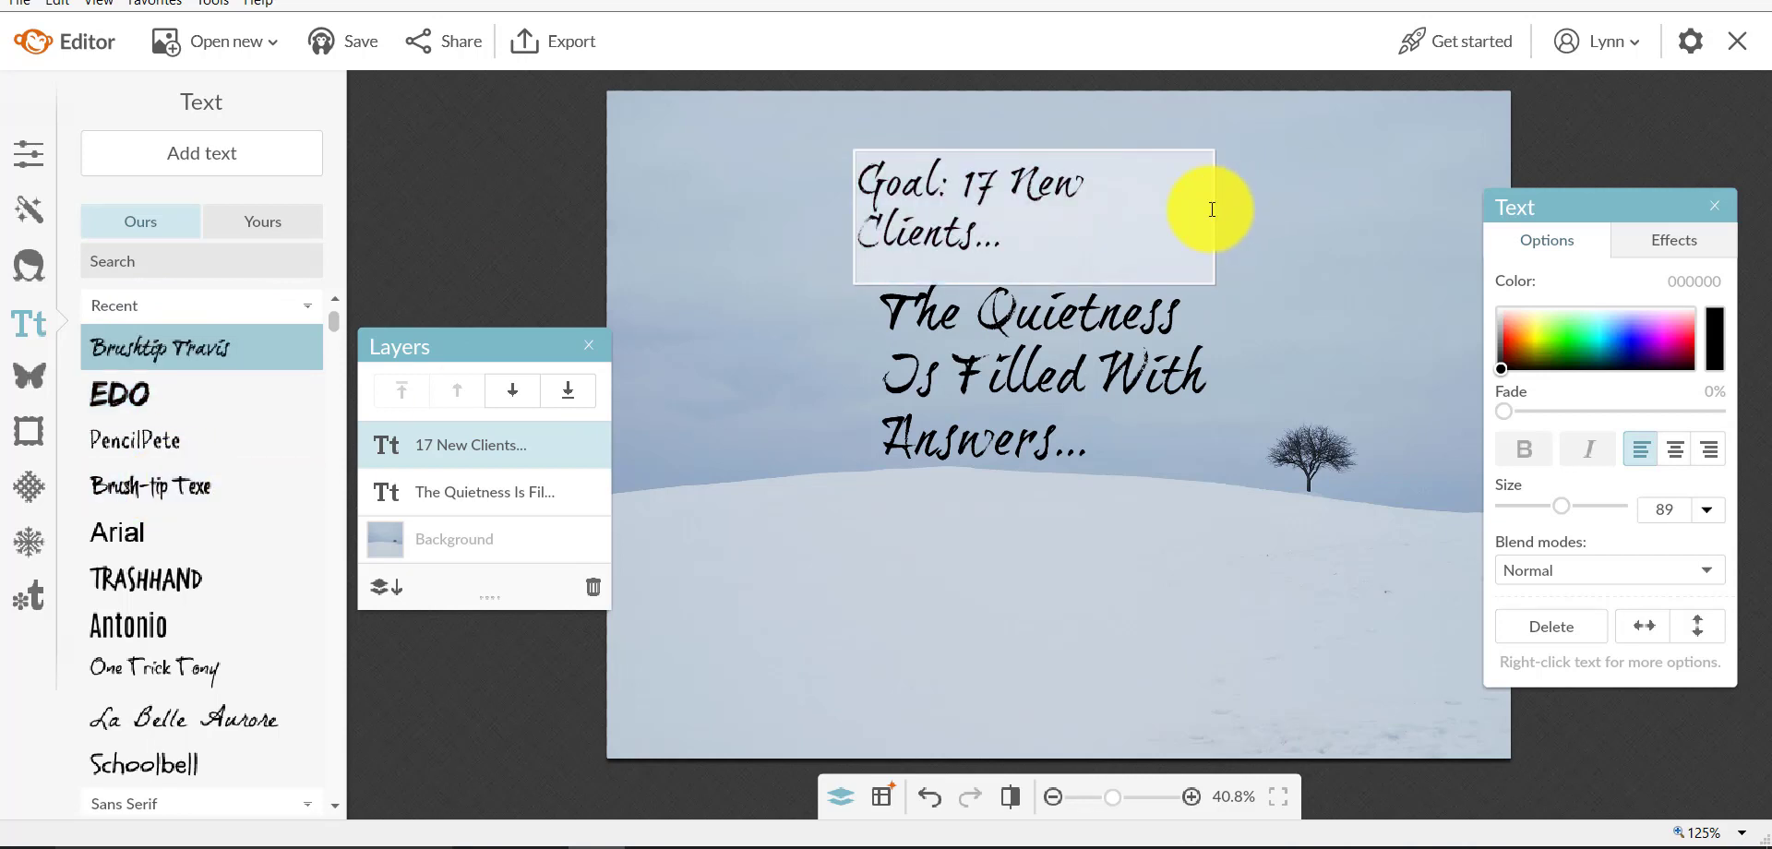
click(1214, 209)
drag(1219, 208, 1284, 227)
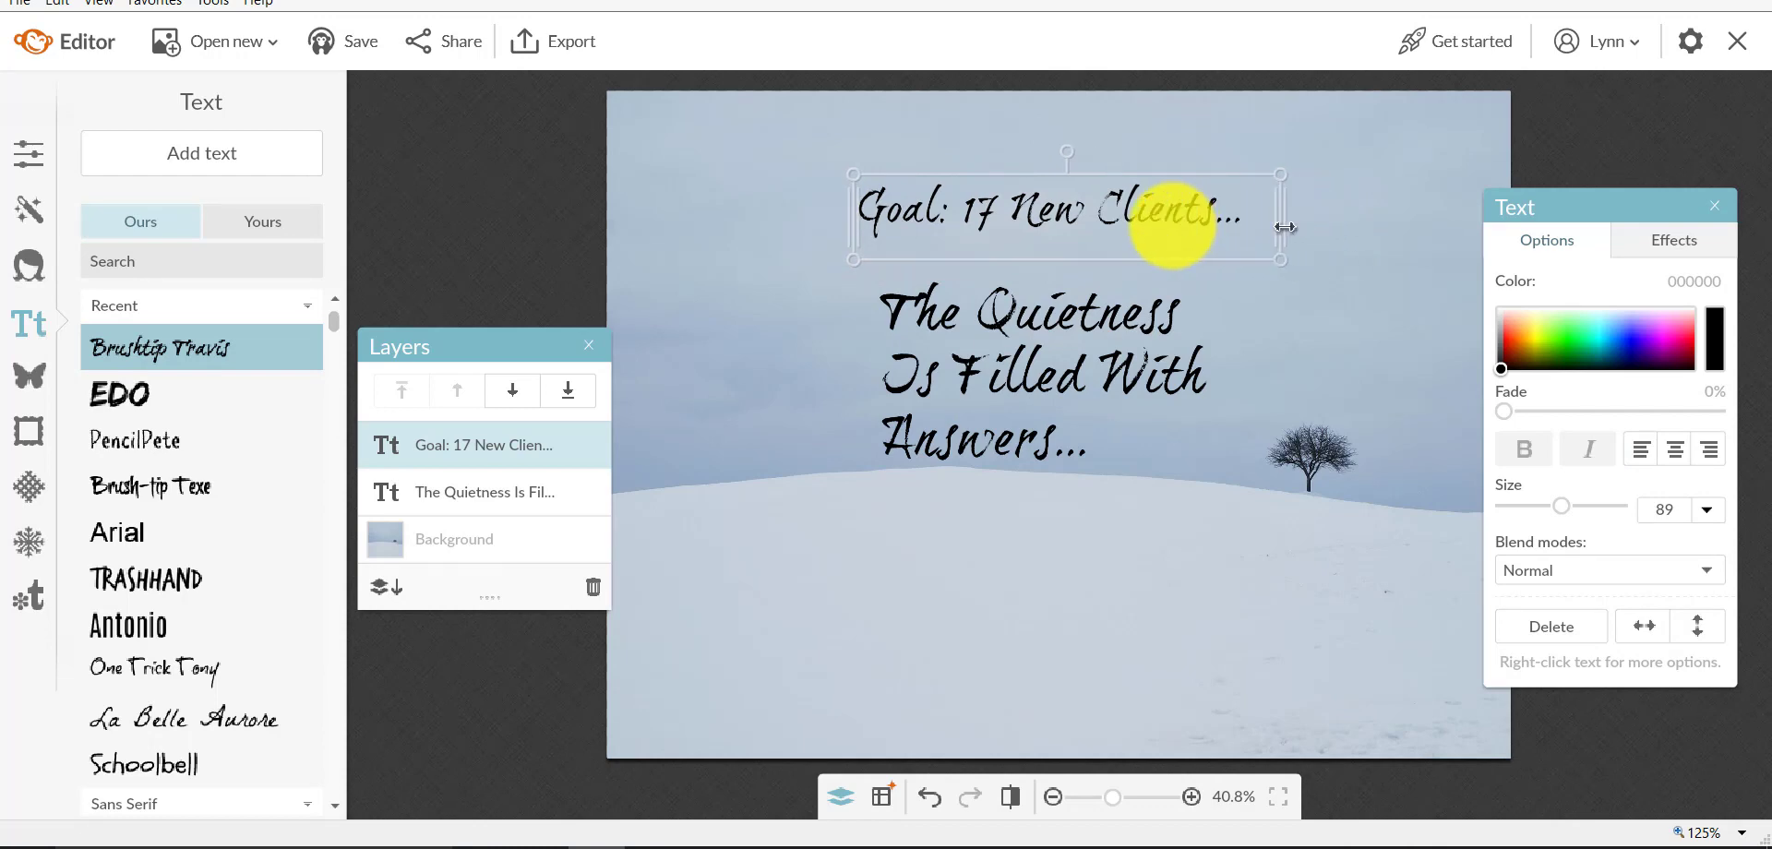
drag(1158, 226, 1144, 204)
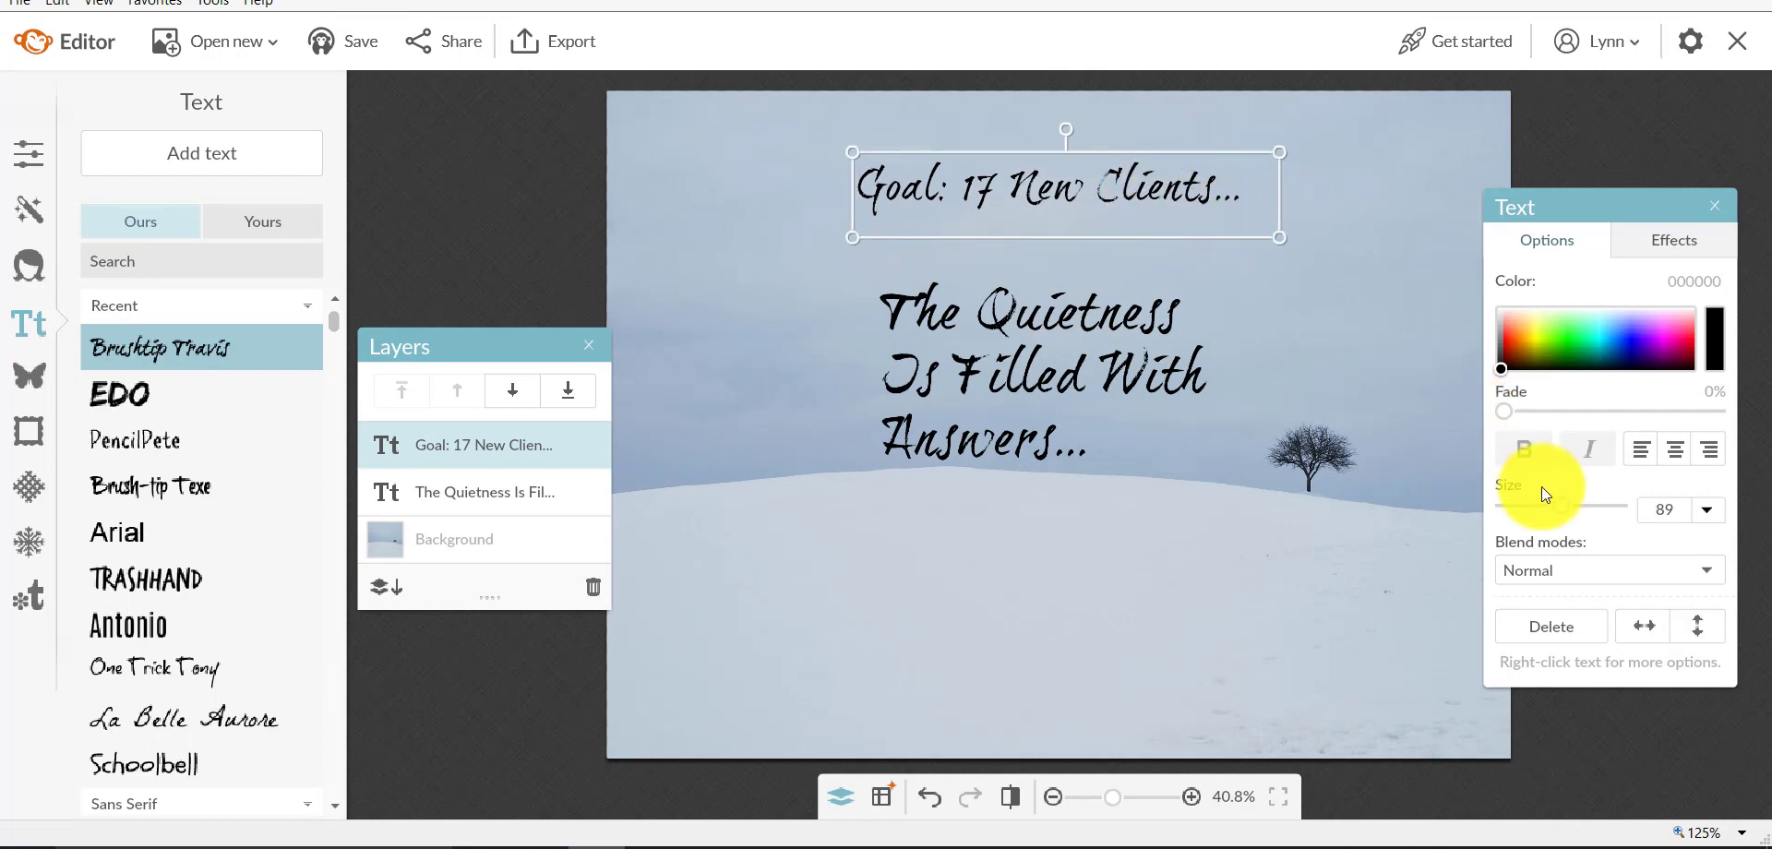
- Reduce the goal text's size to 79 and move it slightly down, closer to the quote
mouse_move(1565, 506)
mouse_down()
mouse_move(1593, 507)
mouse_move(1559, 507)
mouse_up()
click(912, 305)
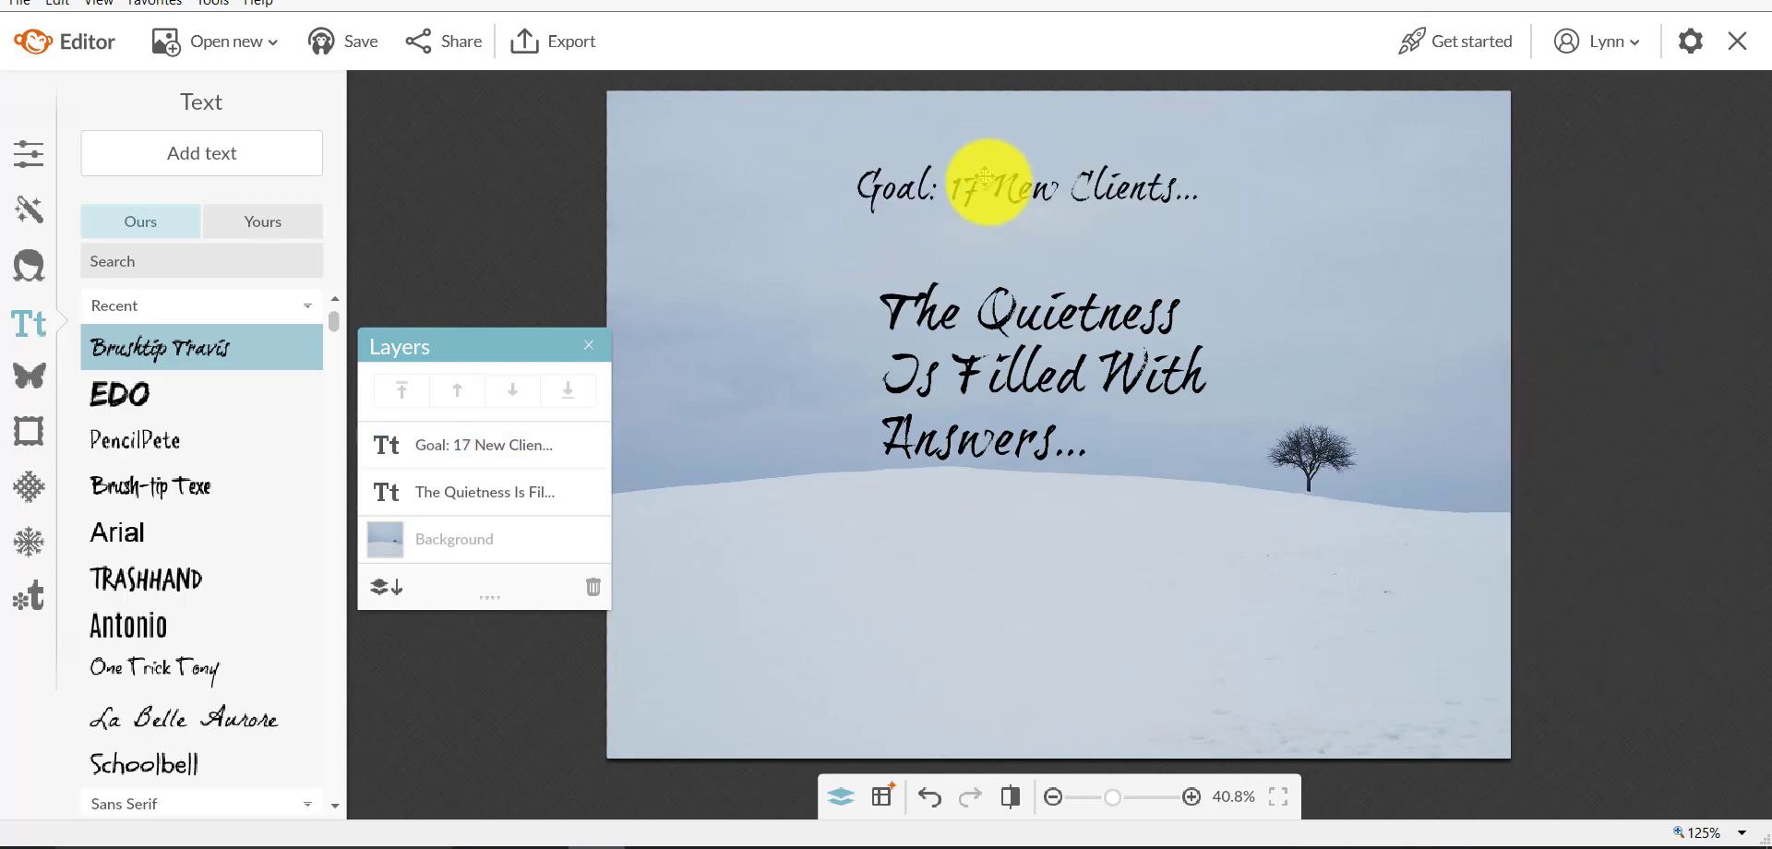
drag(973, 188, 974, 205)
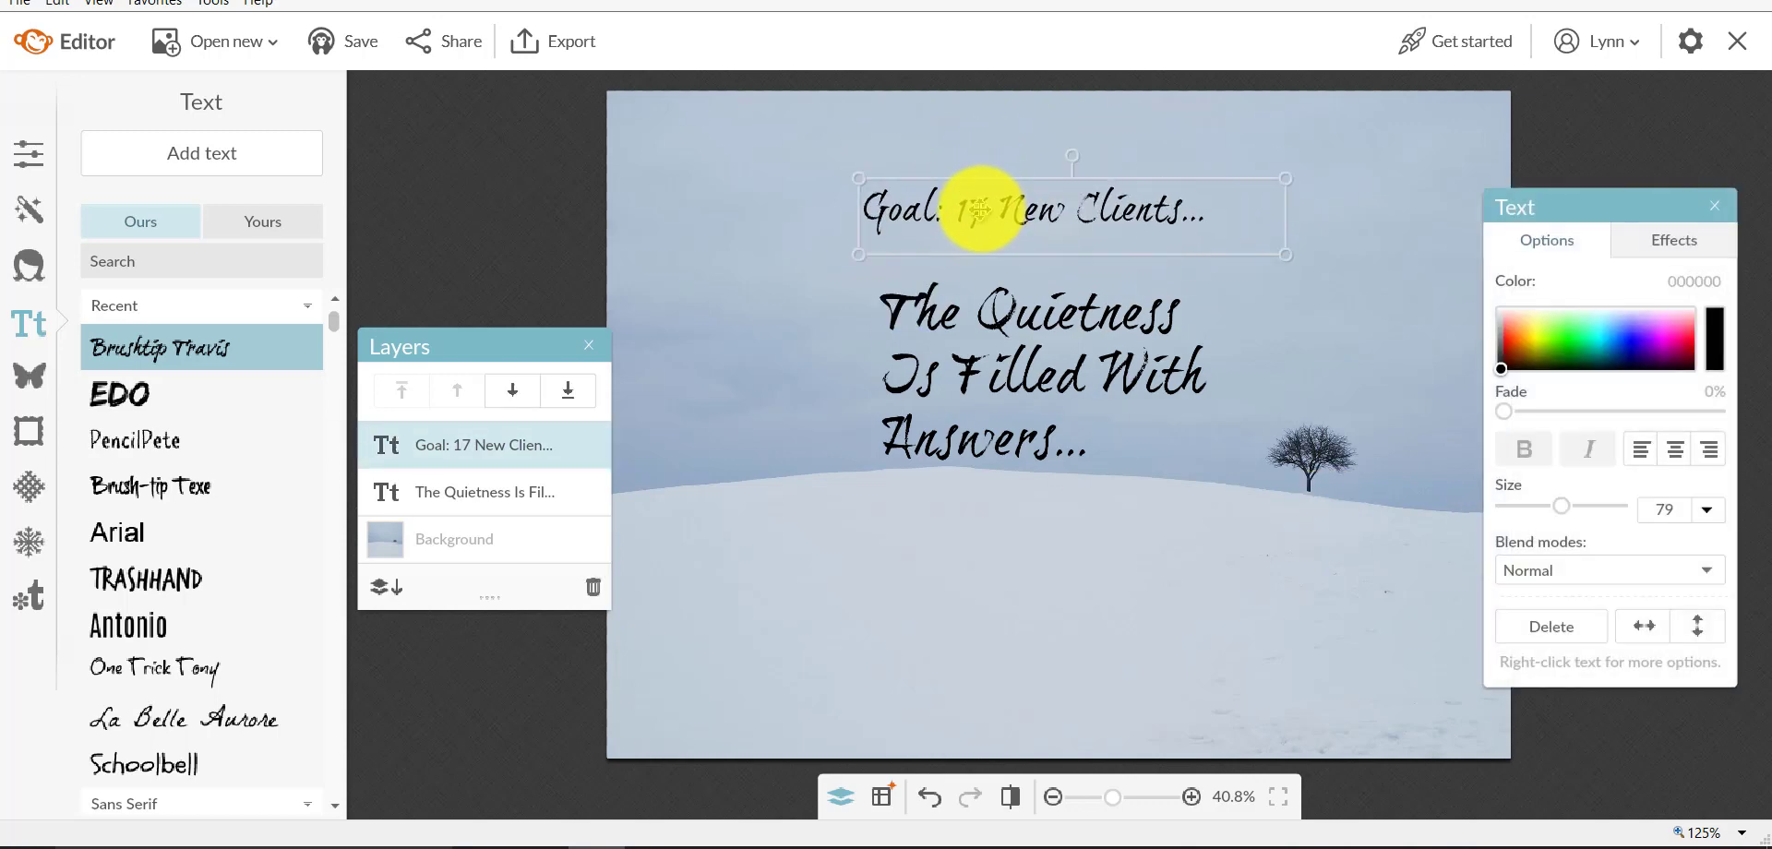
click(1070, 486)
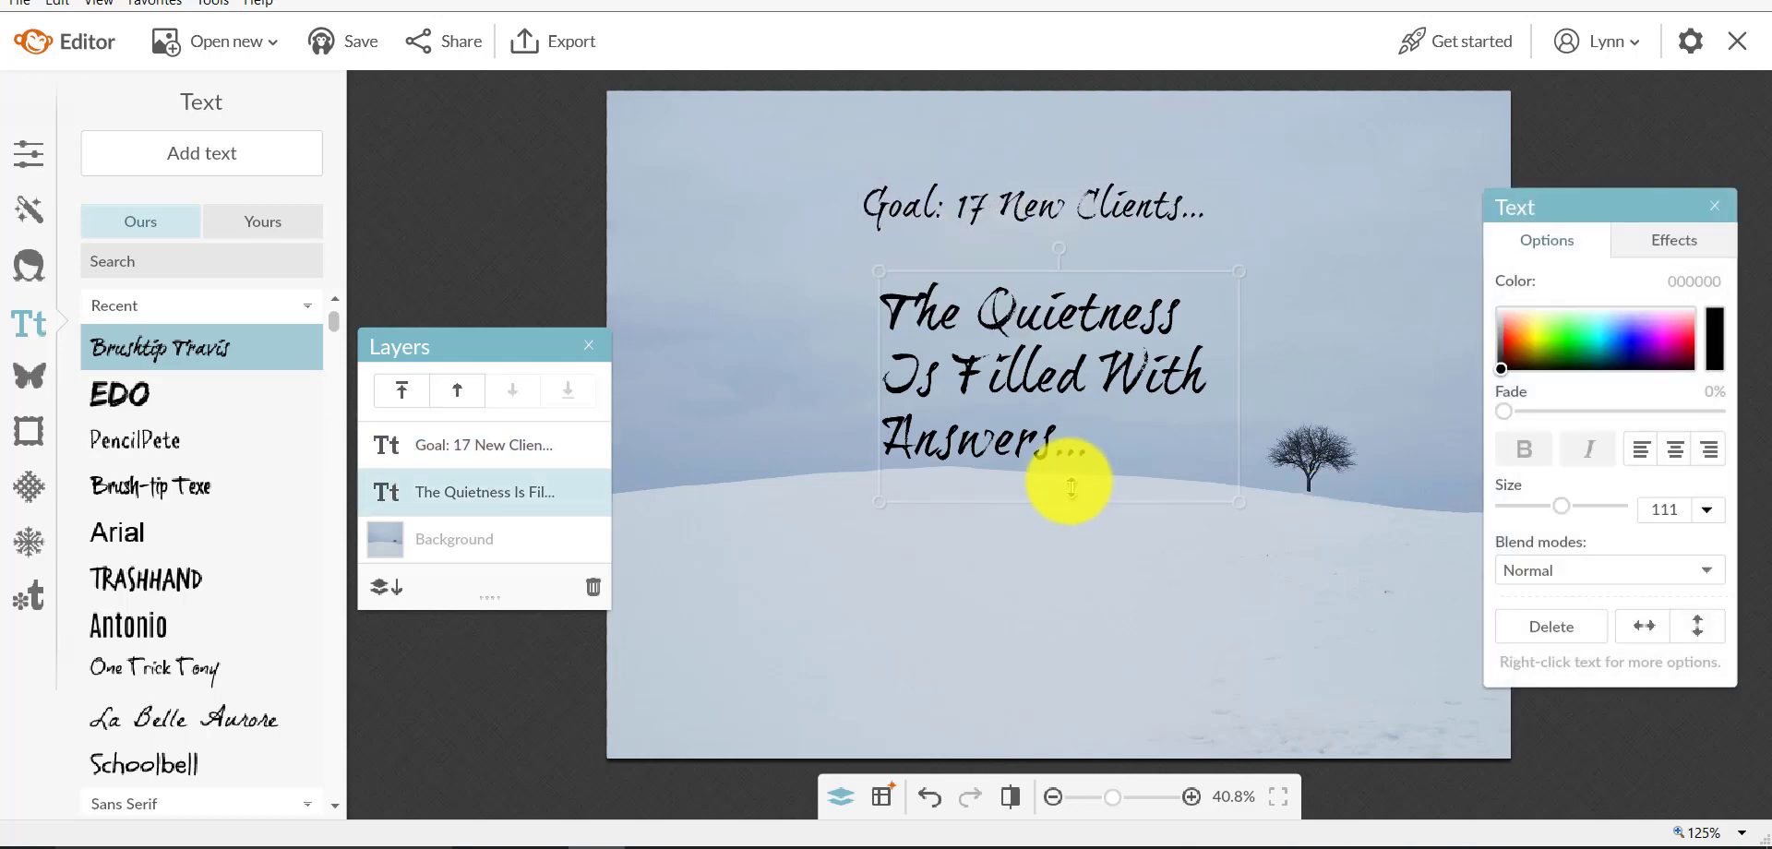
click(1089, 552)
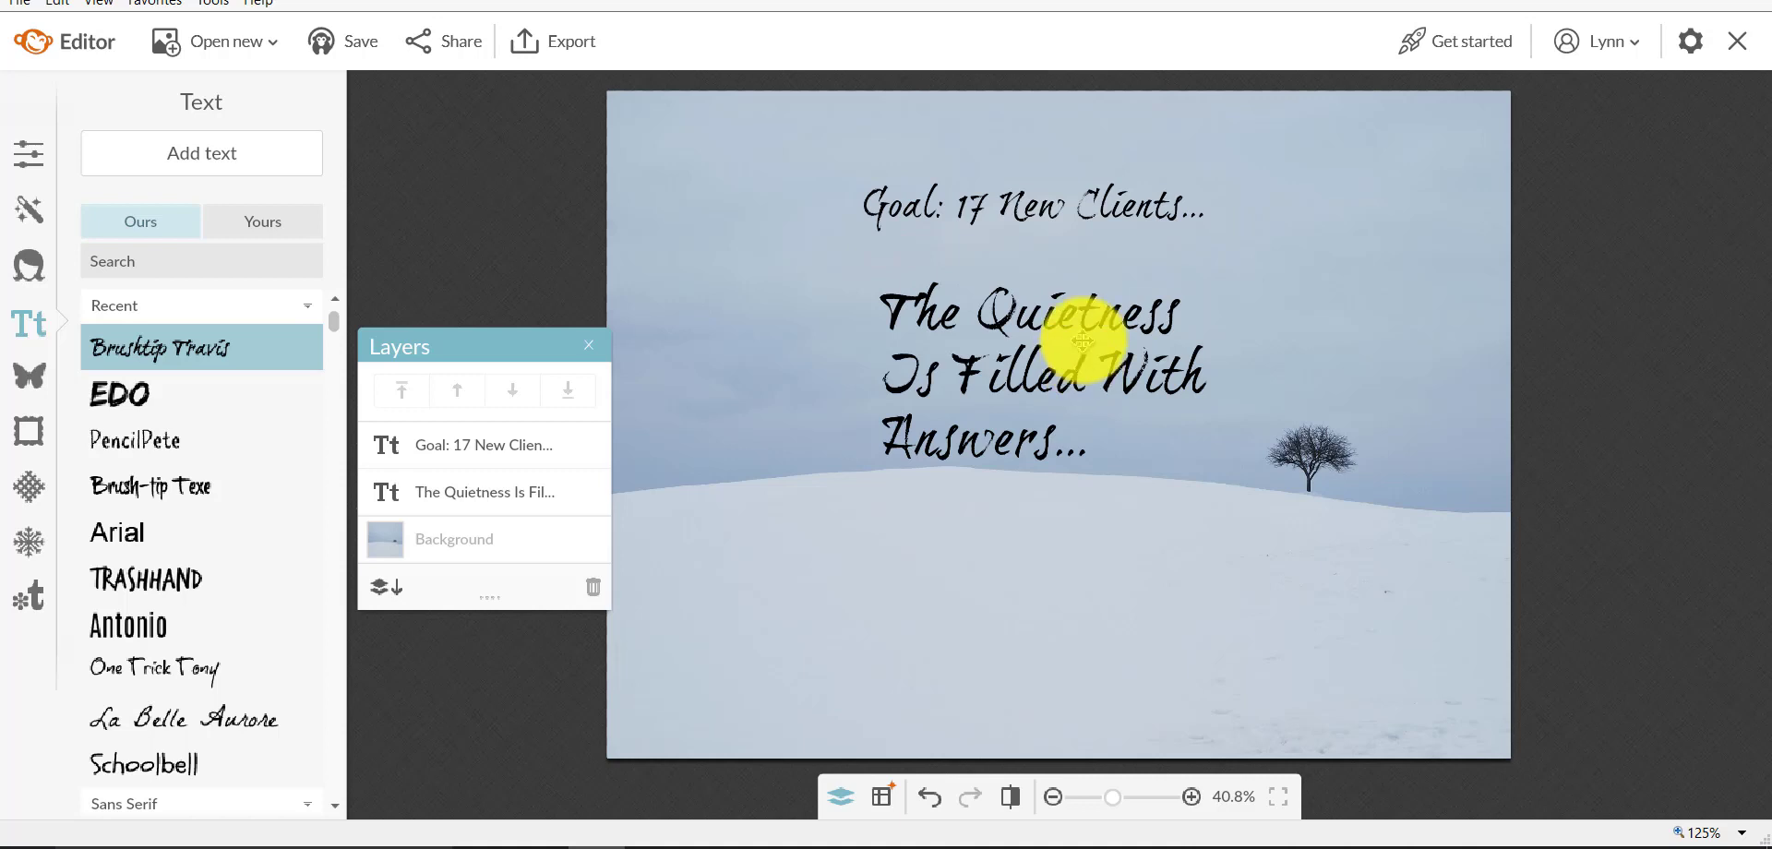
- Try to export the image to the desktop as the JPG winter-2518916_1920 at Sean quality
click(570, 51)
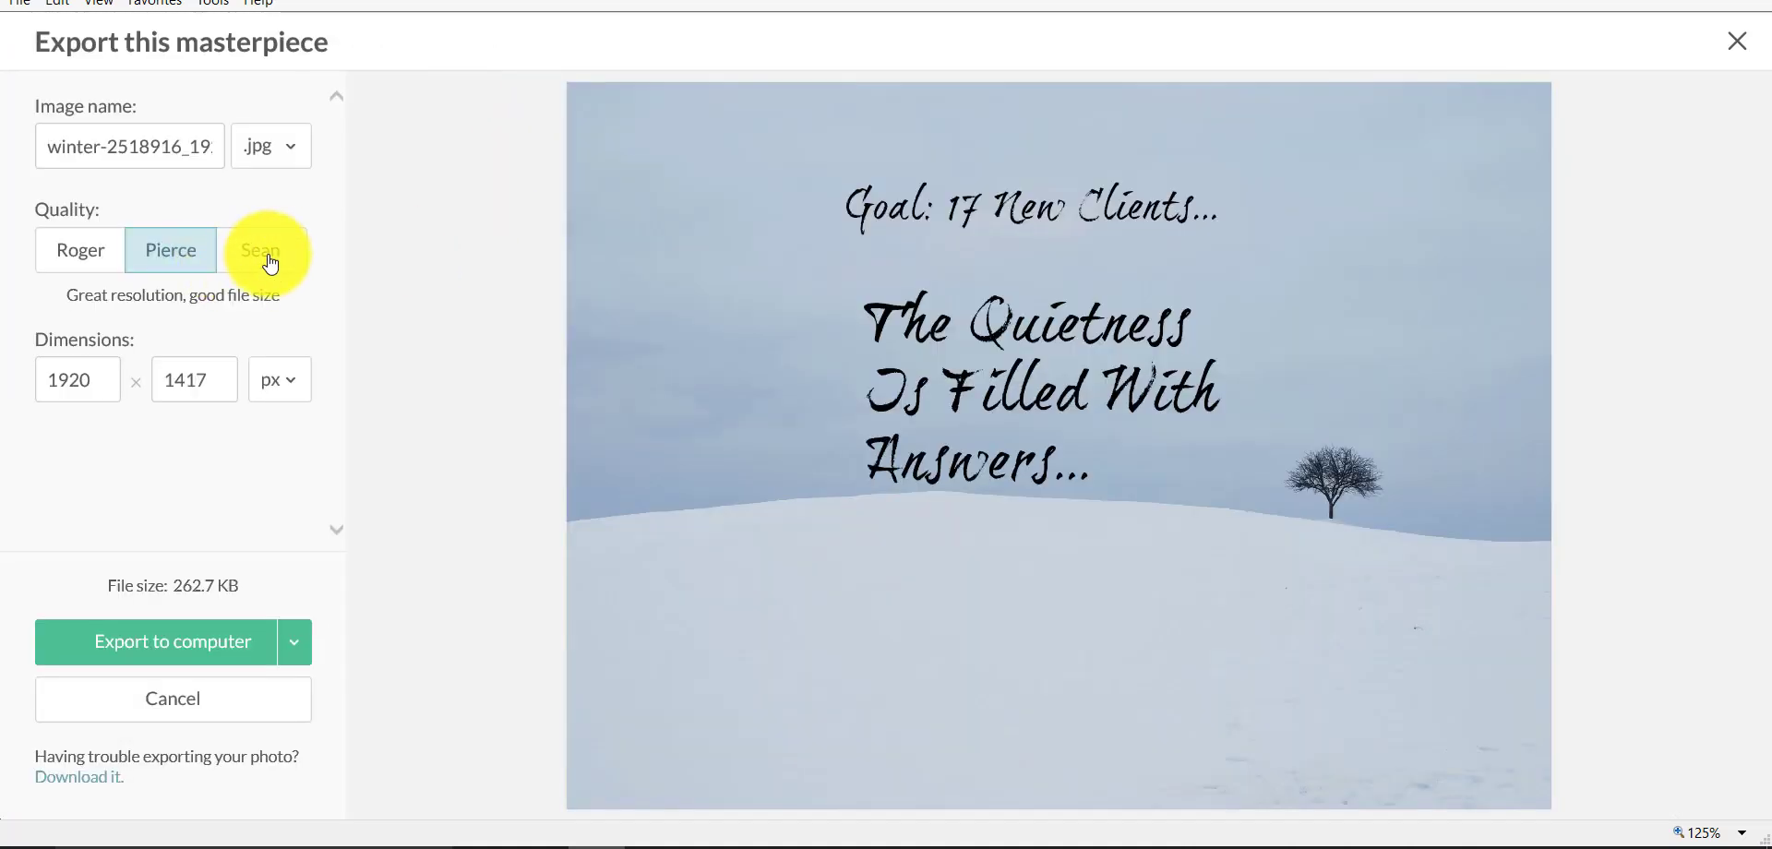
click(270, 265)
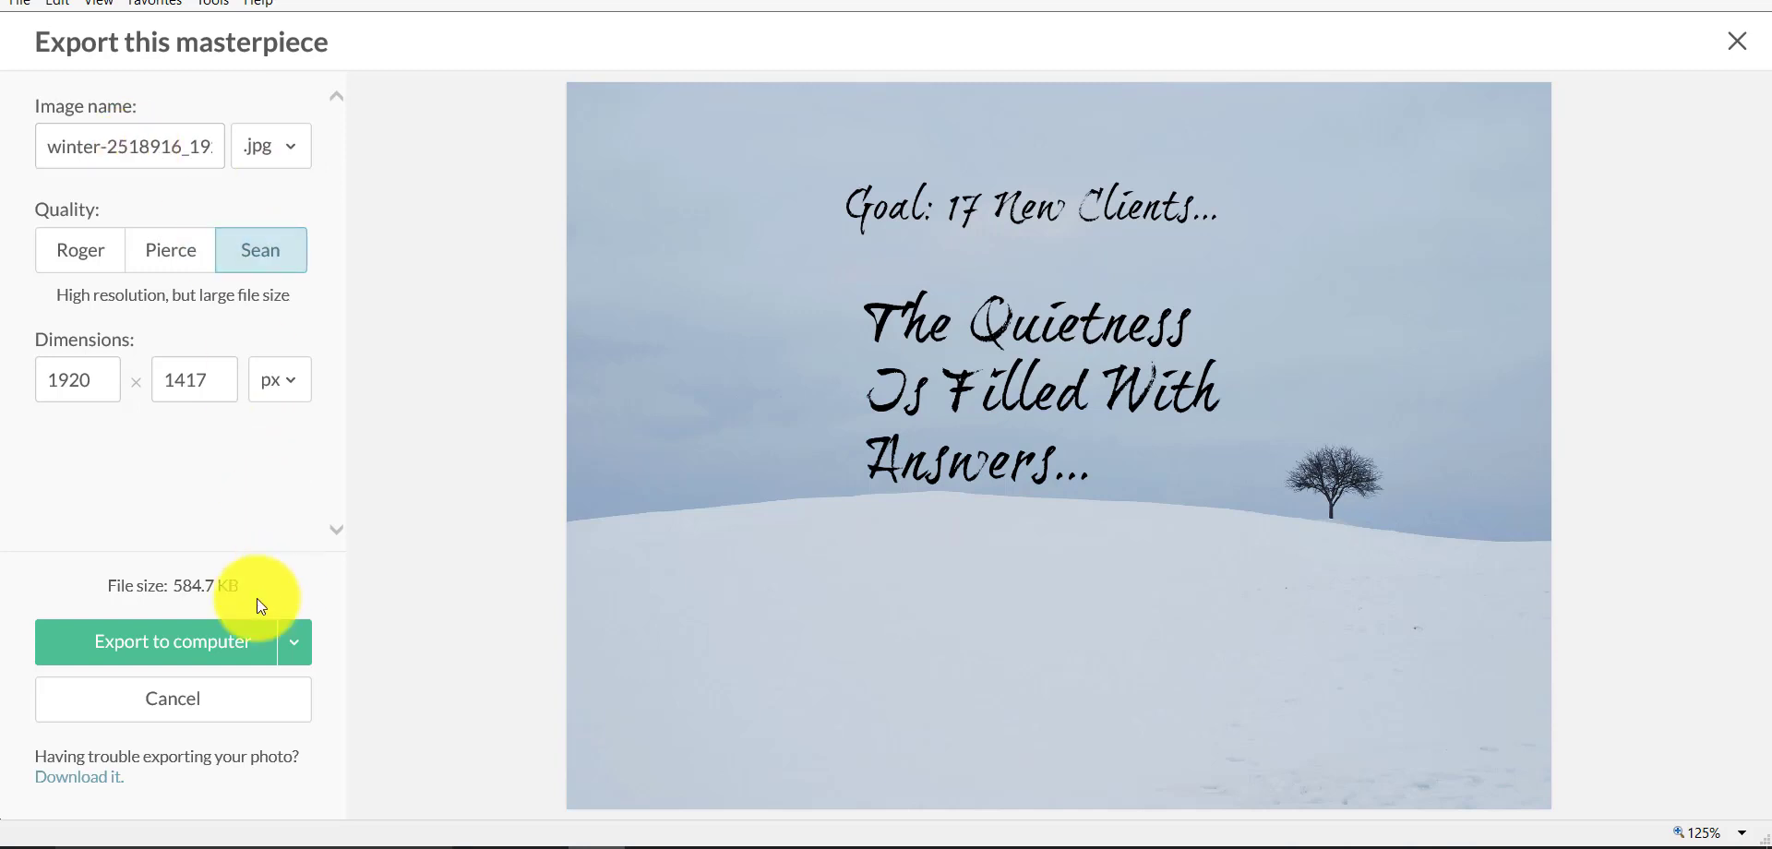
click(183, 648)
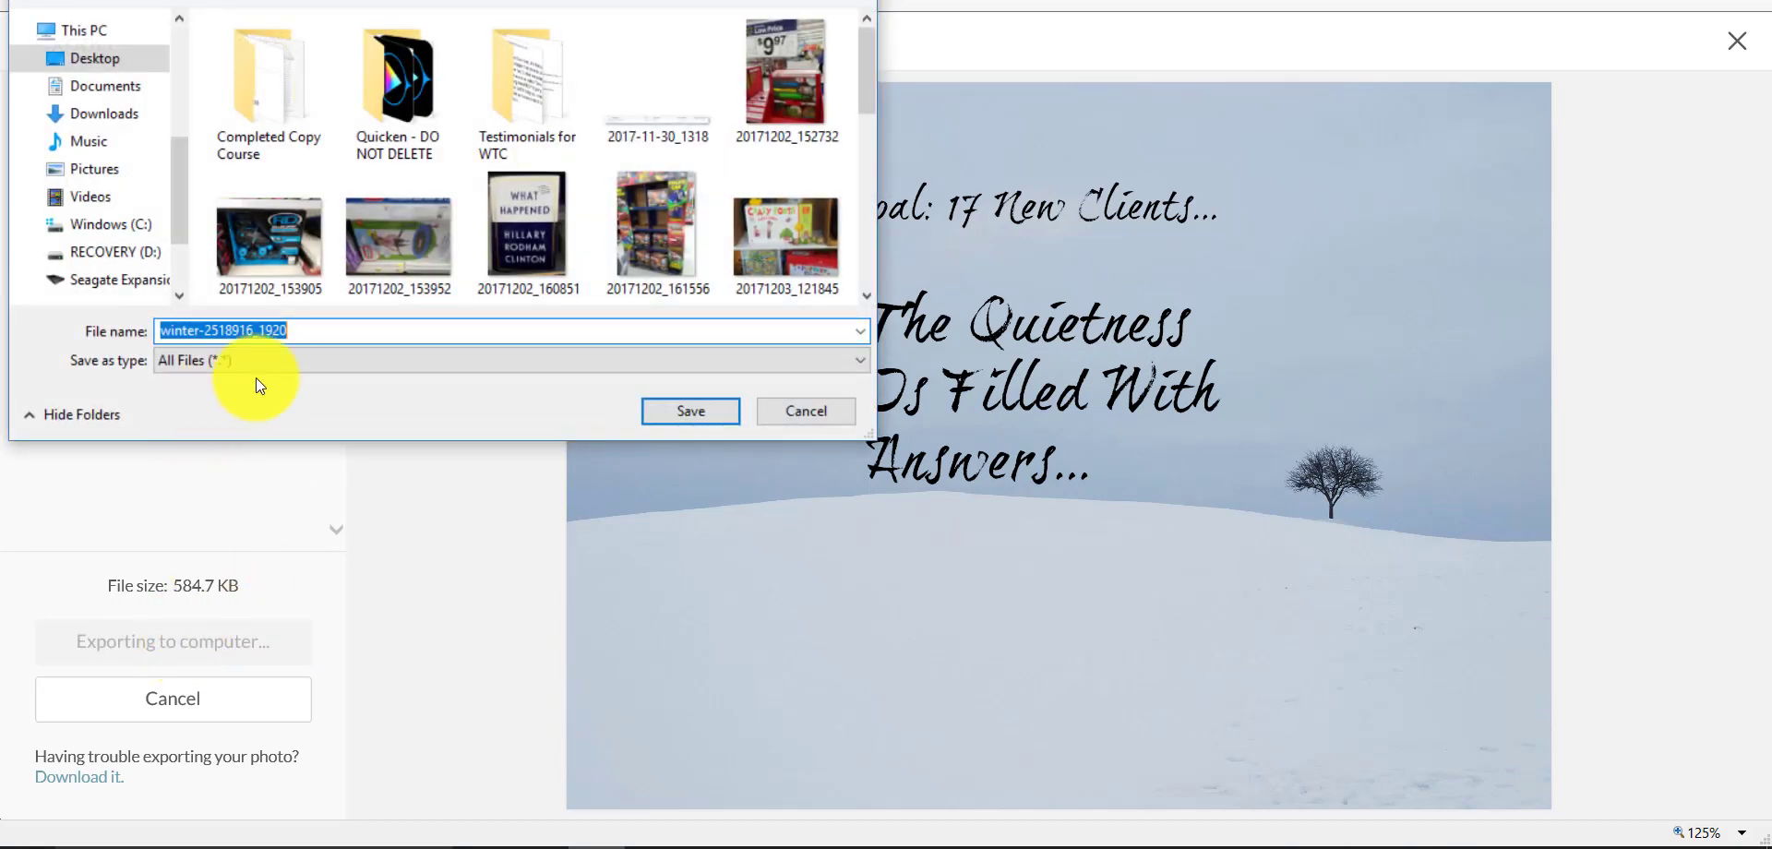
click(703, 415)
click(934, 382)
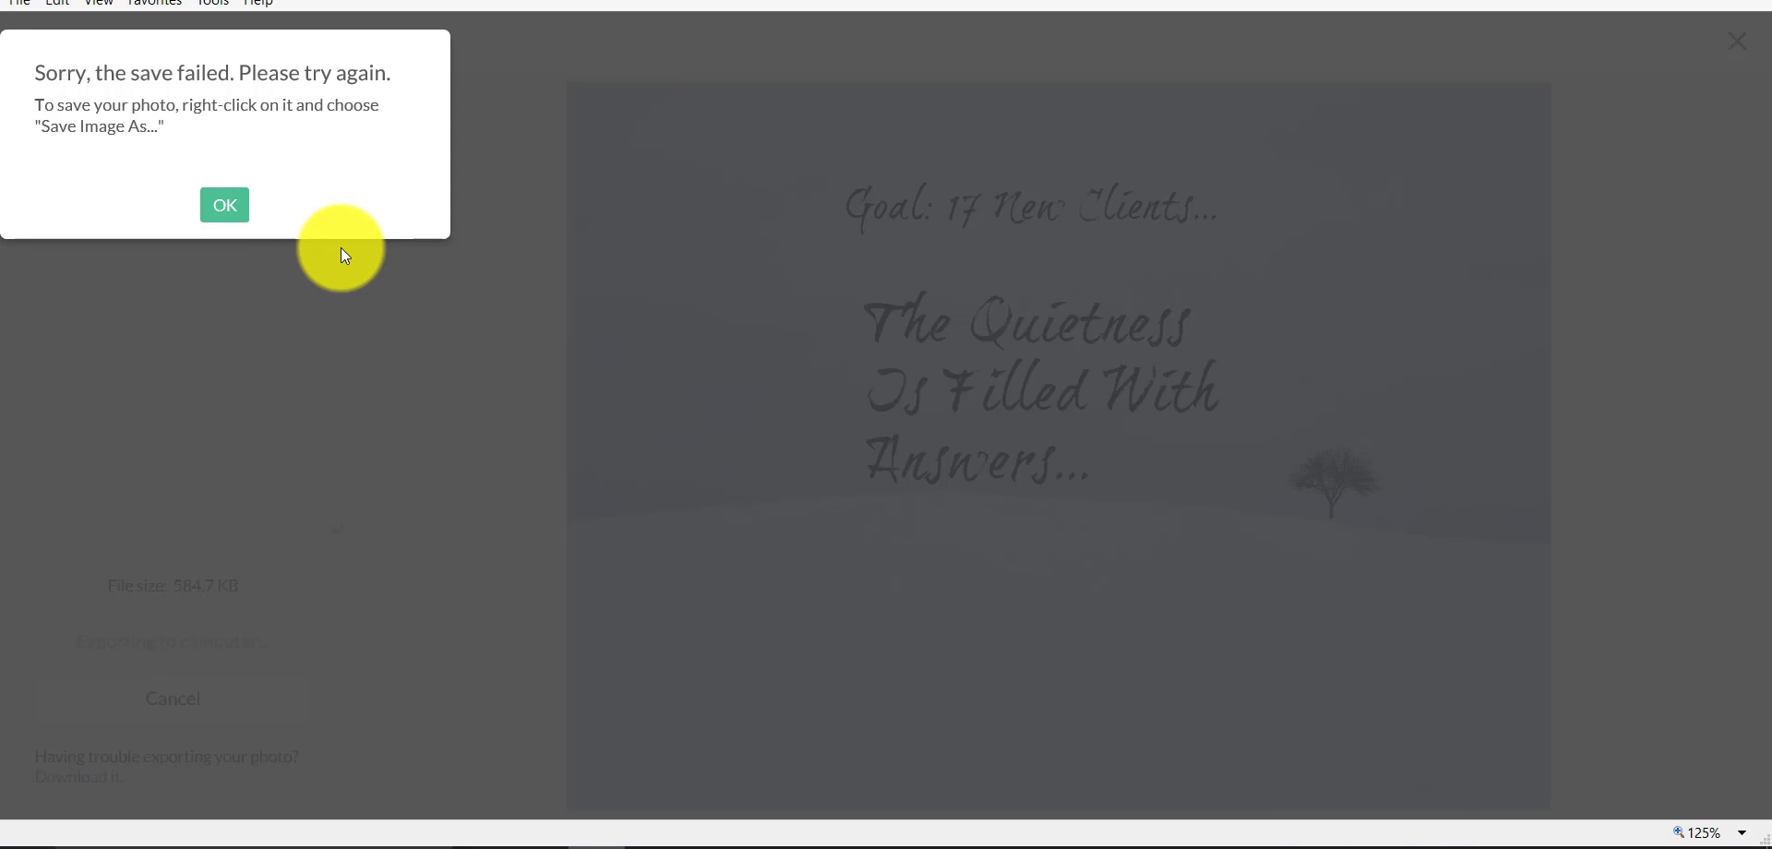
click(228, 216)
- Save the picture shown in the export preview directly to the computer
right_click(950, 337)
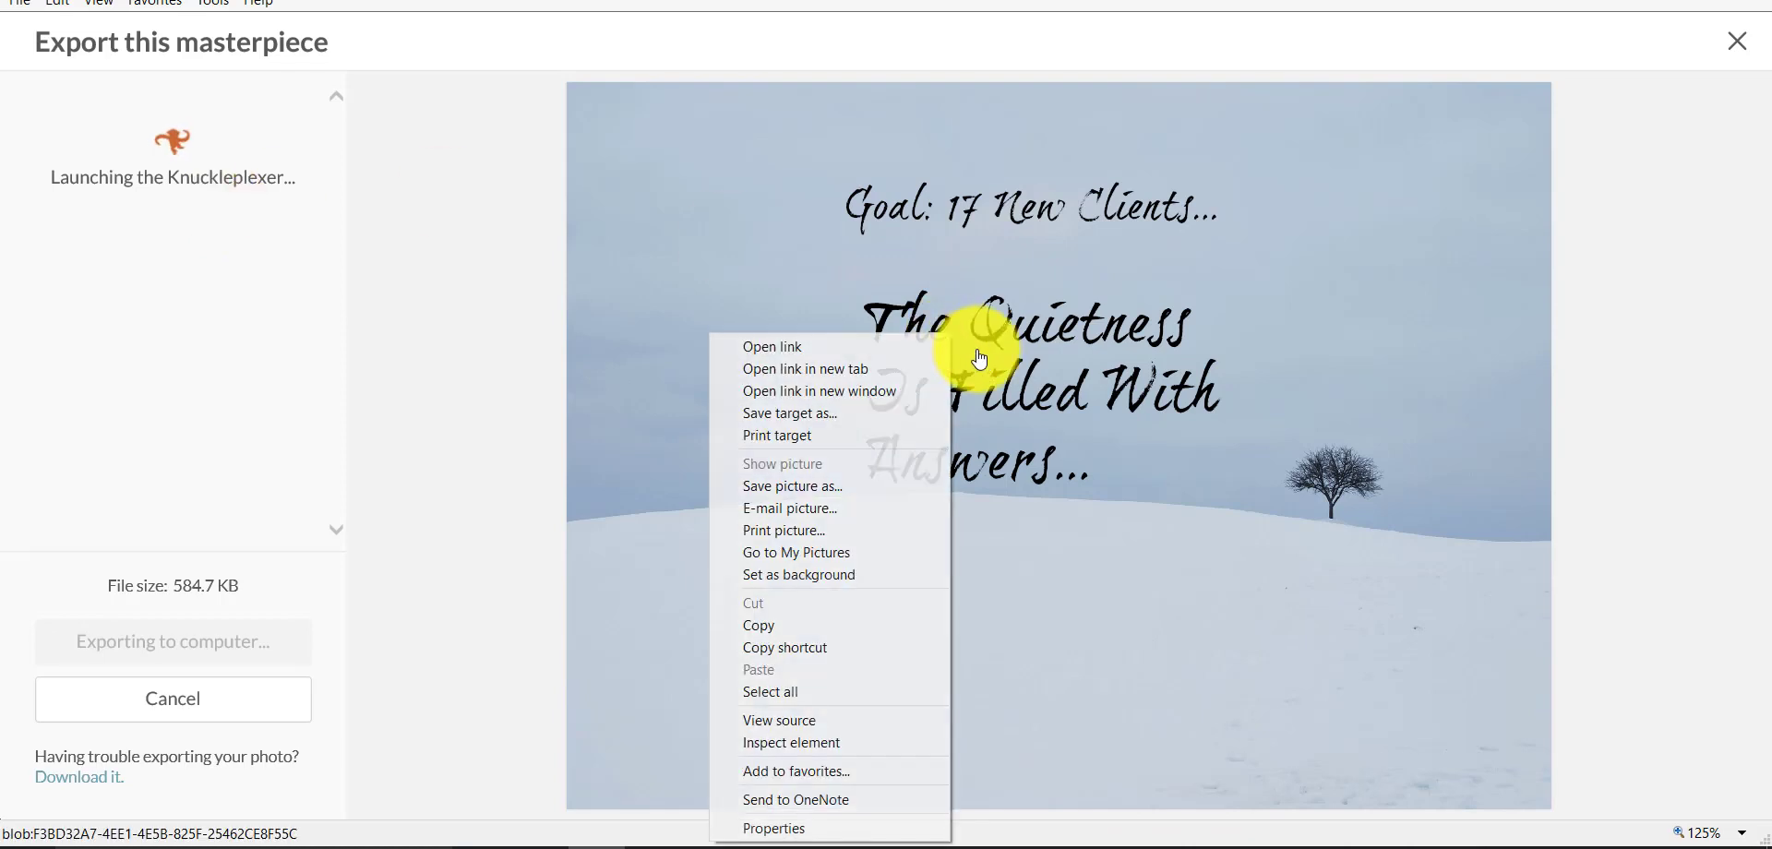
click(823, 491)
click(717, 408)
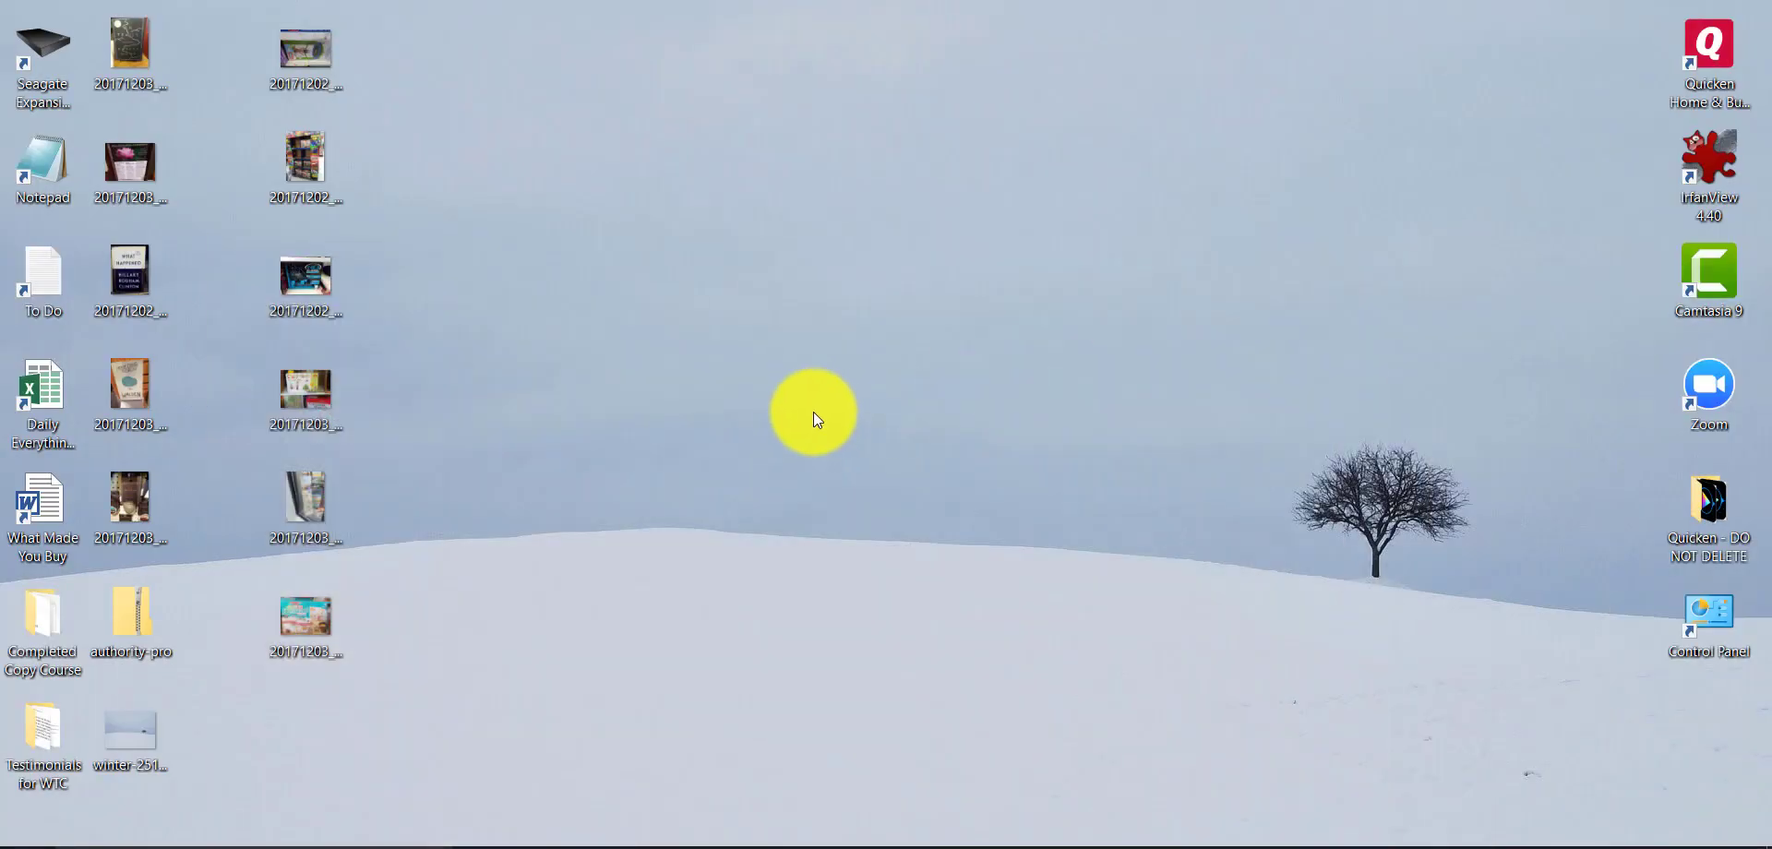
- Set the saved winter picture with the text as the desktop background in the Windows personalization settings
right_click(804, 404)
click(692, 711)
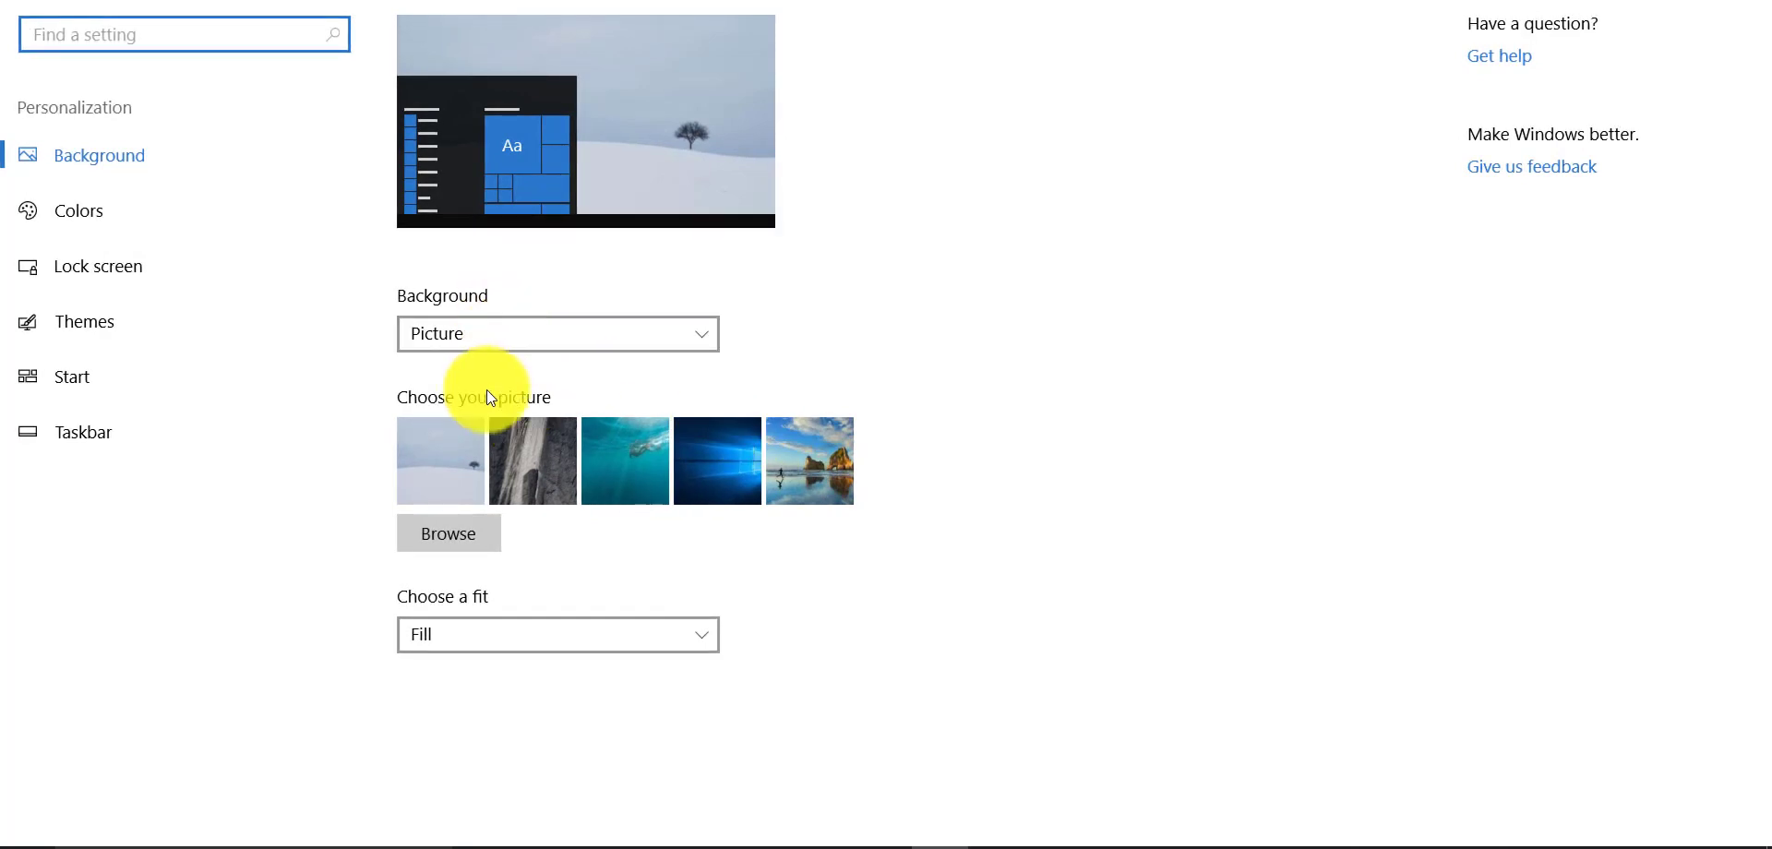
click(469, 531)
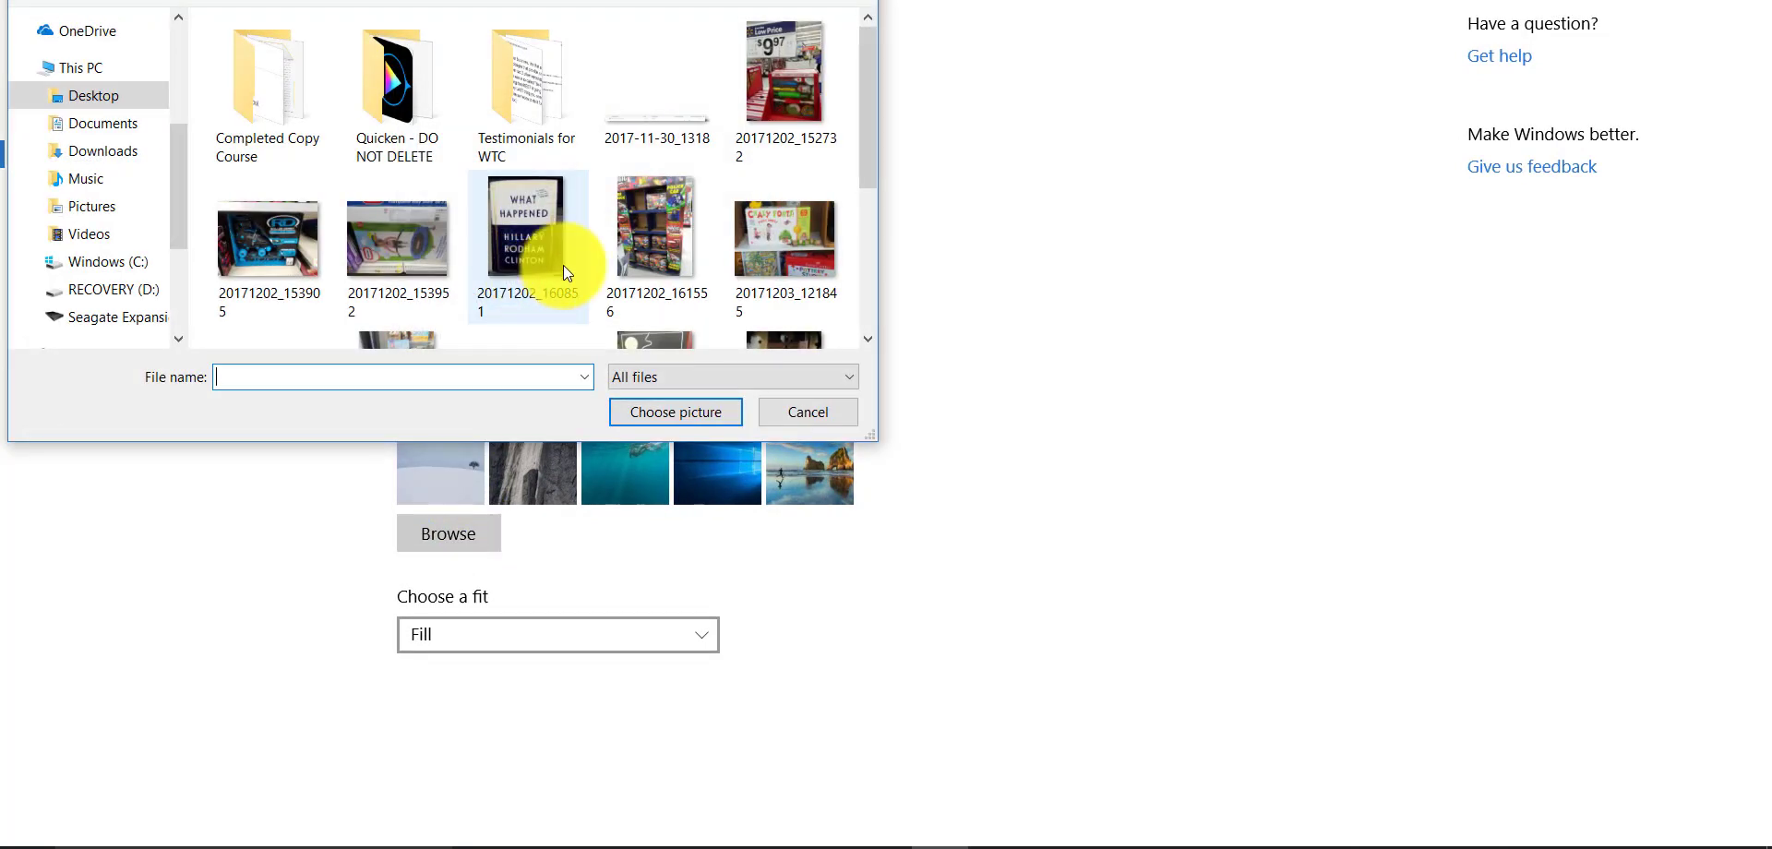
scroll(563, 264, down, 5)
click(545, 249)
click(680, 415)
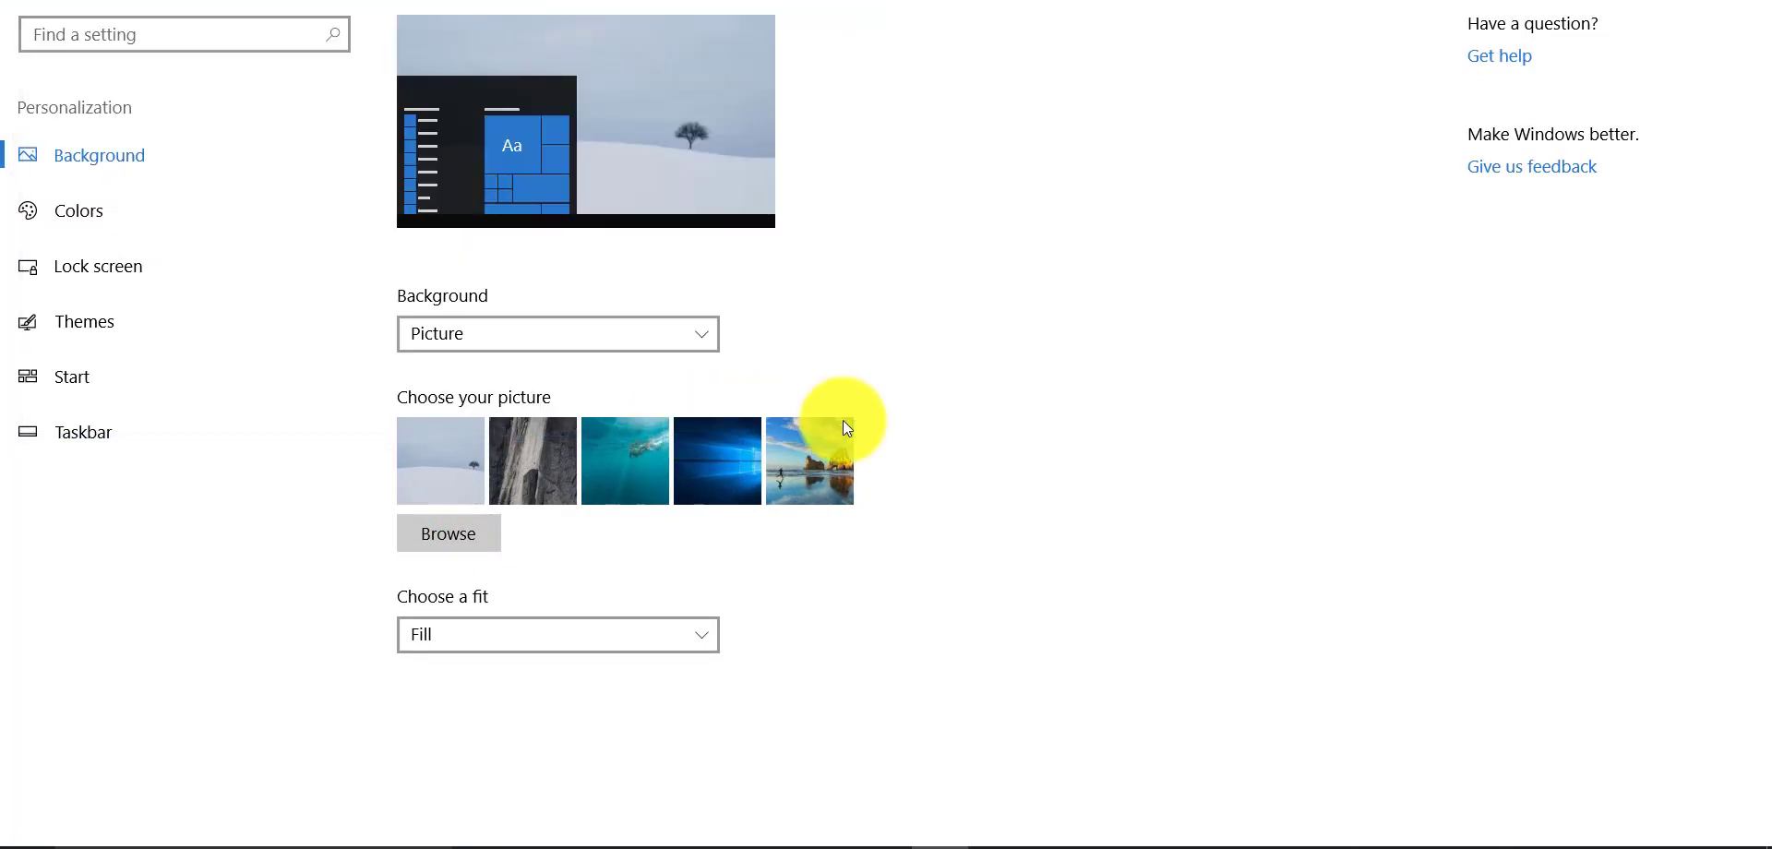
click(1742, 0)
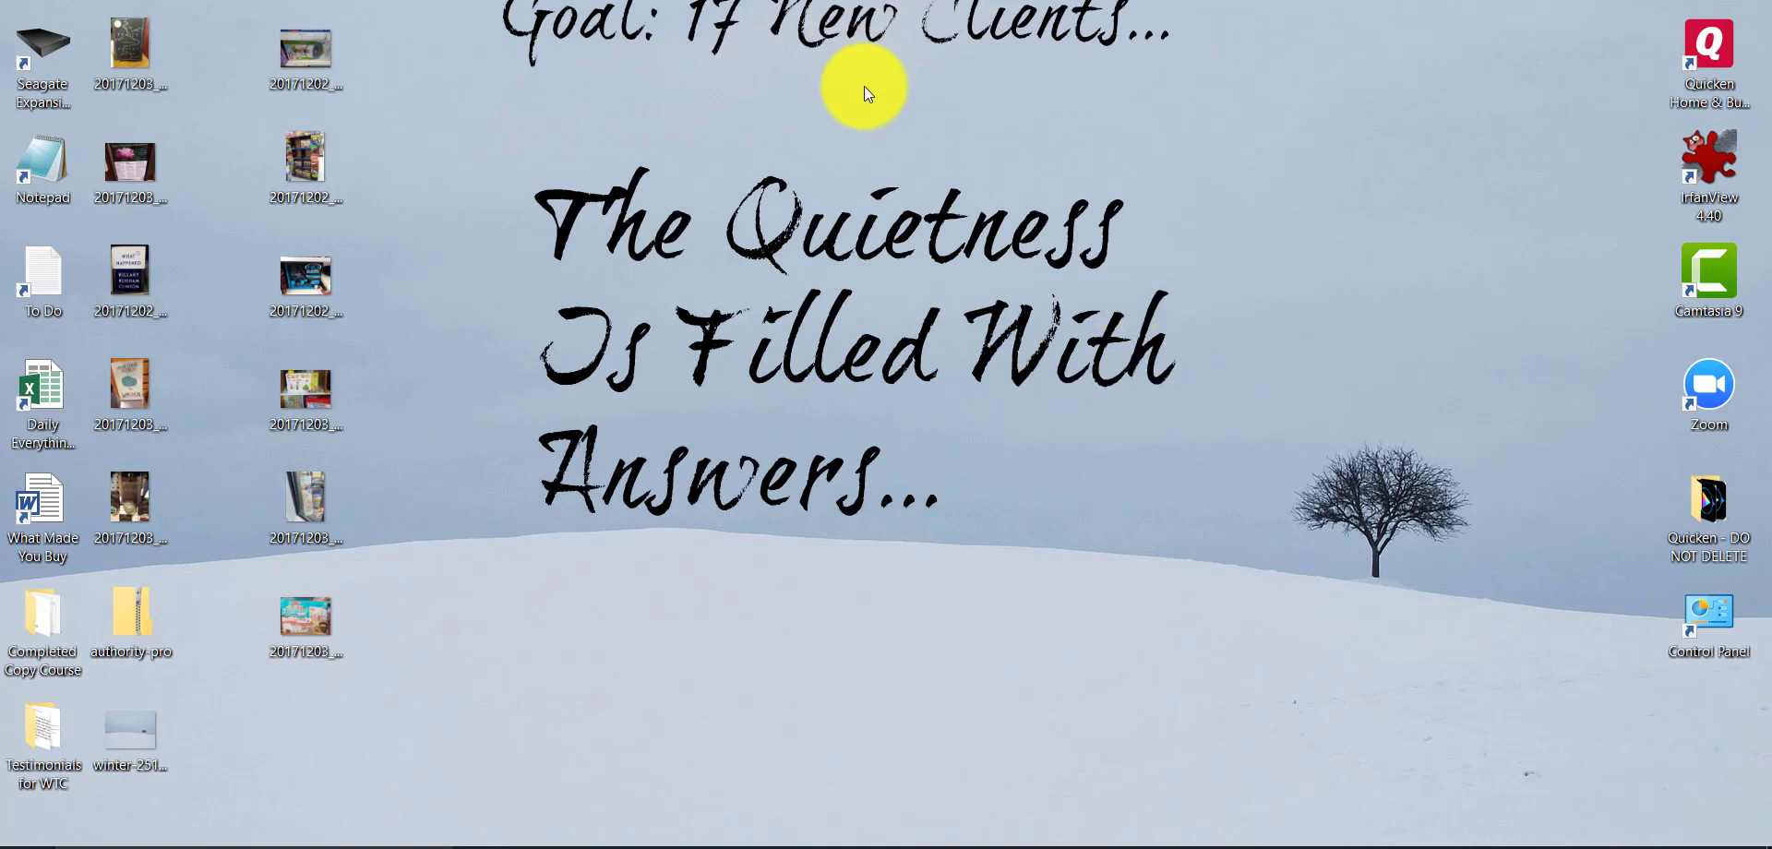
- Switch back to PicMonkey and move the quote slightly right and up on the image
click(611, 847)
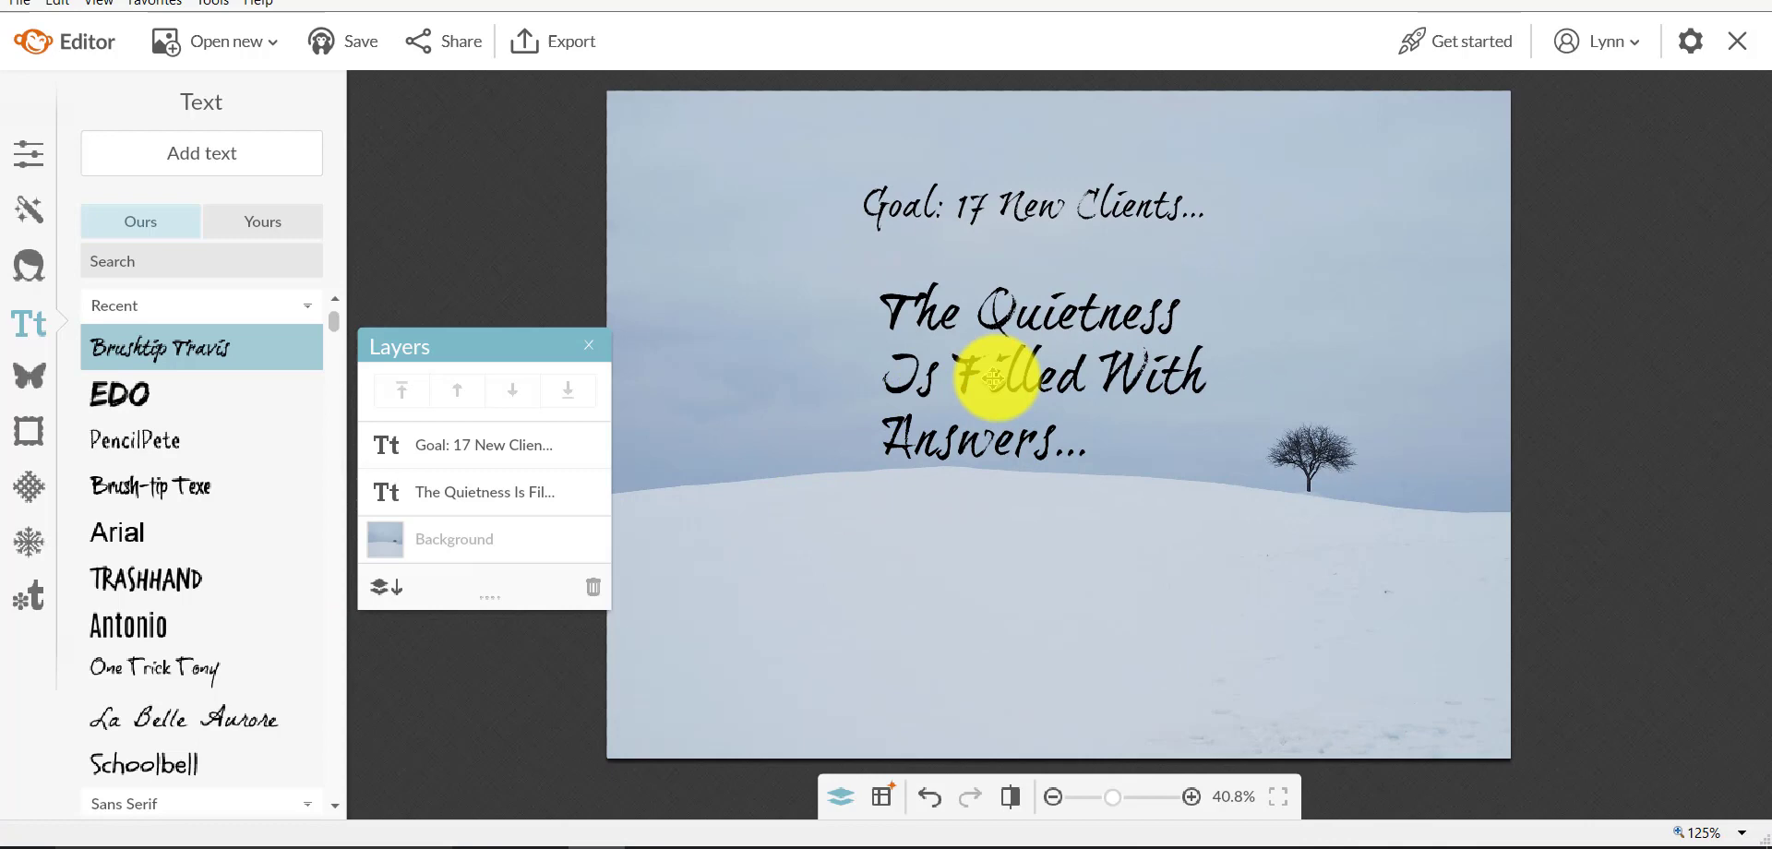
mouse_move(1001, 378)
mouse_down()
mouse_move(1043, 379)
mouse_move(1015, 376)
mouse_up()
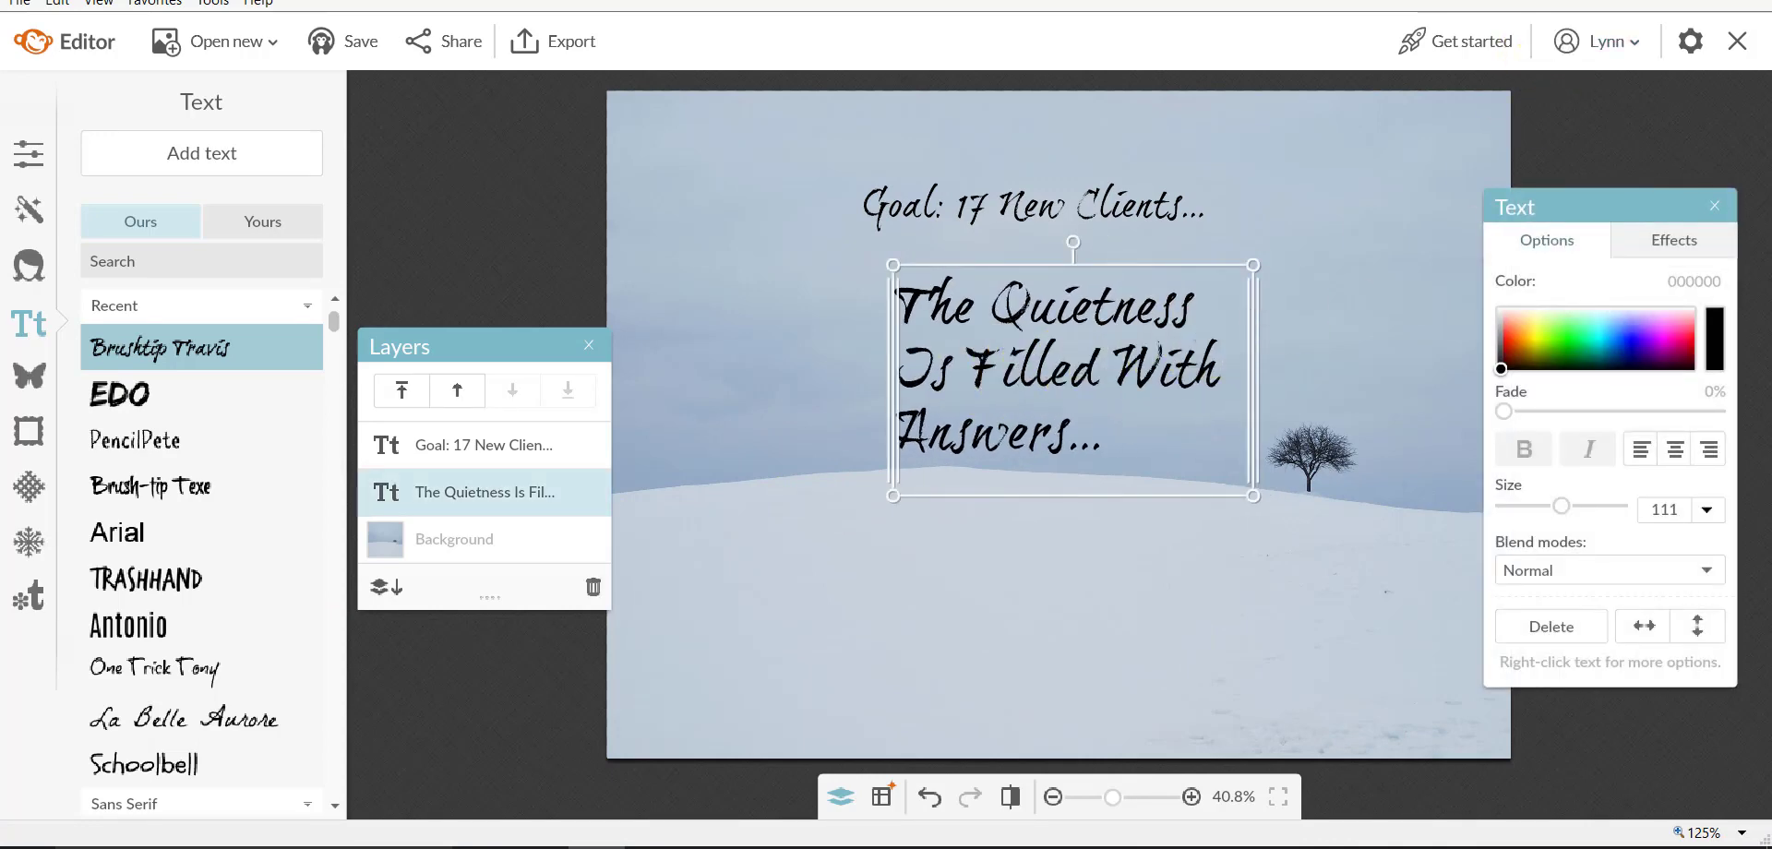
click(1642, 0)
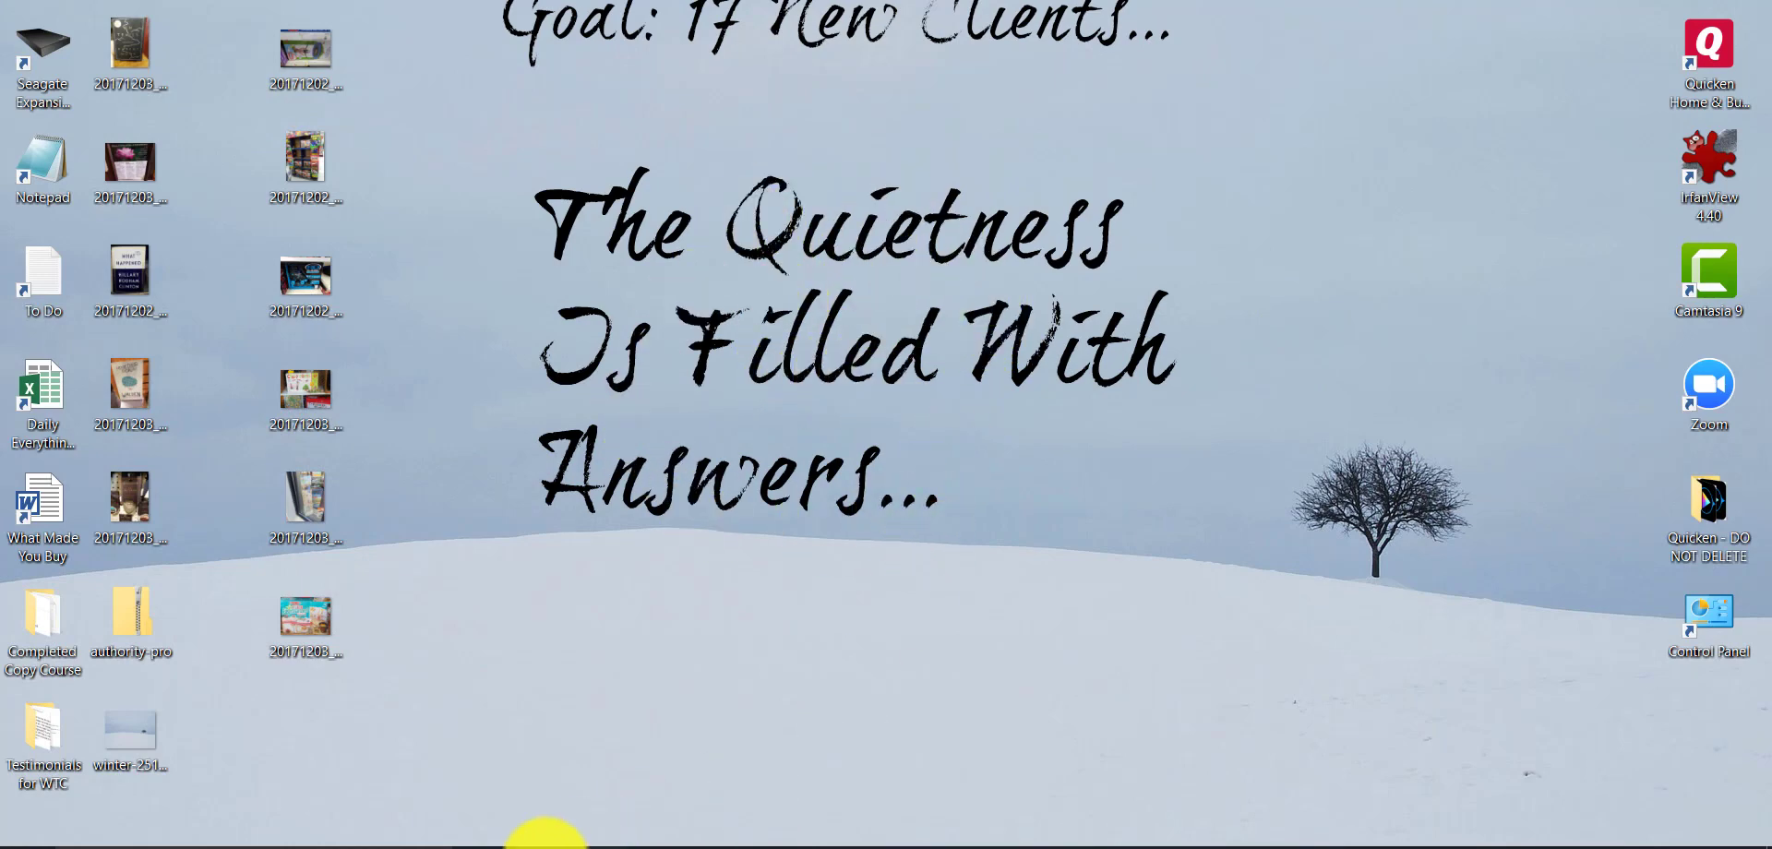
- Switch to Pixabay in the other browser and open its home page
click(535, 819)
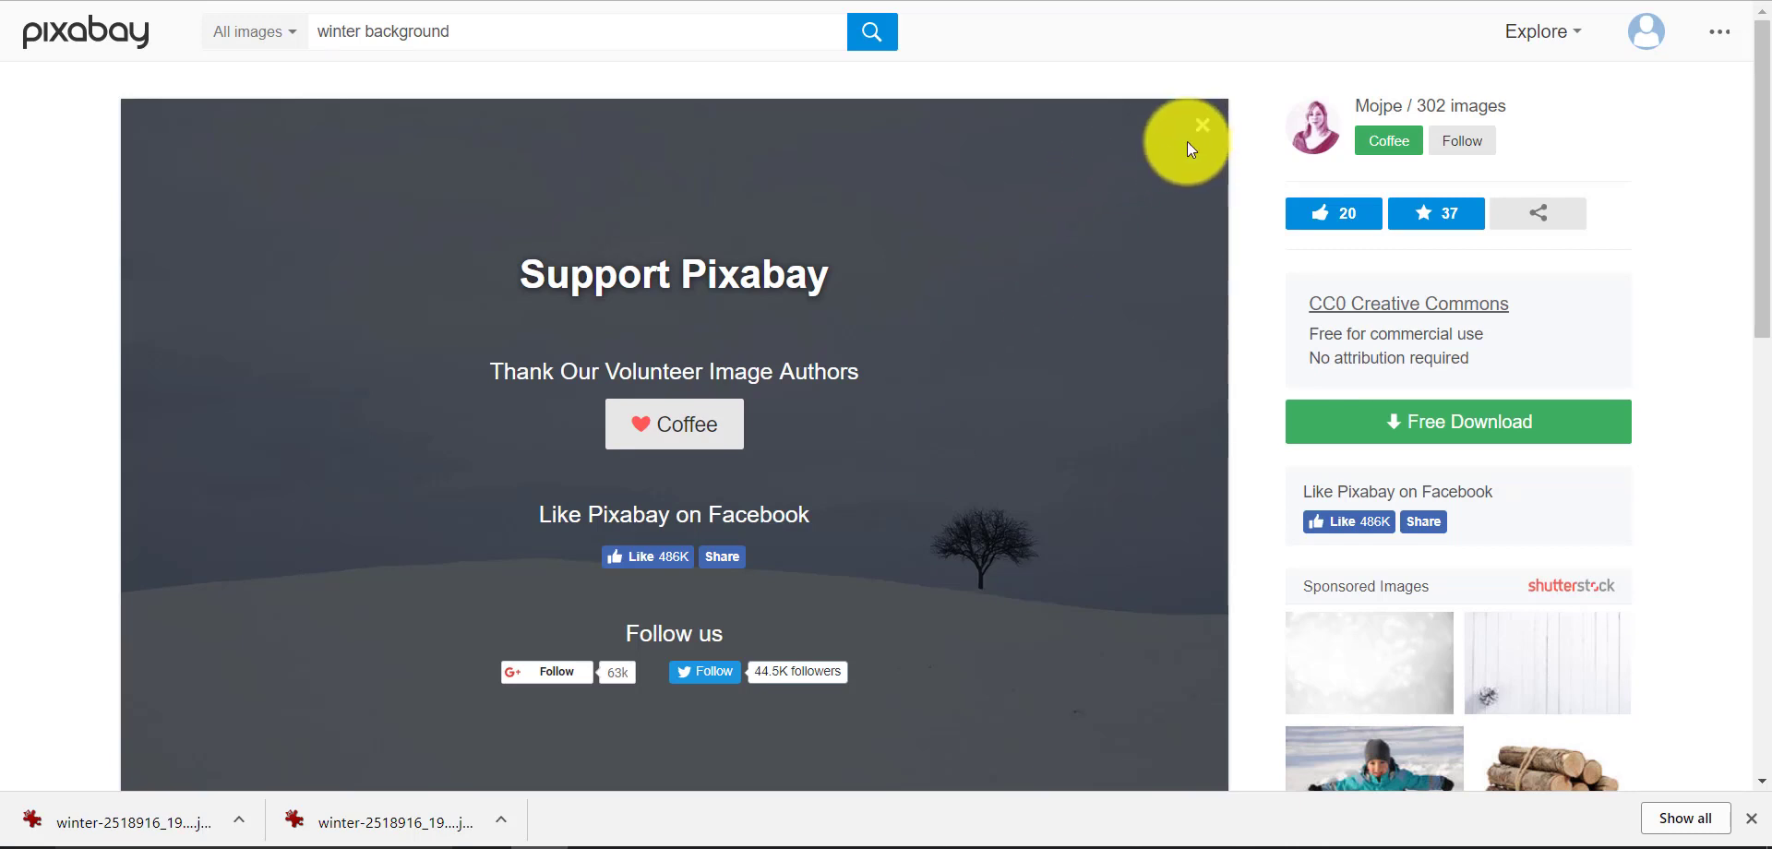
click(125, 33)
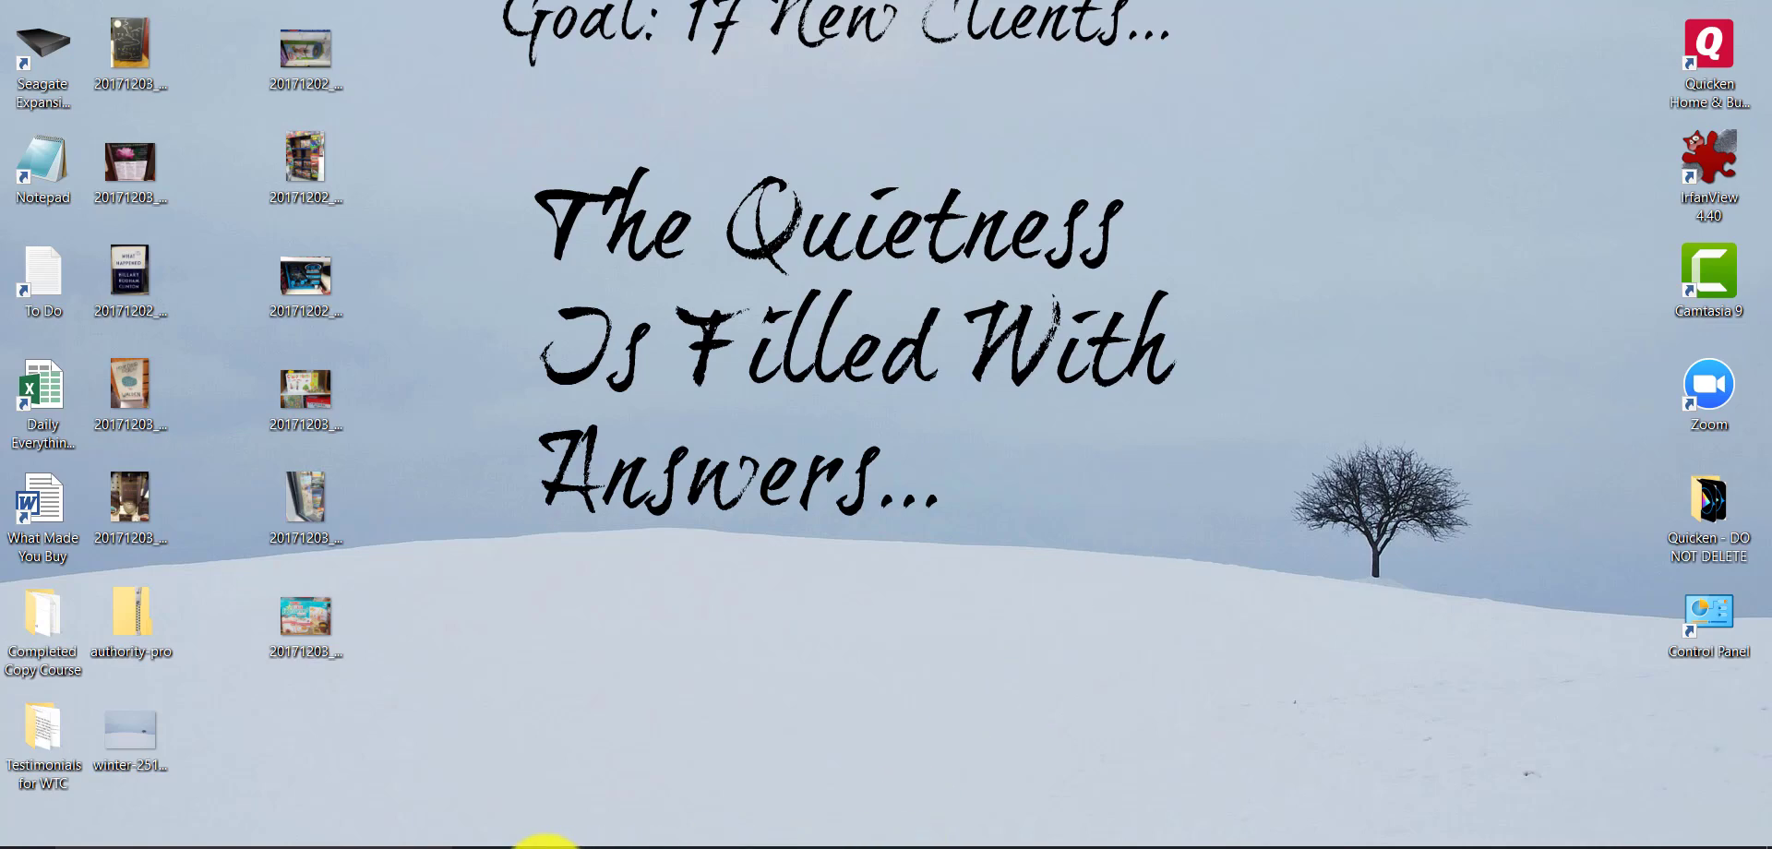
click(540, 826)
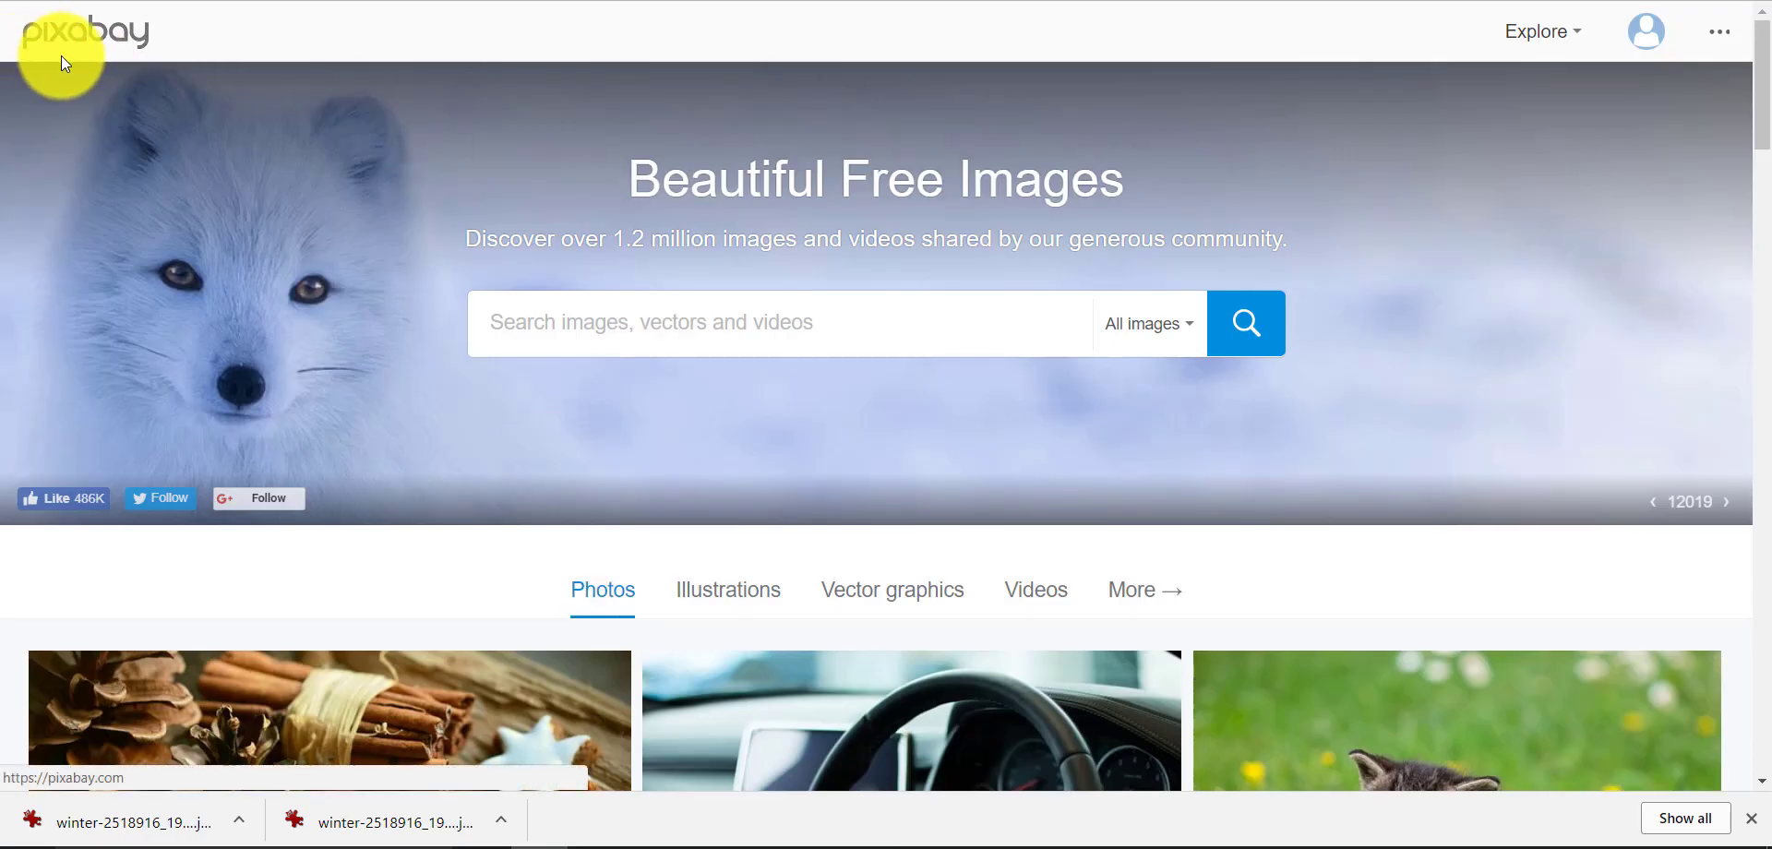
- Switch to PicMonkey and open its home page, leaving the editor without saving the changes
click(601, 846)
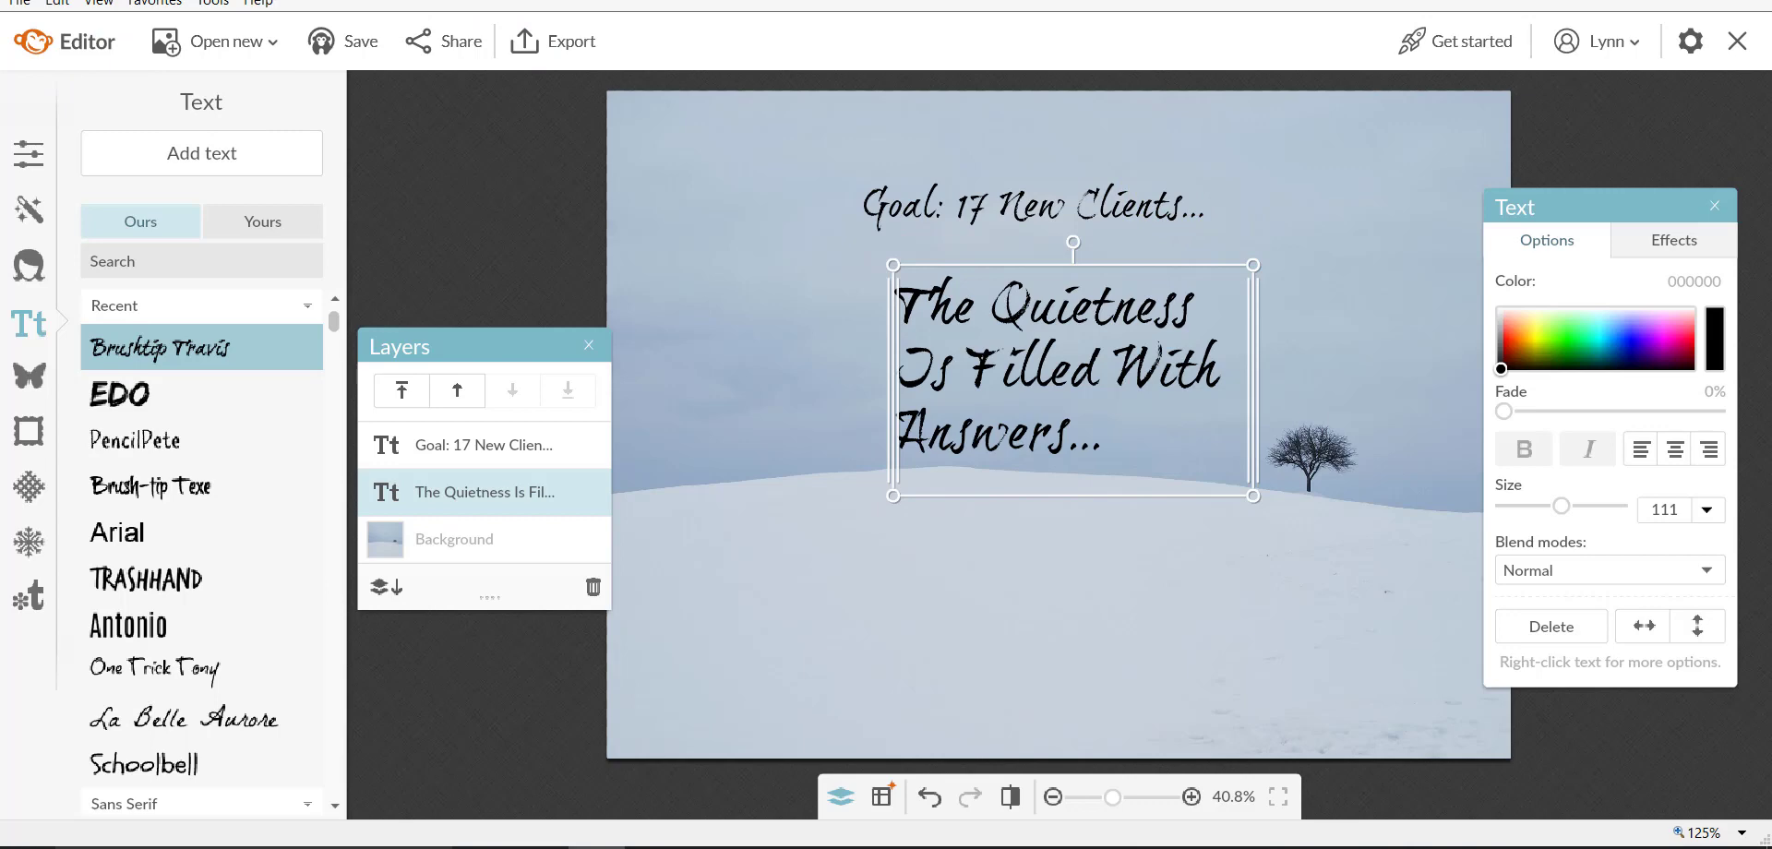
click(384, 0)
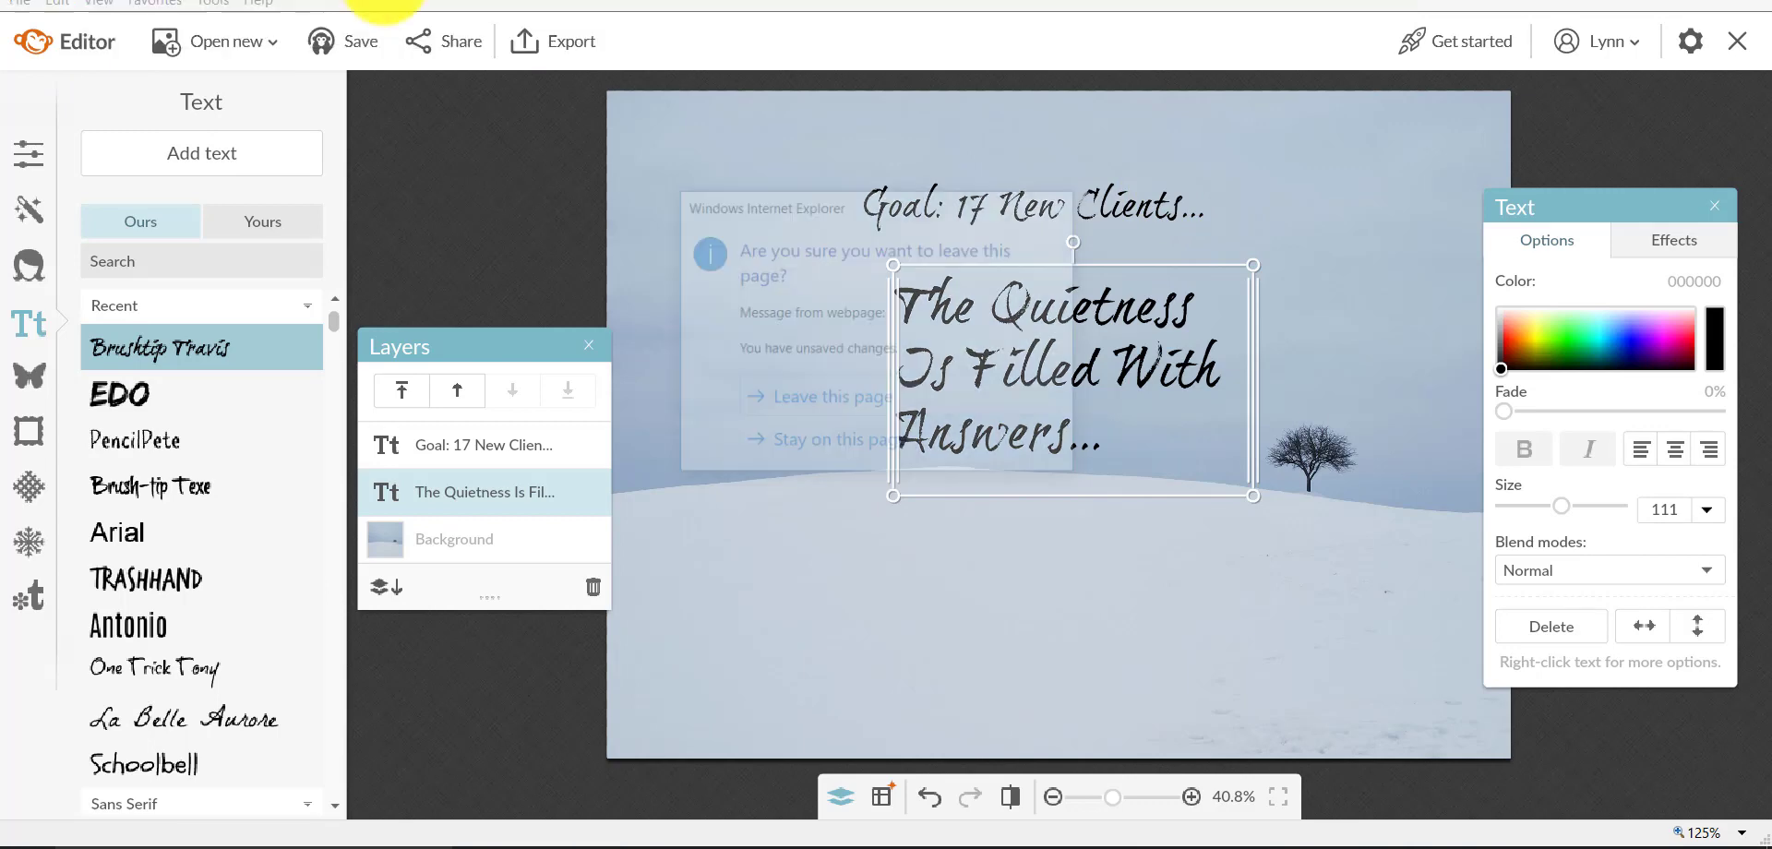
click(838, 404)
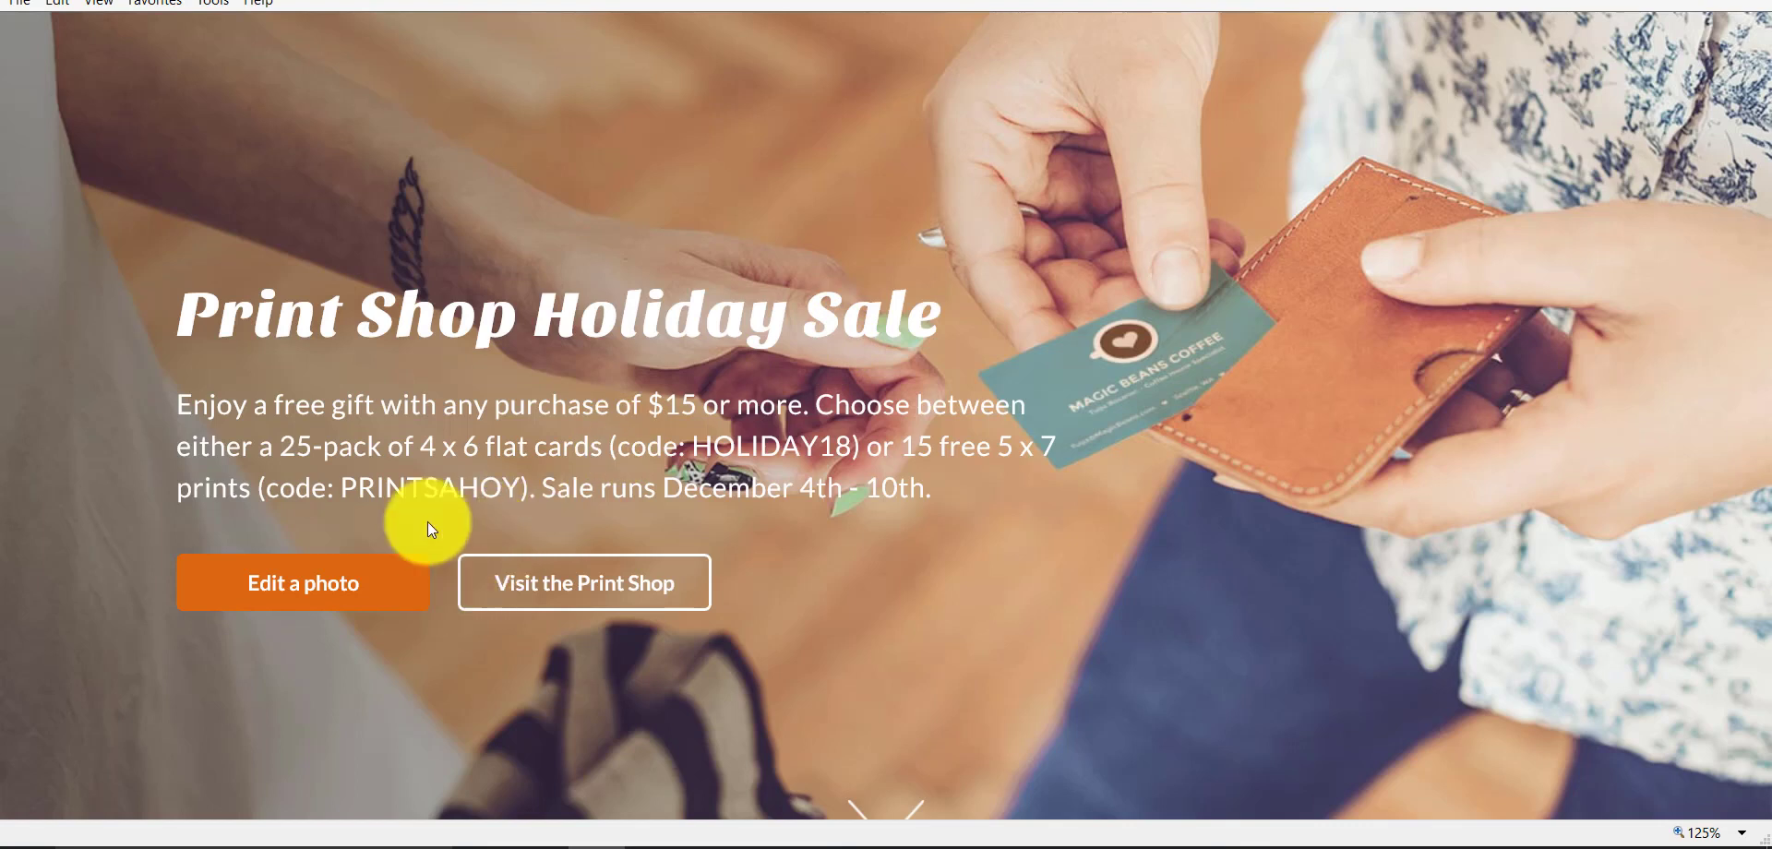